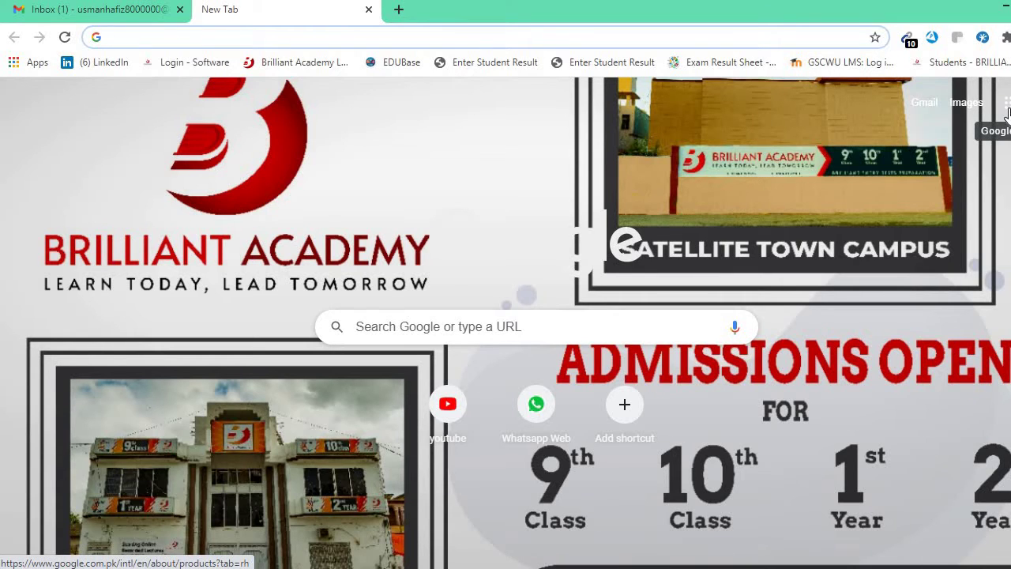
Launch Google Sheets from the Google apps grid on Chrome's new tab page.
{"action": "left_click", "coordinate": [1007, 107]}
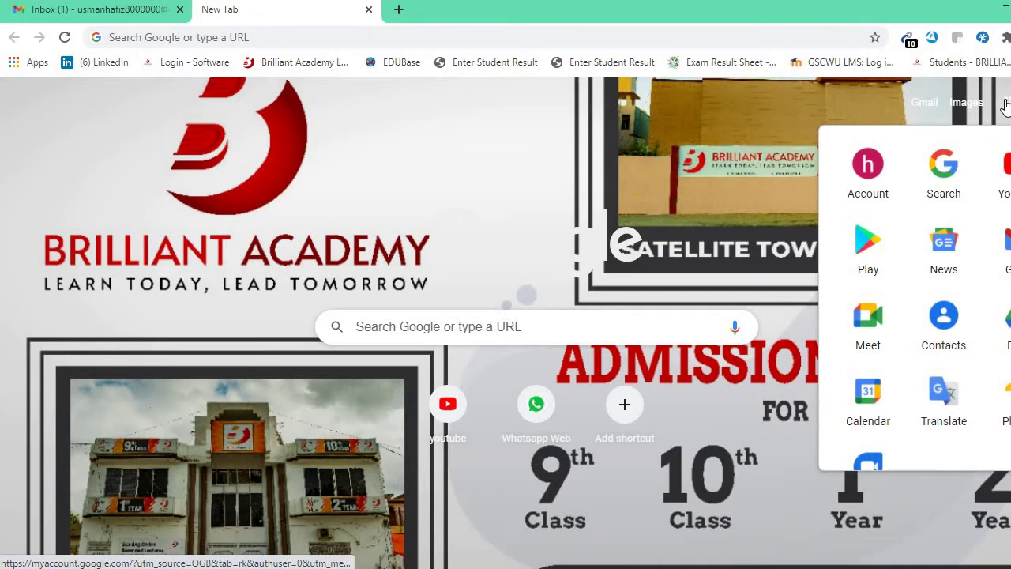
{"action": "scroll", "coordinate": [912, 379], "scroll_direction": "down", "scroll_amount": 2}
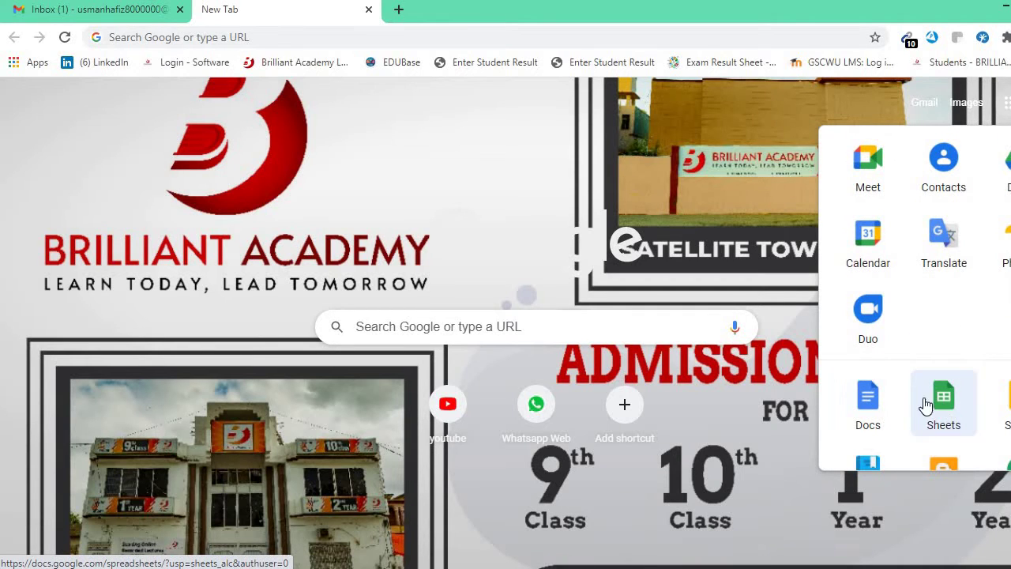
{"action": "left_click", "coordinate": [948, 404]}
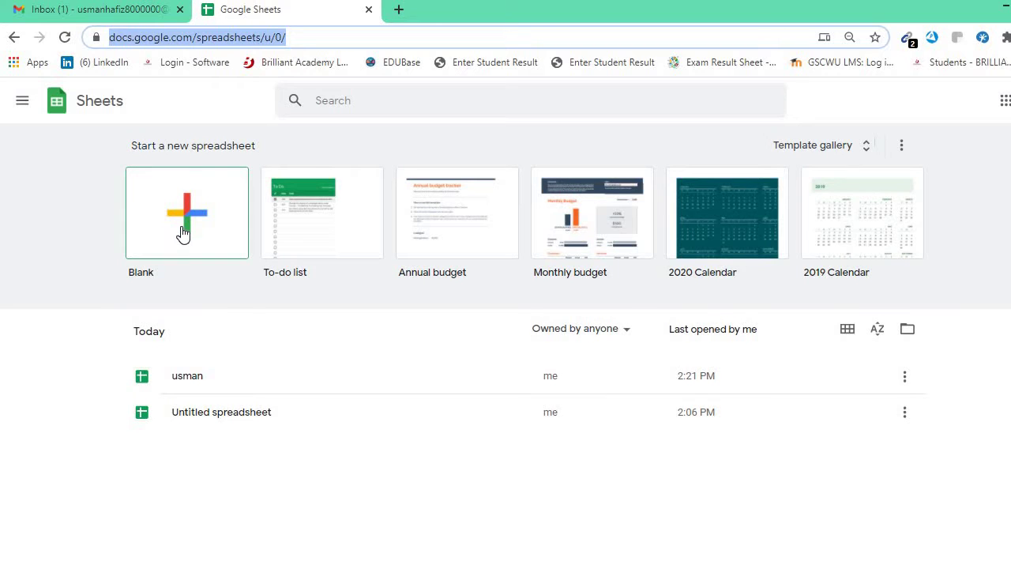
Start a new blank spreadsheet from the Blank template.
{"action": "left_click", "coordinate": [182, 232]}
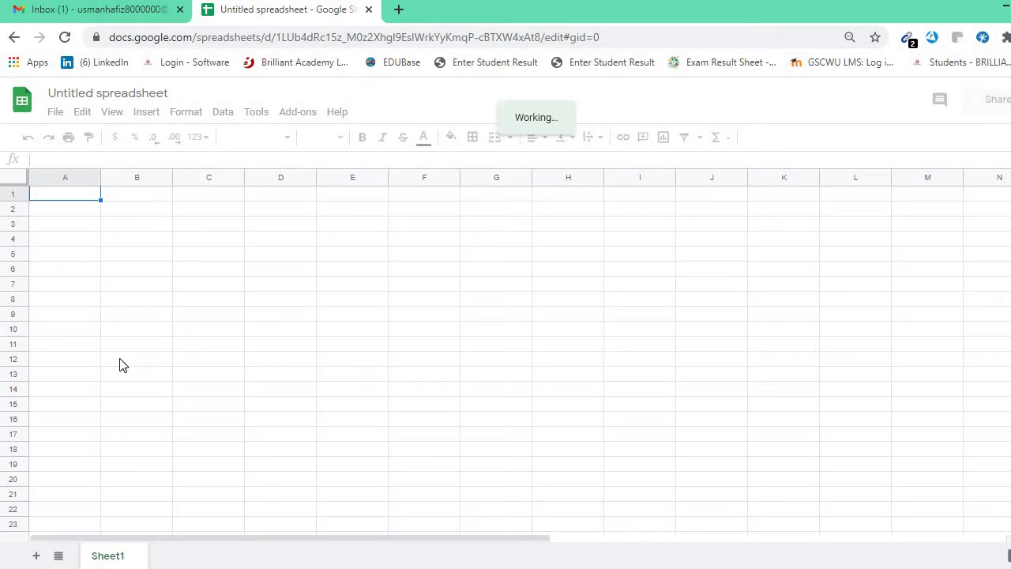
{"action": "left_click", "coordinate": [149, 192]}
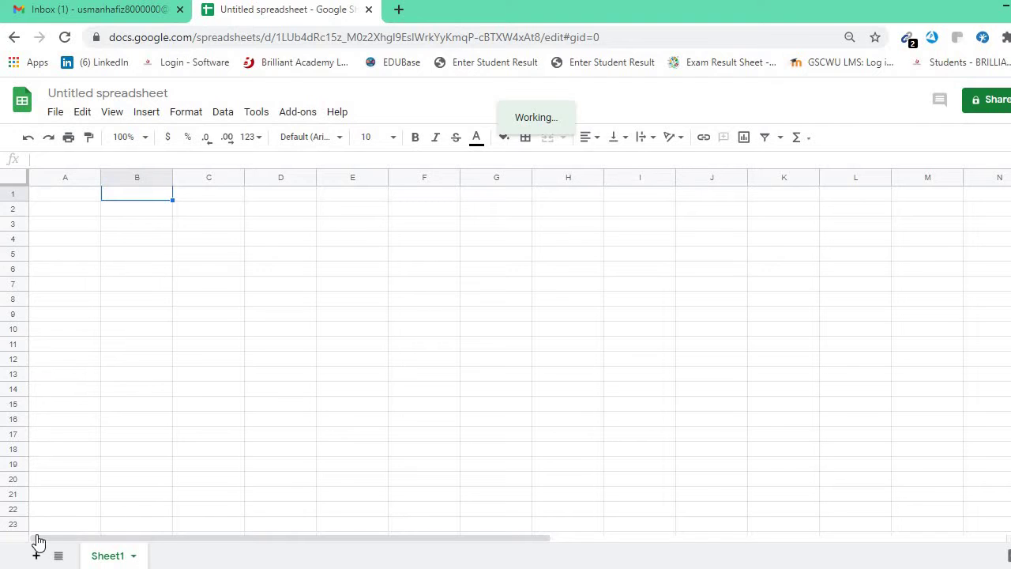
{"action": "left_click", "coordinate": [255, 271]}
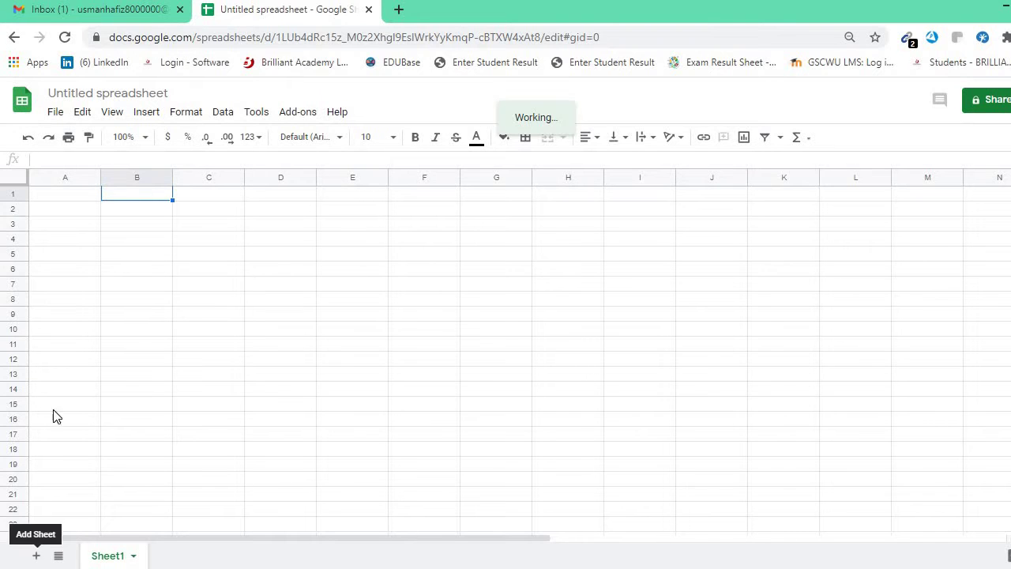
Add a second empty sheet, Sheet2, beside Sheet1.
{"action": "left_click", "coordinate": [35, 556]}
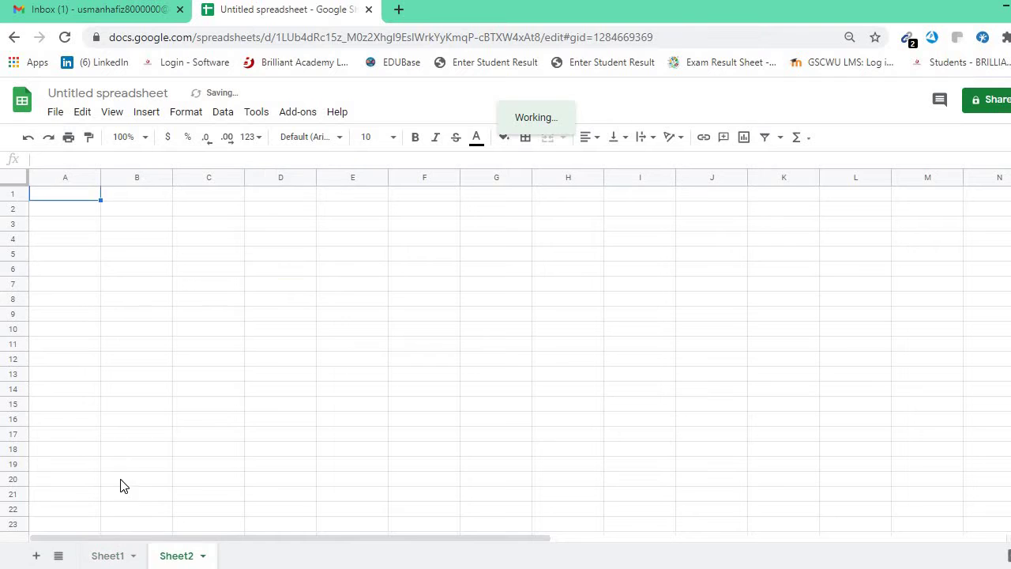
{"action": "left_click", "coordinate": [181, 439]}
{"action": "left_click", "coordinate": [212, 300]}
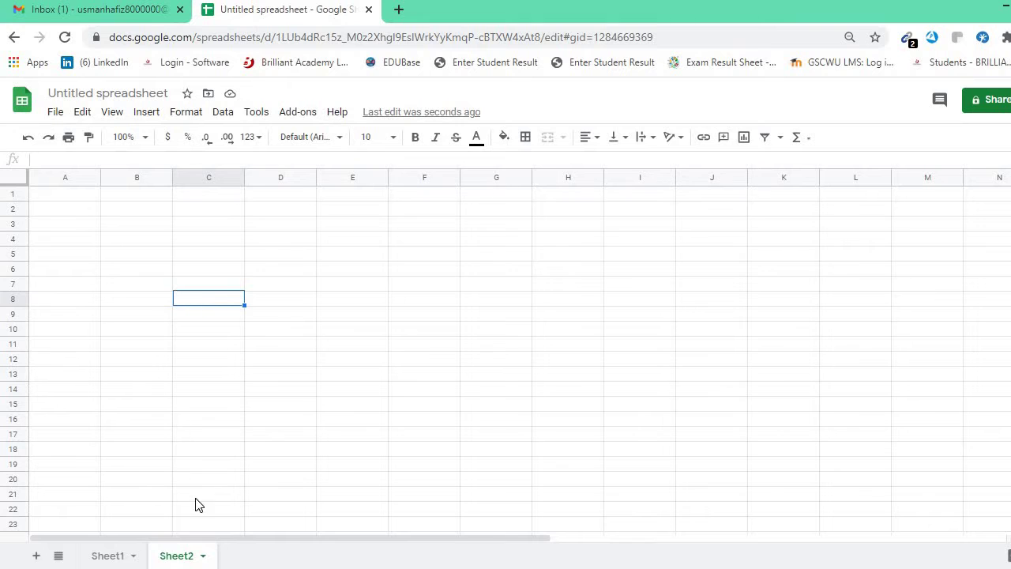
Rename Sheet2 to 'instration'.
{"action": "right_click", "coordinate": [177, 548]}
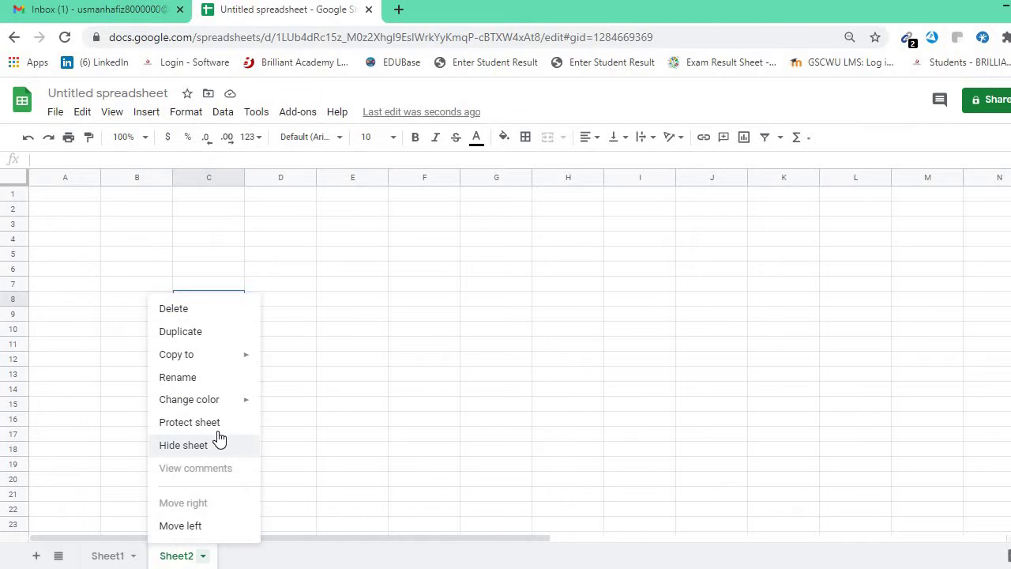
{"action": "left_click", "coordinate": [178, 376]}
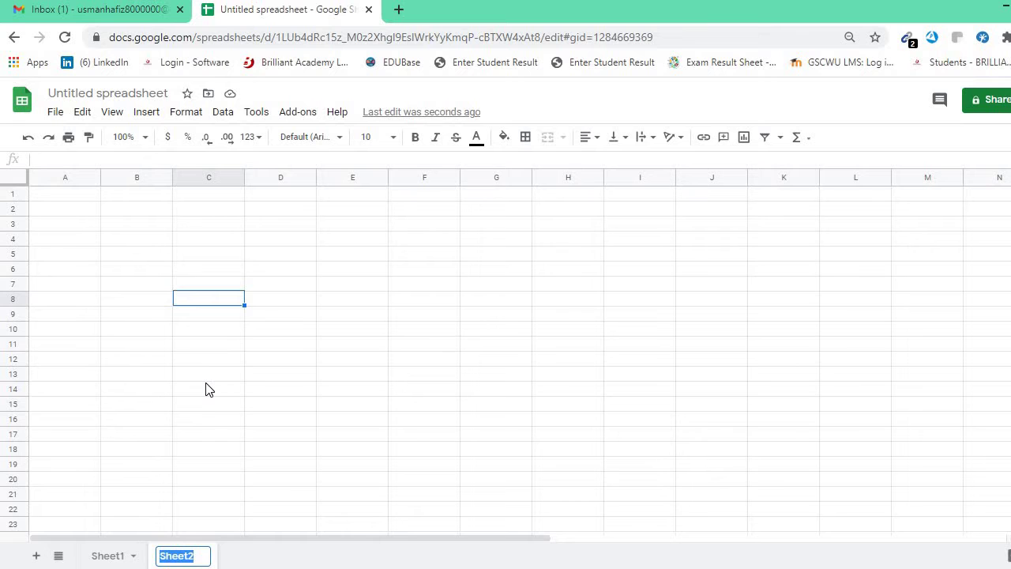
{"action": "type", "text": "inst"}
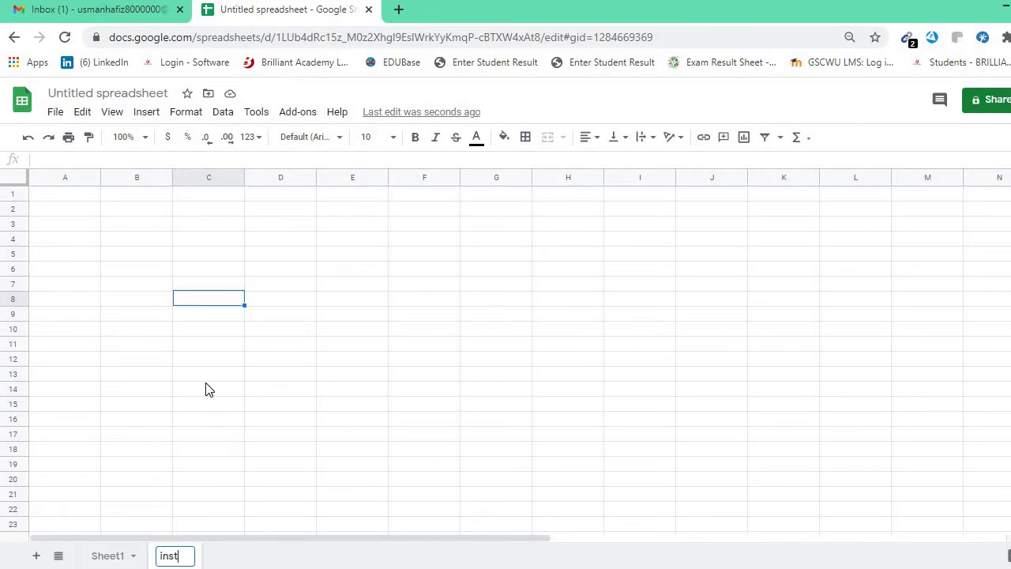
{"action": "type", "text": "ration"}
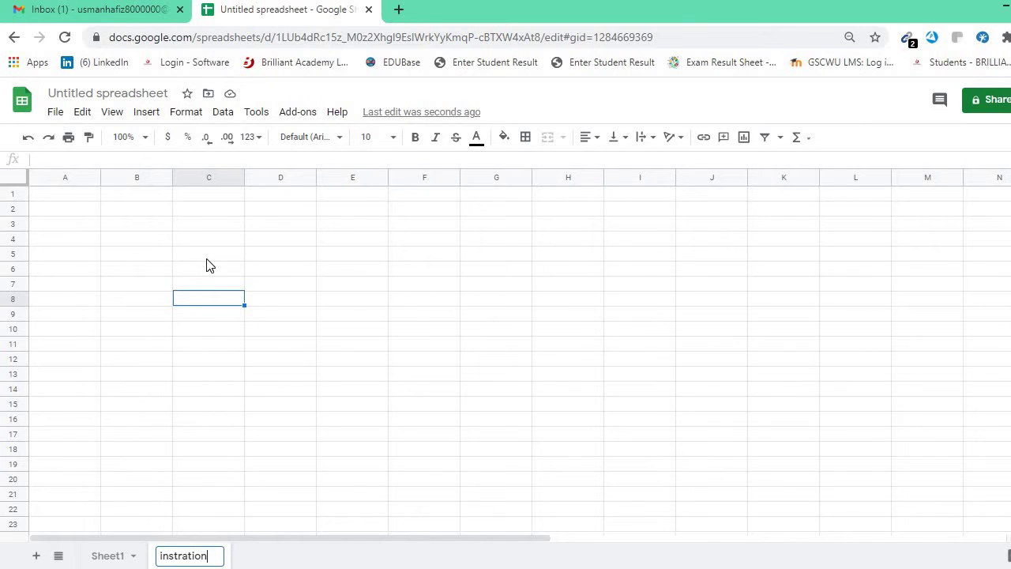
Enter Title, Owner, Founder and CEO down cells C5 to C8.
{"action": "double_click", "coordinate": [207, 258]}
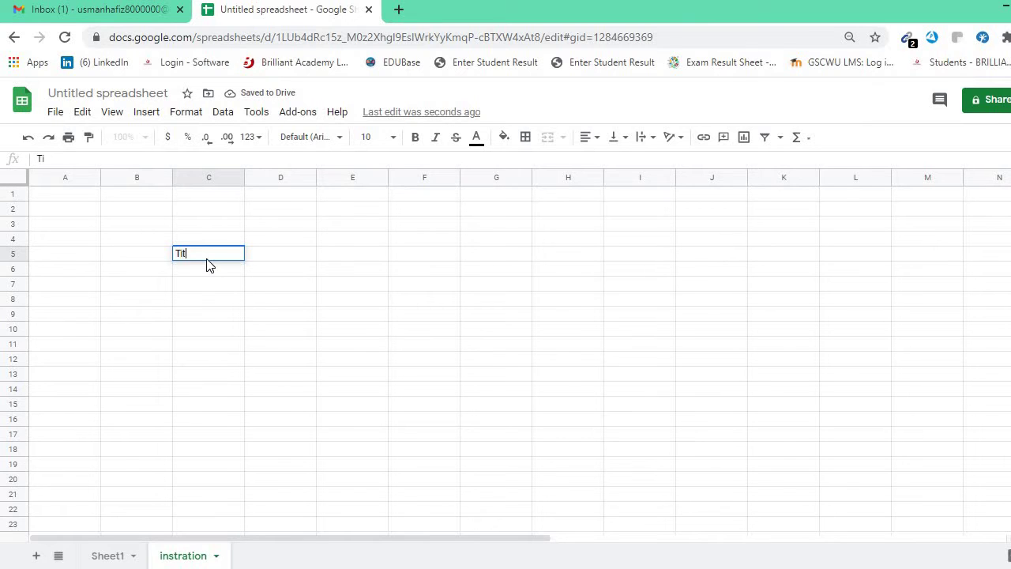
{"action": "left_click", "coordinate": [206, 269]}
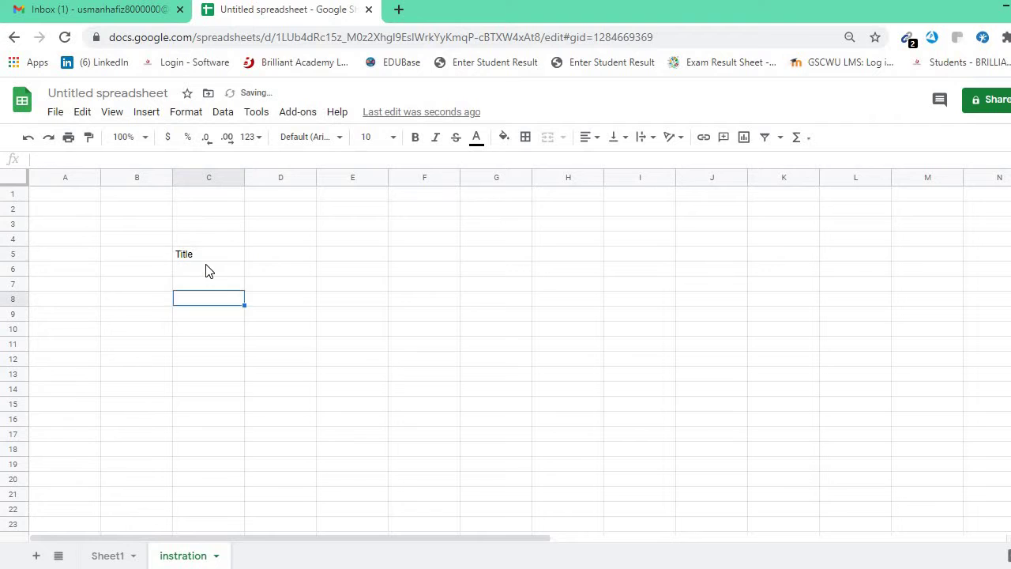
{"action": "double_click", "coordinate": [207, 265]}
{"action": "type", "text": "Onw"}
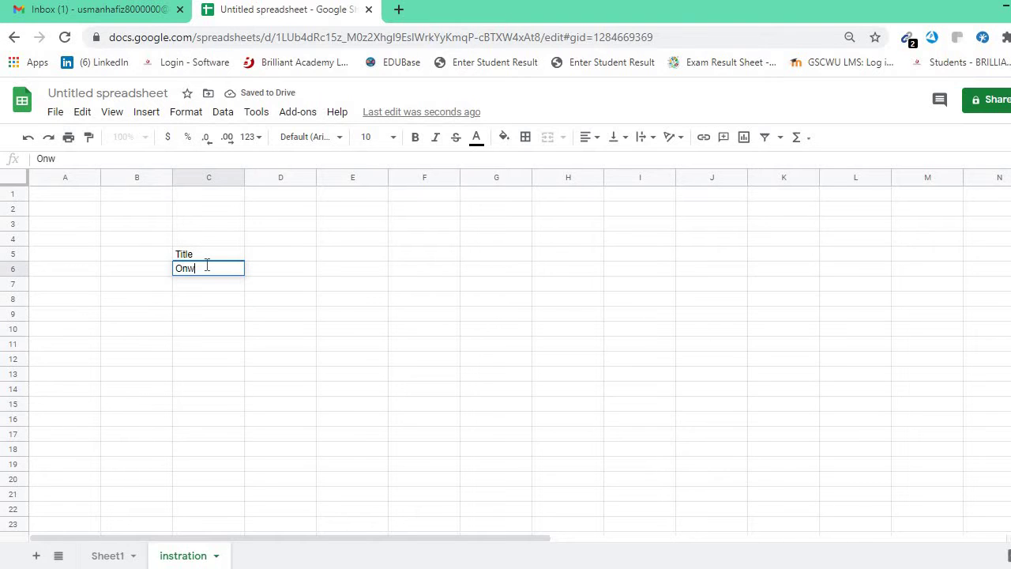
{"action": "type", "text": "er"}
{"action": "double_click", "coordinate": [208, 283]}
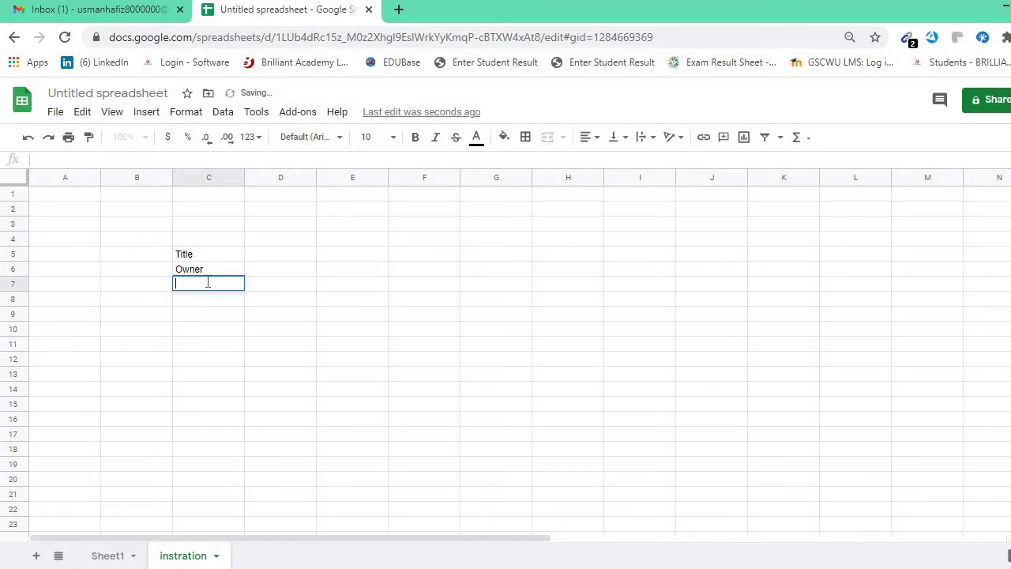
{"action": "type", "text": "Founder"}
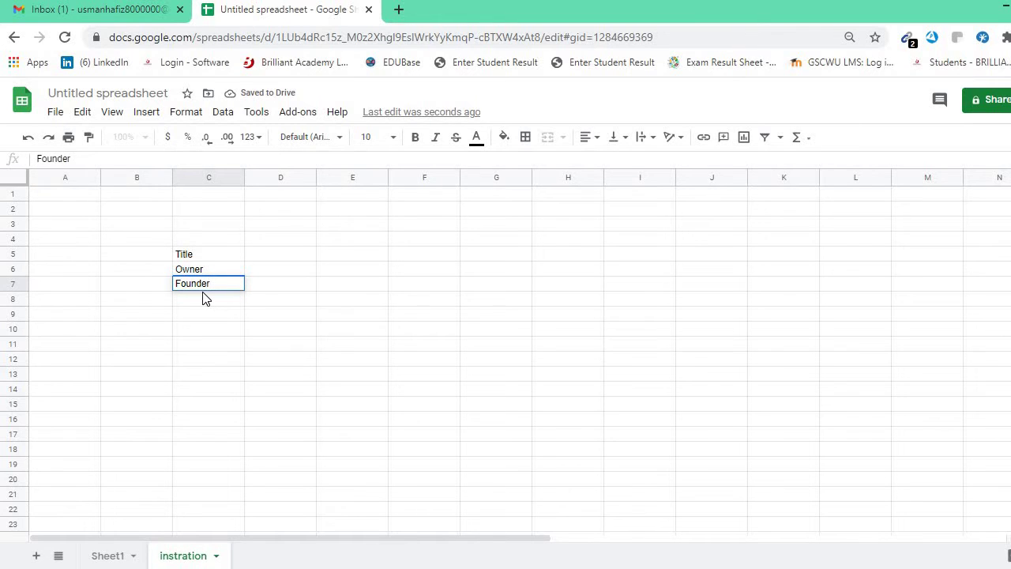
{"action": "double_click", "coordinate": [204, 298]}
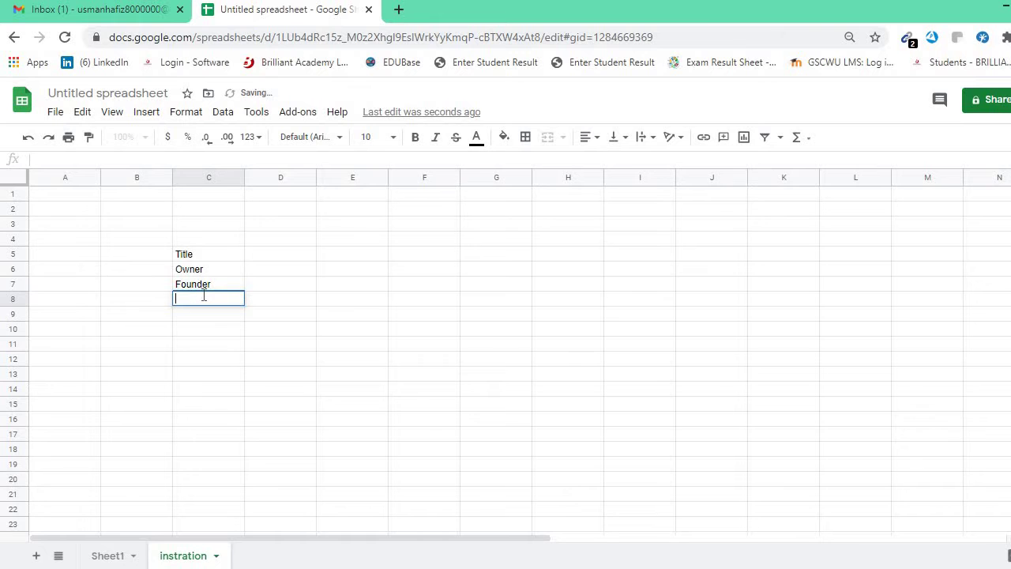
{"action": "type", "text": "CEO"}
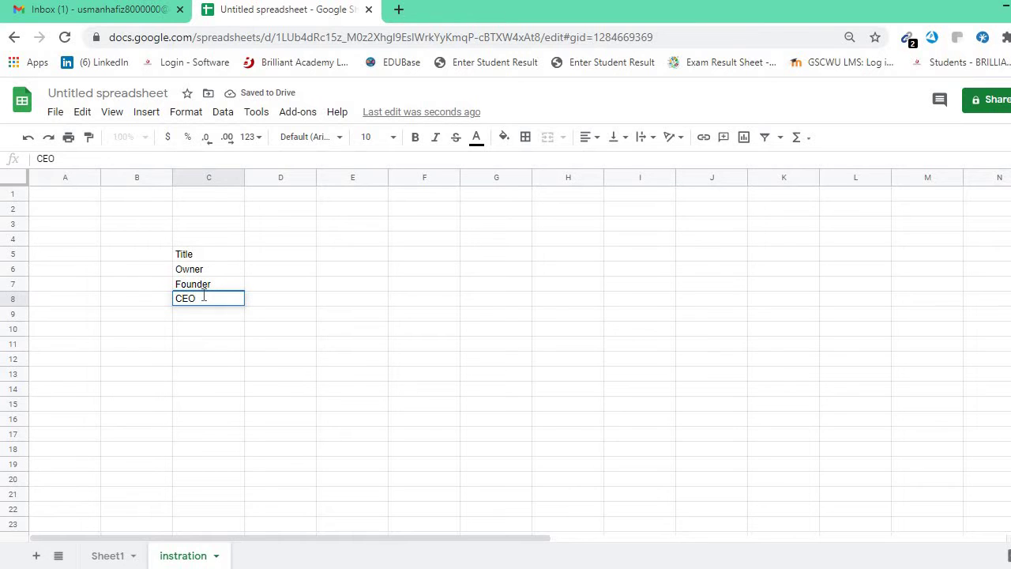
{"action": "left_click", "coordinate": [200, 310]}
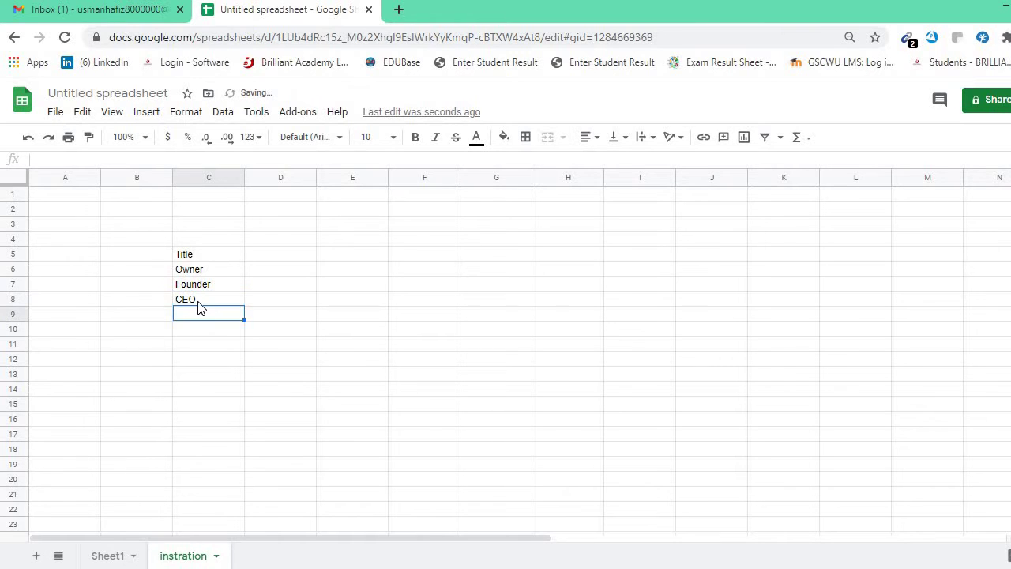
{"action": "left_click", "coordinate": [268, 298]}
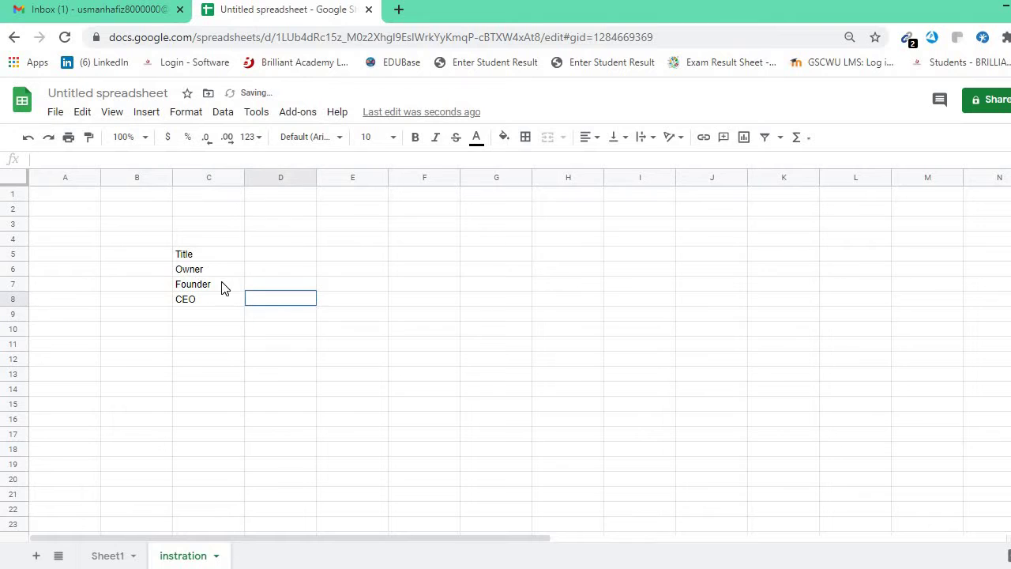
{"action": "left_click", "coordinate": [190, 257]}
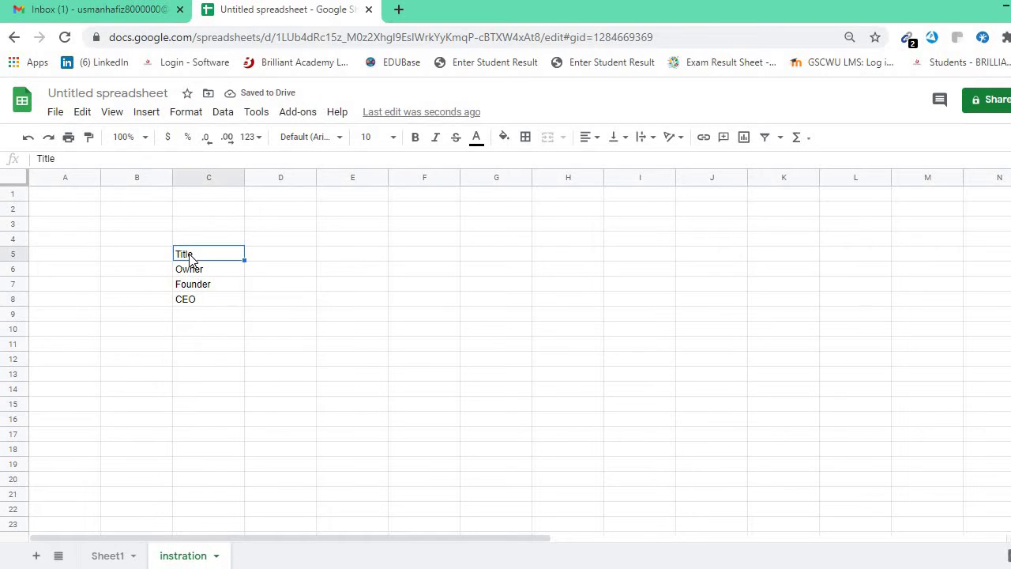
On Sheet1, enter the headings First Name in A1 and Last Name in B1.
{"action": "left_click", "coordinate": [111, 556]}
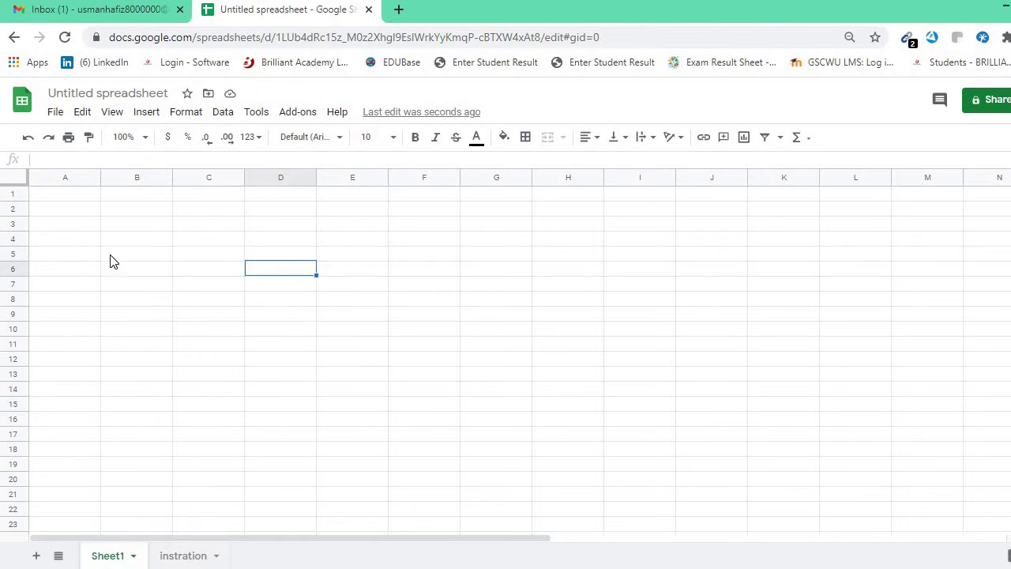
{"action": "left_click", "coordinate": [59, 199]}
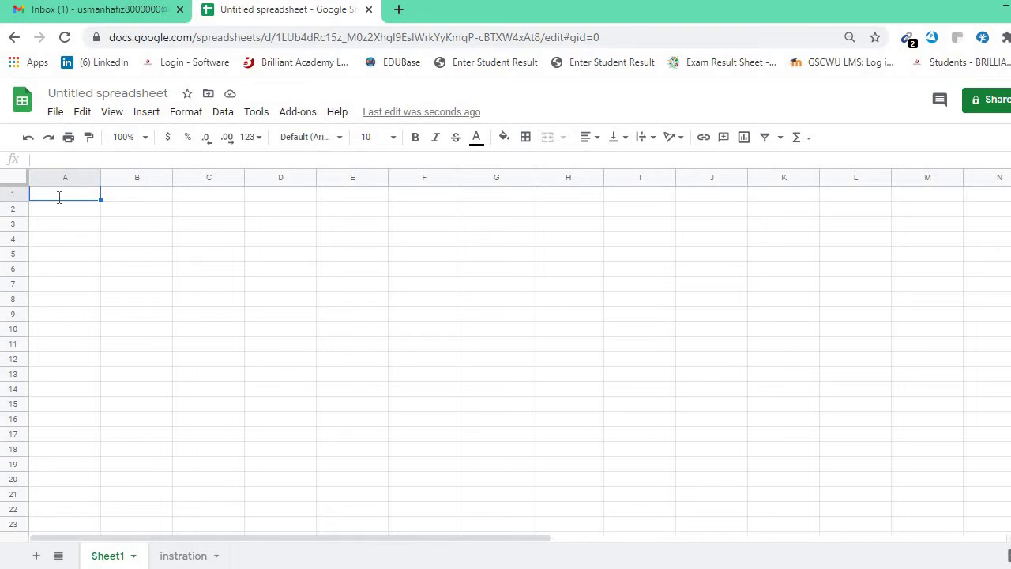
{"action": "type", "text": "Fist"}
{"action": "key", "text": "BackSpace"}
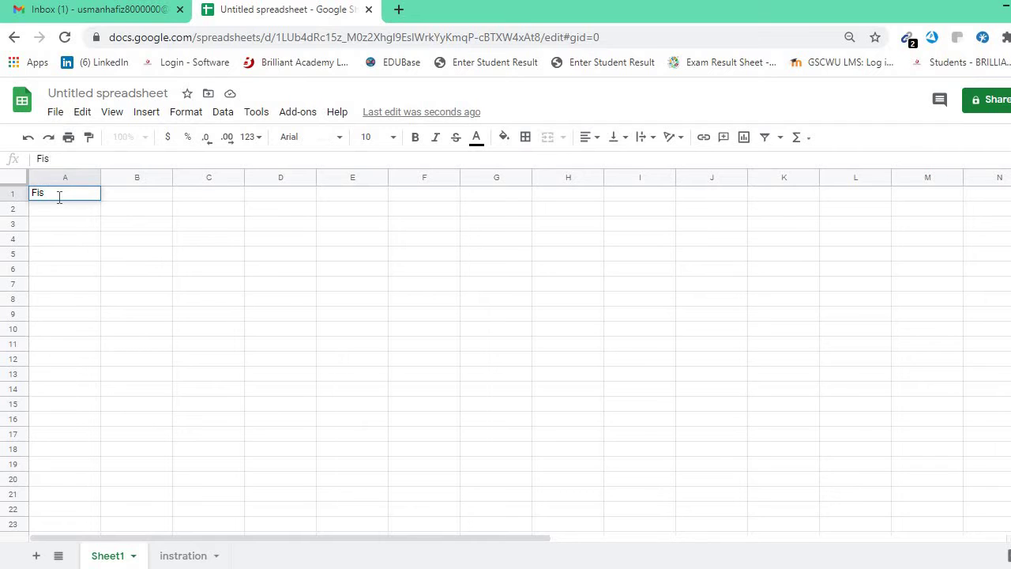
{"action": "type", "text": "rst Name"}
{"action": "left_click", "coordinate": [117, 199]}
{"action": "double_click", "coordinate": [117, 193]}
{"action": "type", "text": "La"}
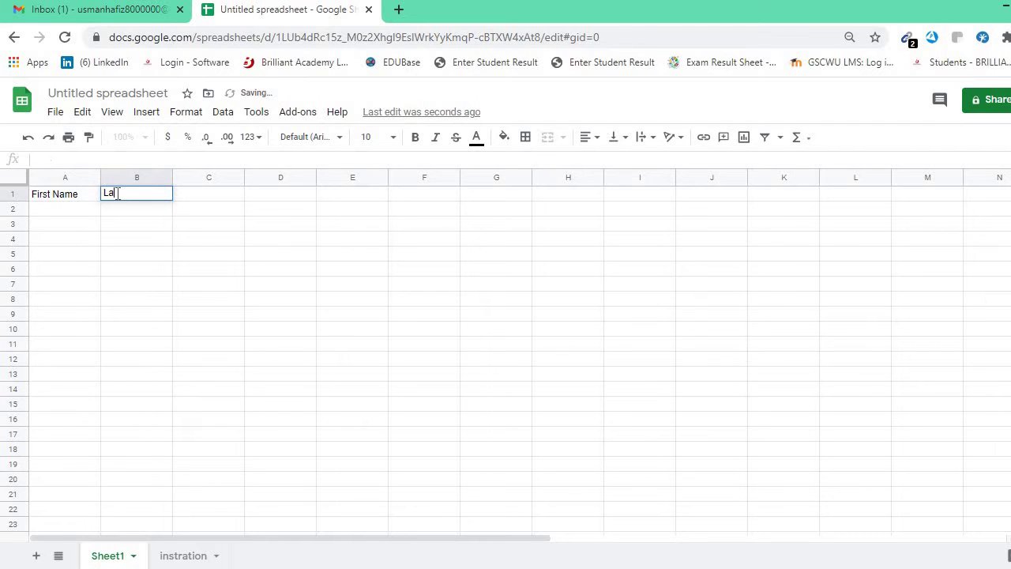
{"action": "type", "text": "st N"}
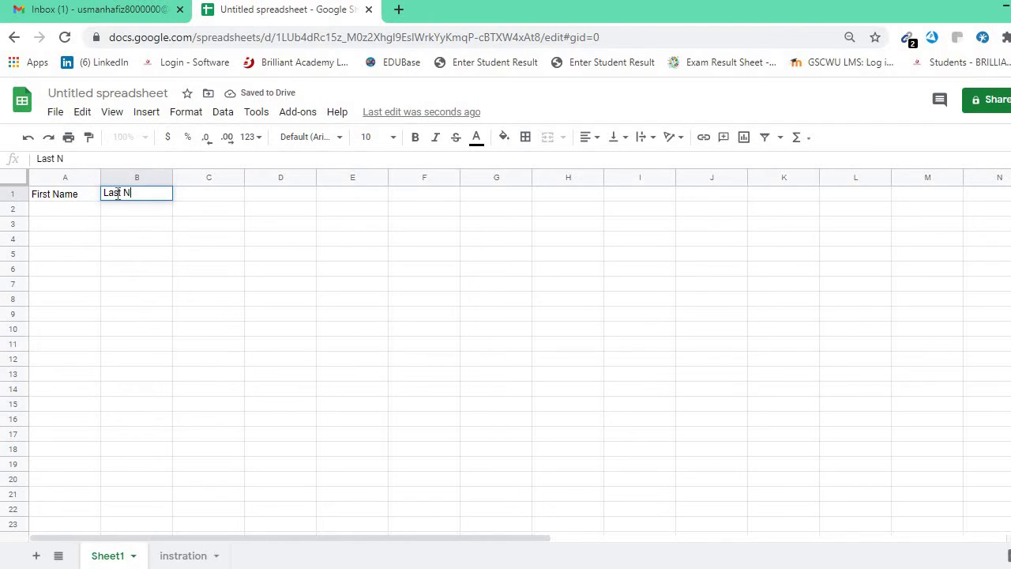
{"action": "type", "text": "ame"}
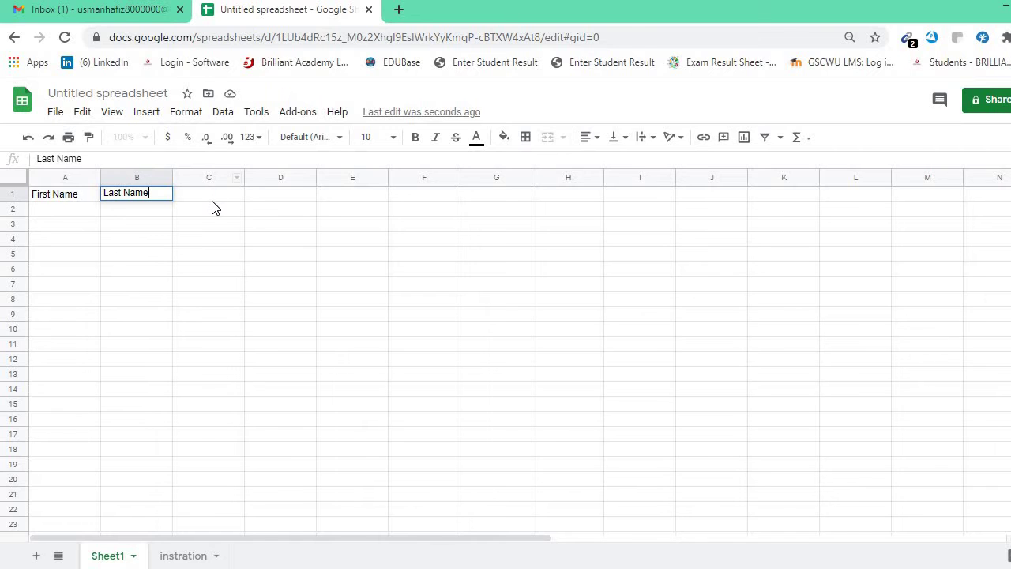
Add the headings Email in C1, Phone no. in D1 and Company Name in E1.
{"action": "double_click", "coordinate": [210, 198]}
{"action": "type", "text": "Email"}
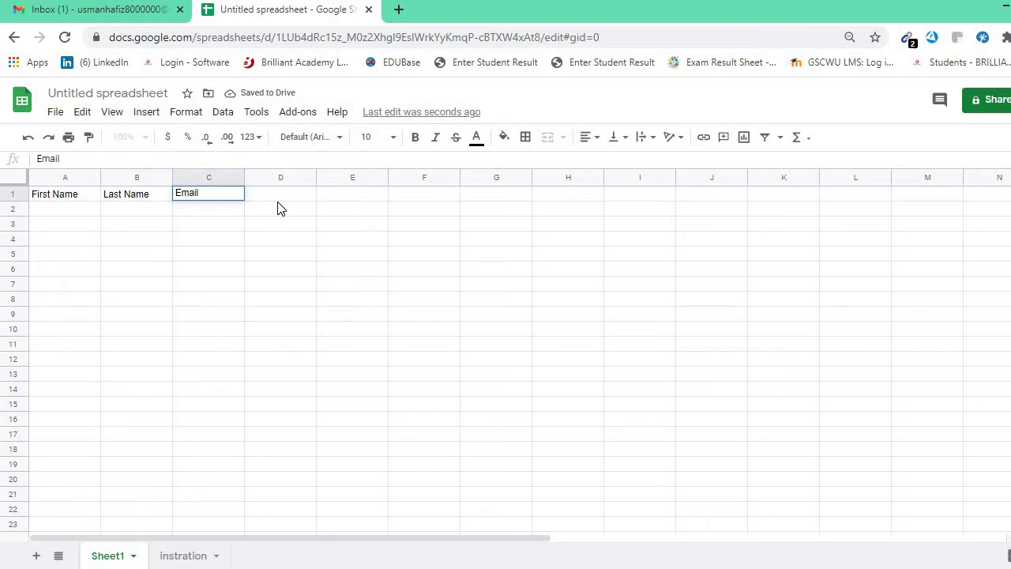
{"action": "double_click", "coordinate": [277, 200]}
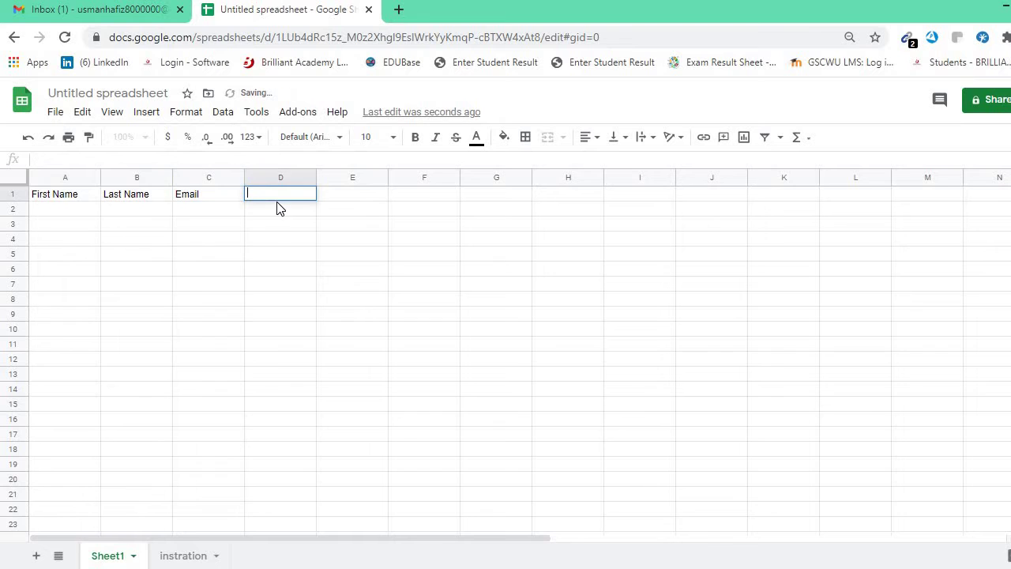
{"action": "type", "text": "p"}
{"action": "type", "text": "Phone"}
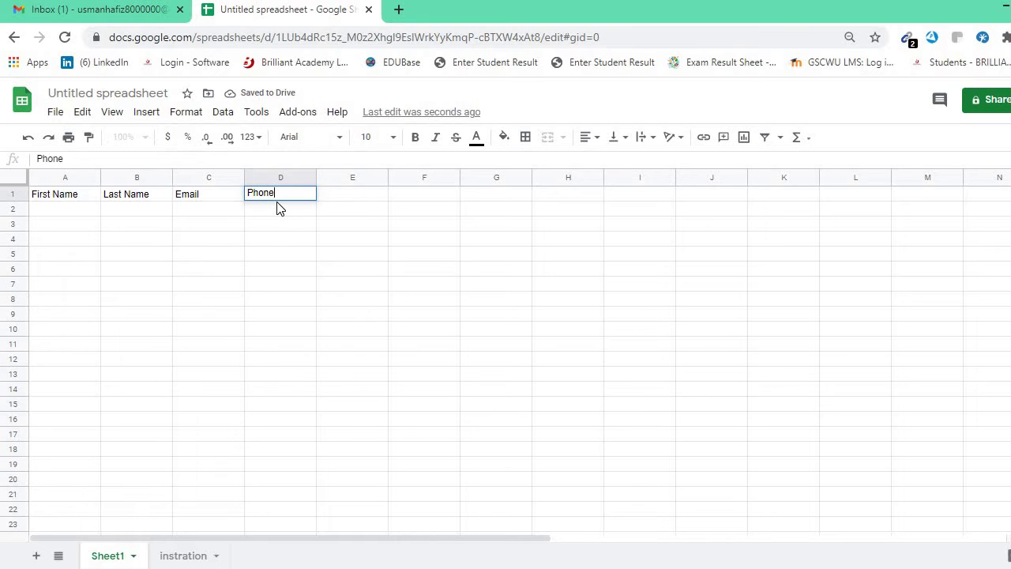
{"action": "type", "text": " no."}
{"action": "double_click", "coordinate": [355, 193]}
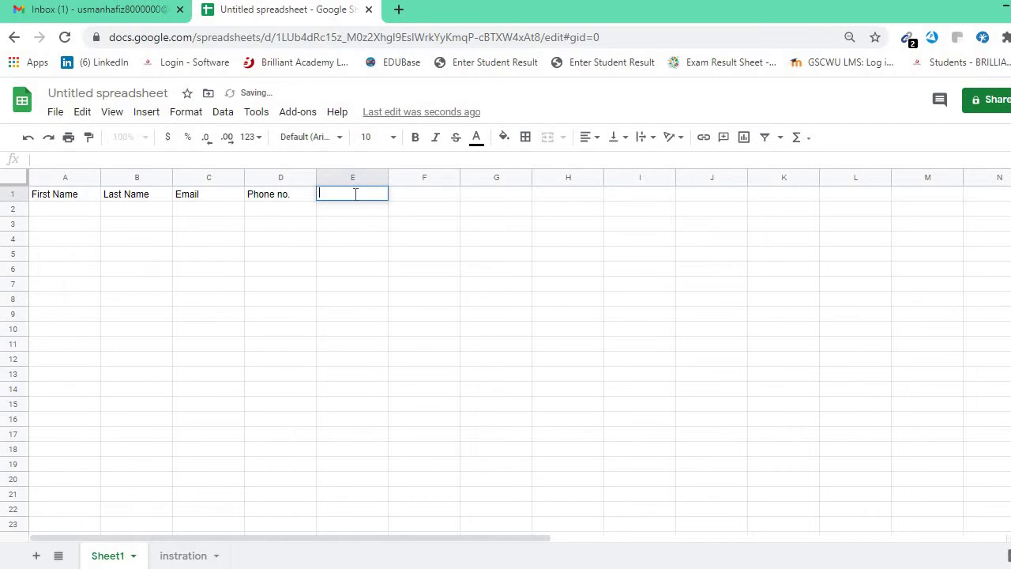
{"action": "type", "text": "C"}
{"action": "key", "text": "BackSpace"}
{"action": "type", "text": "om"}
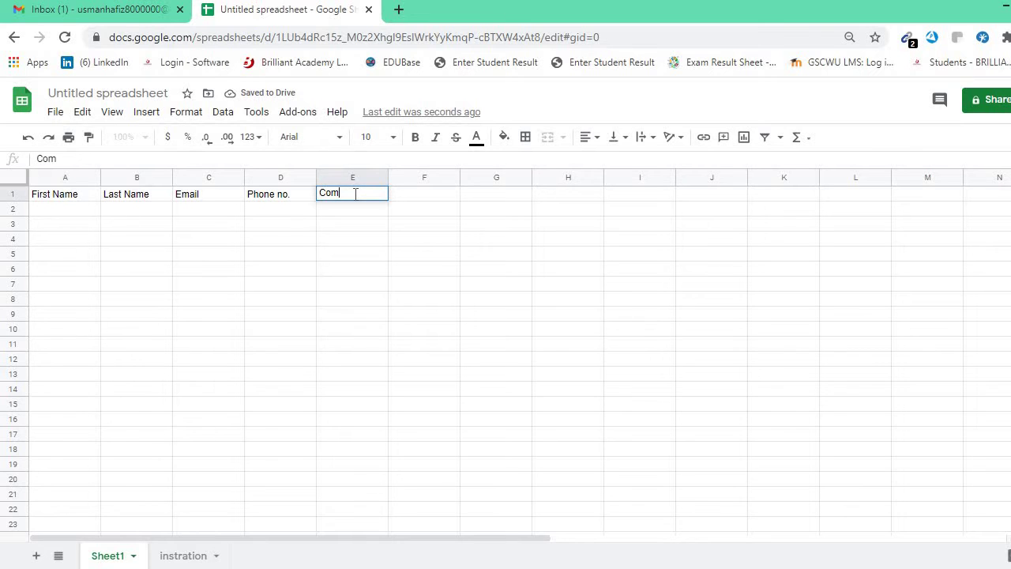
{"action": "type", "text": "pany Name"}
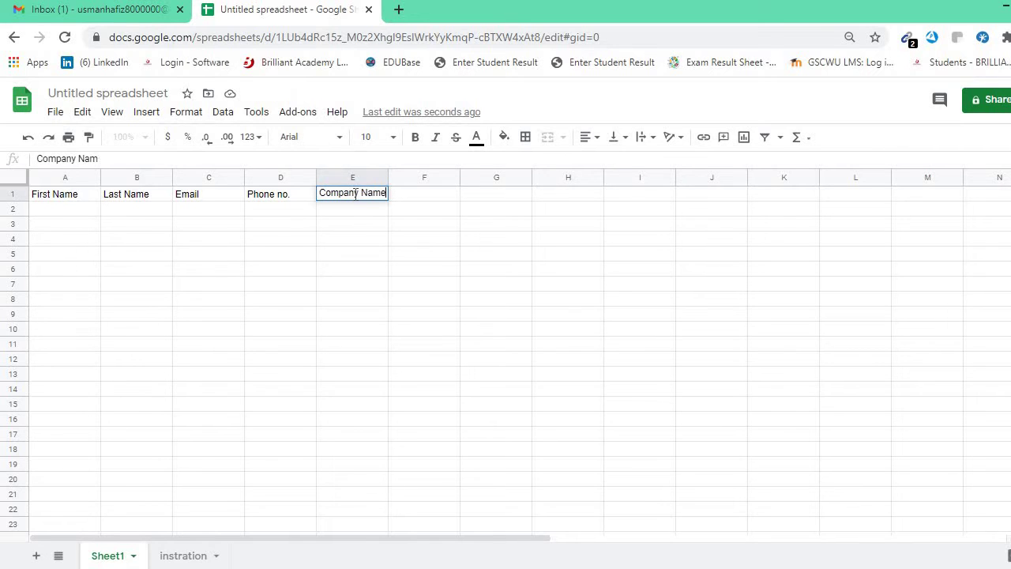
{"action": "left_click", "coordinate": [357, 227]}
Give header cells A1:E1 a green fill and 14-point text.
{"action": "left_click_drag", "start_coordinate": [83, 202], "coordinate": [379, 177]}
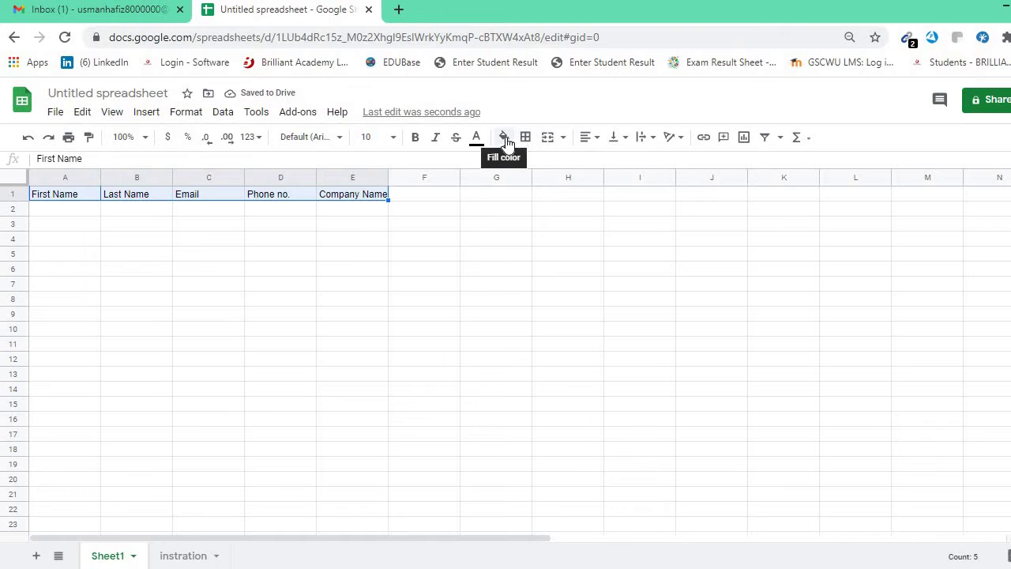
{"action": "left_click", "coordinate": [504, 136]}
{"action": "left_click", "coordinate": [568, 198]}
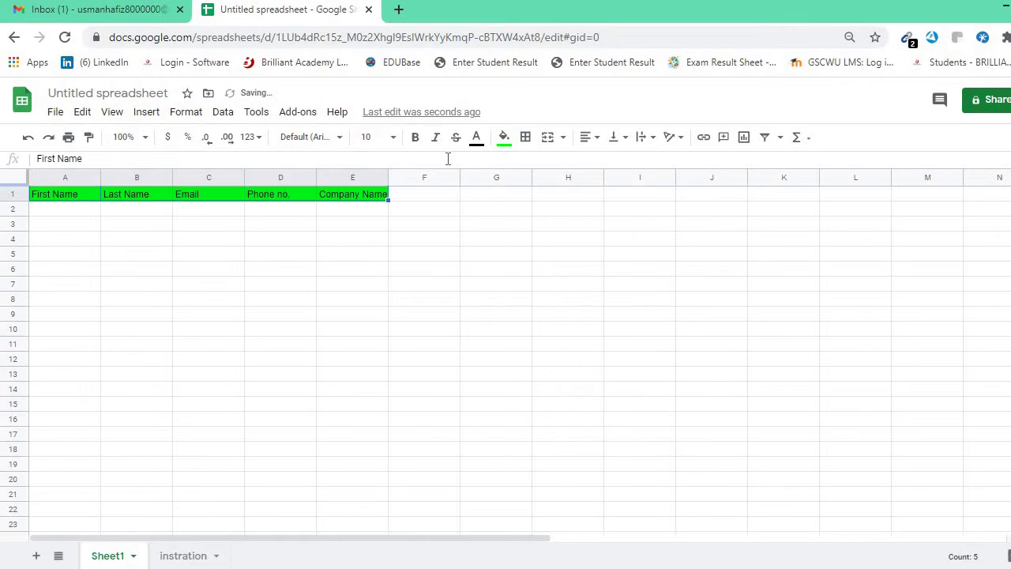
{"action": "left_click", "coordinate": [393, 138]}
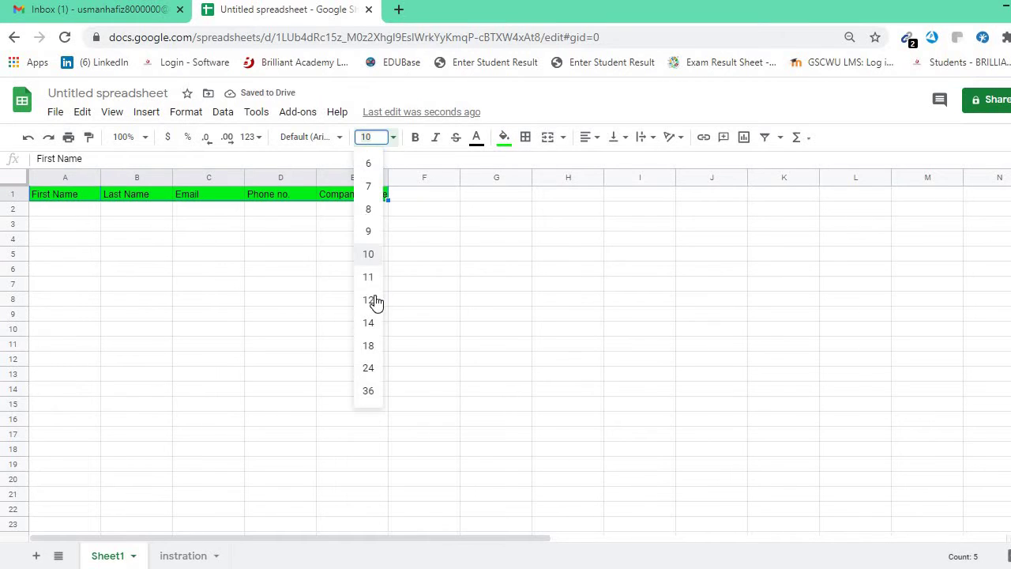
{"action": "left_click", "coordinate": [374, 319]}
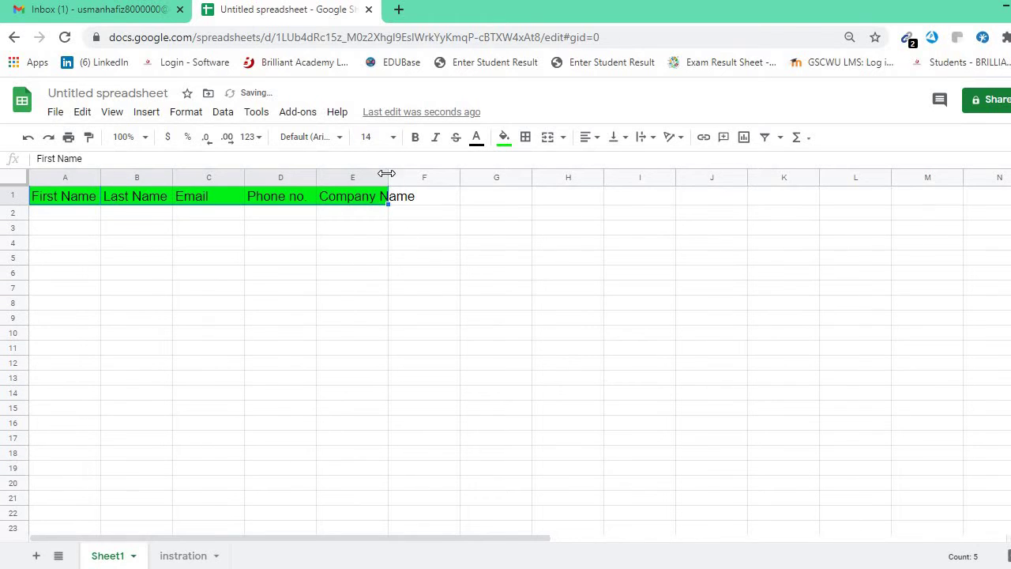
Widen columns B through E so each heading fits.
{"action": "left_click", "coordinate": [424, 227]}
{"action": "left_click_drag", "start_coordinate": [388, 175], "coordinate": [445, 176]}
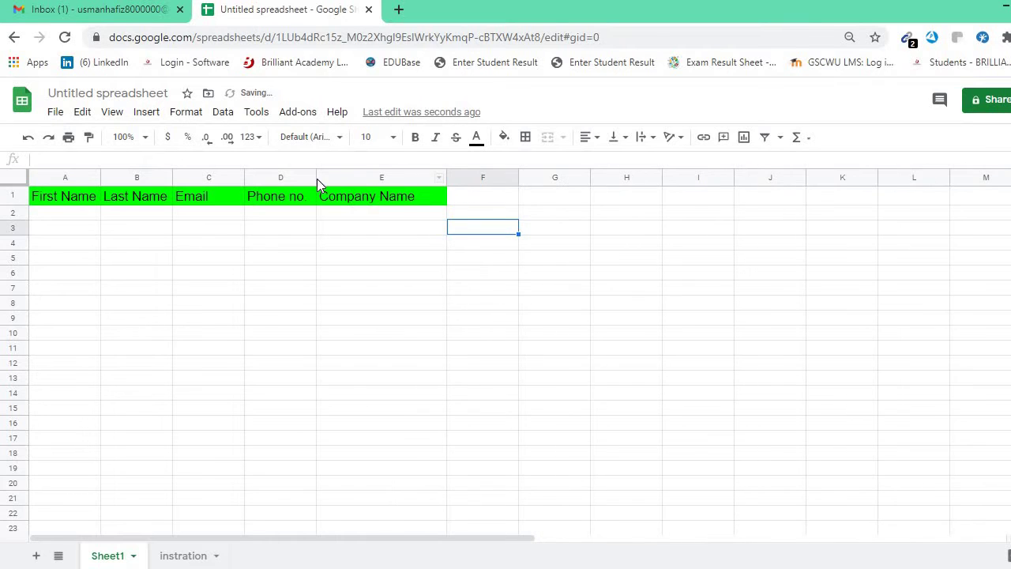
{"action": "left_click_drag", "start_coordinate": [316, 178], "coordinate": [338, 179]}
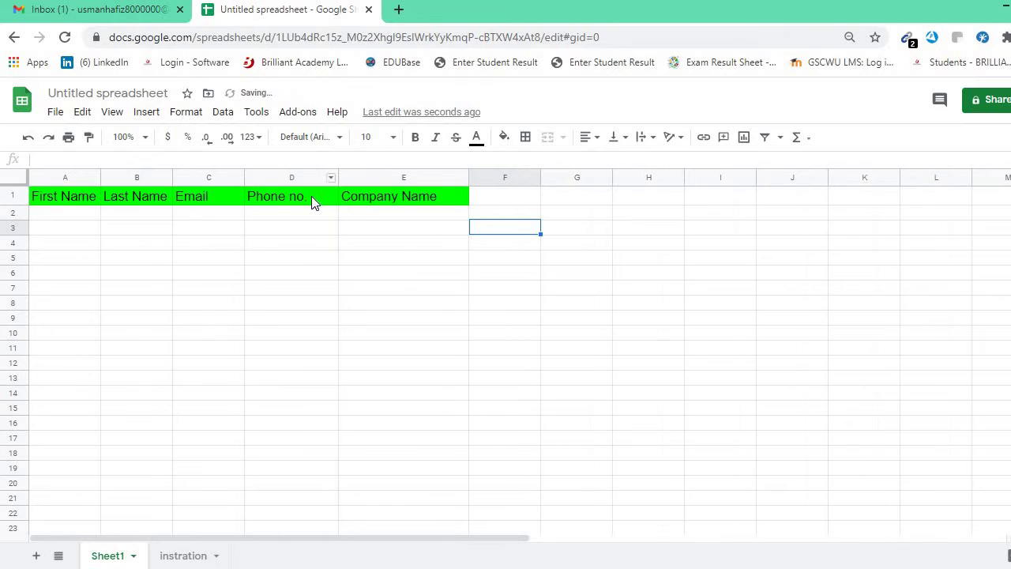
{"action": "left_click", "coordinate": [245, 177]}
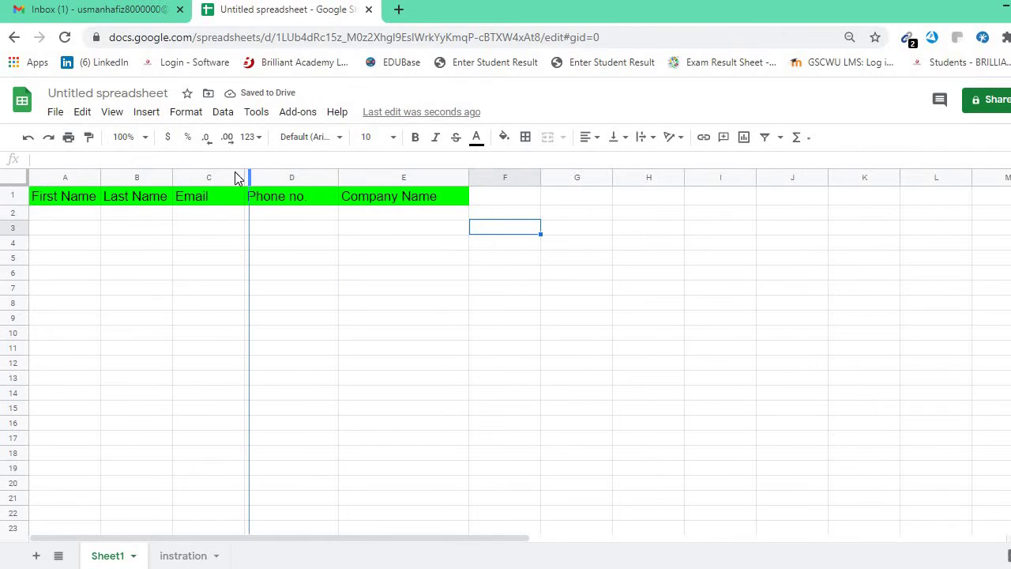
{"action": "left_click_drag", "start_coordinate": [99, 176], "coordinate": [214, 174]}
{"action": "left_click", "coordinate": [466, 258]}
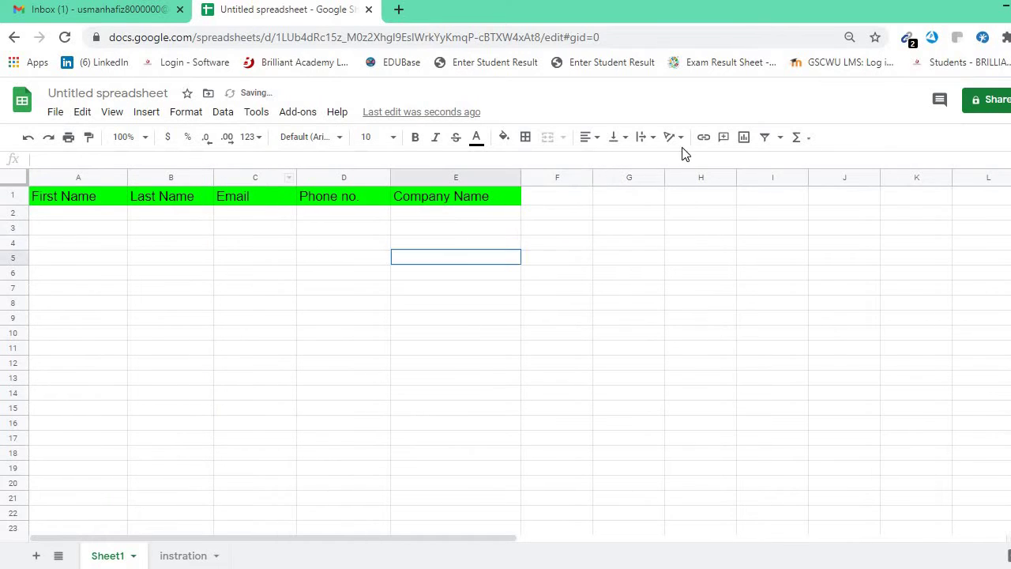
Name the spreadsheet 'Online Data Work' through the Share prompt, then close the sharing dialog.
{"action": "left_click", "coordinate": [989, 103]}
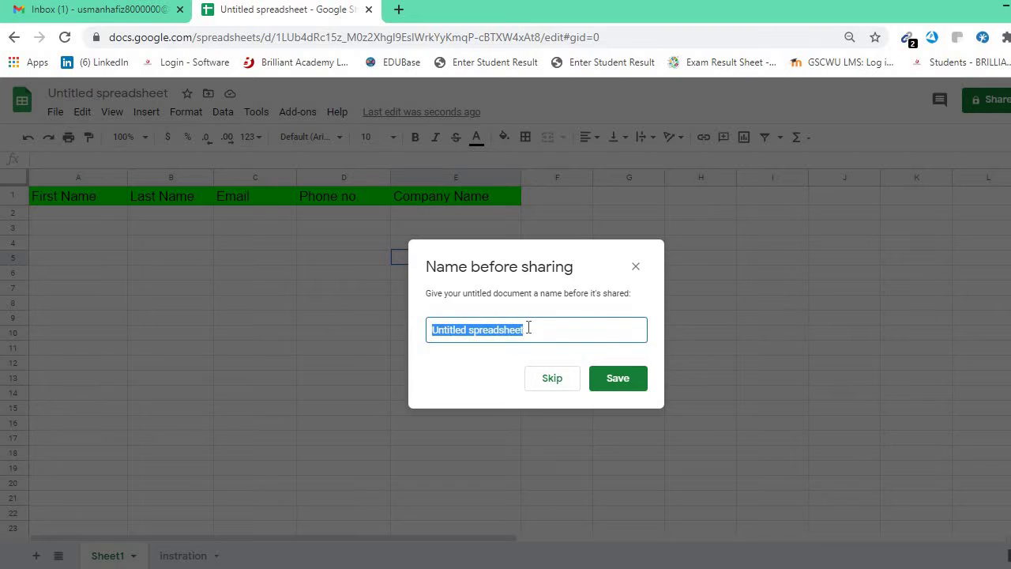
{"action": "type", "text": "usman"}
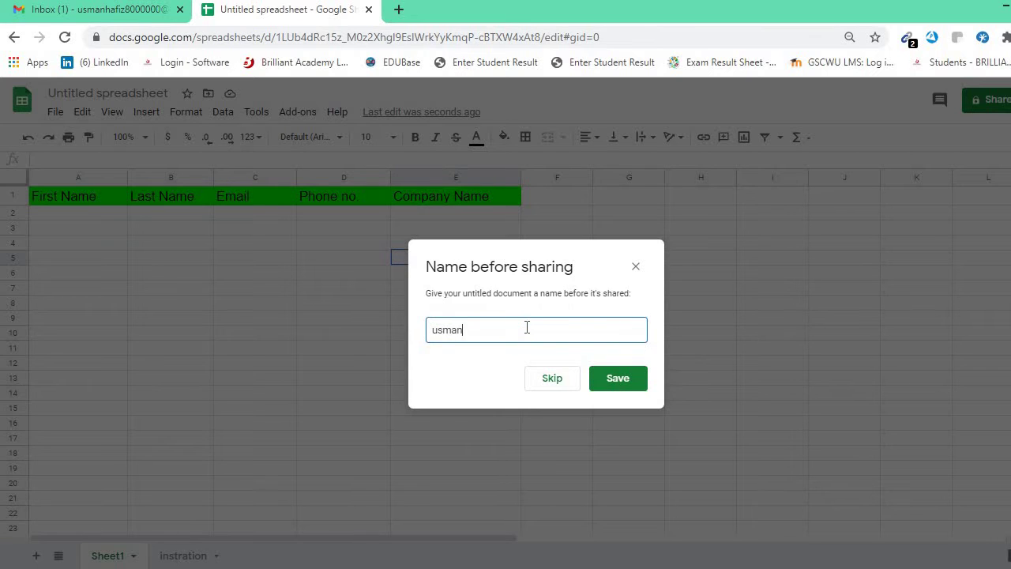
{"action": "key", "text": "BackSpace"}
{"action": "key", "text": "BackSpace"}
{"action": "type", "text": "Online Data Wor"}
{"action": "left_click", "coordinate": [603, 379]}
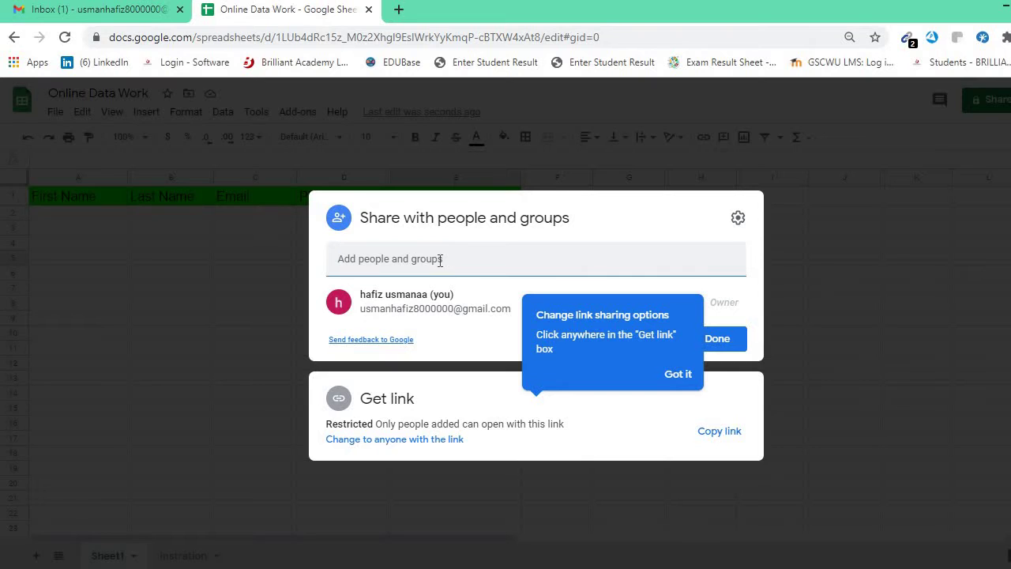
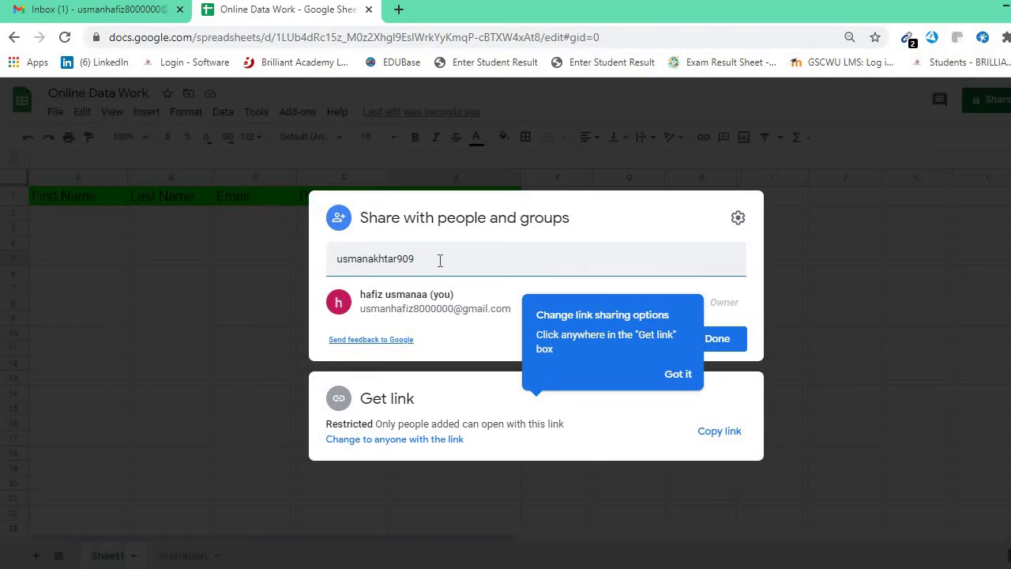
{"action": "left_click", "coordinate": [842, 235]}
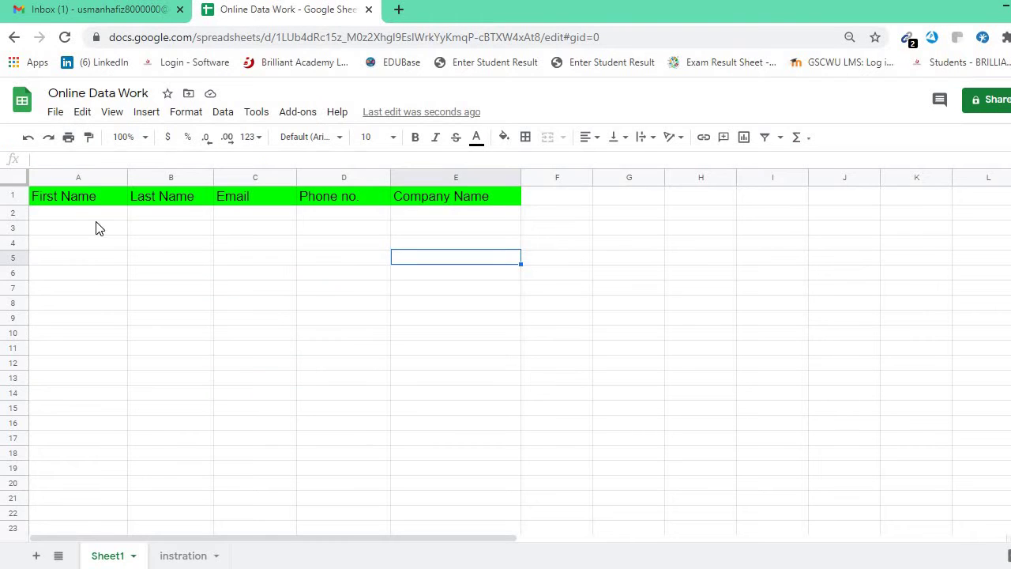
Centre the A1:E1 header text and make it bold.
{"action": "left_click_drag", "start_coordinate": [74, 199], "coordinate": [469, 201]}
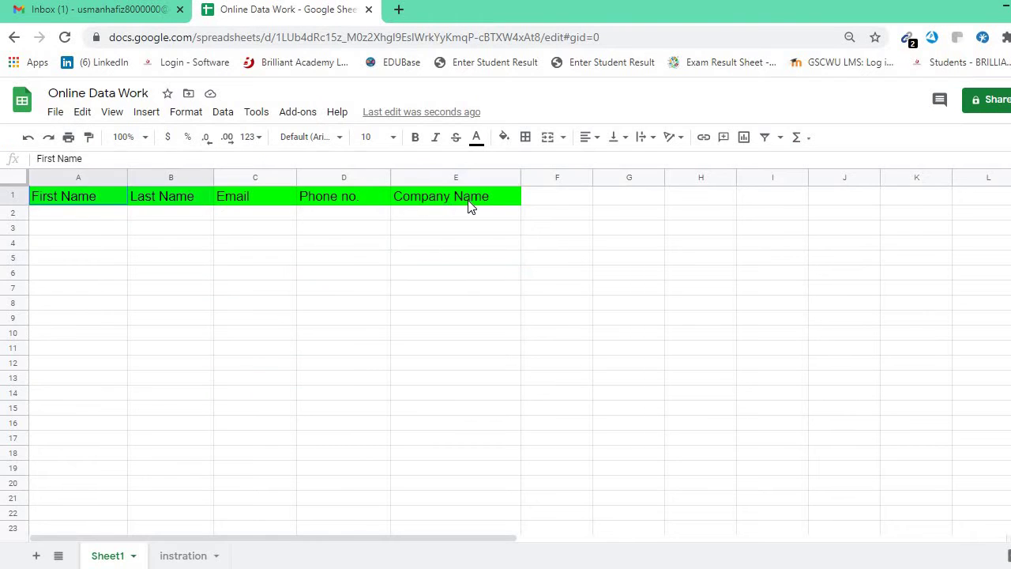
{"action": "left_click", "coordinate": [590, 135]}
{"action": "left_click", "coordinate": [604, 162]}
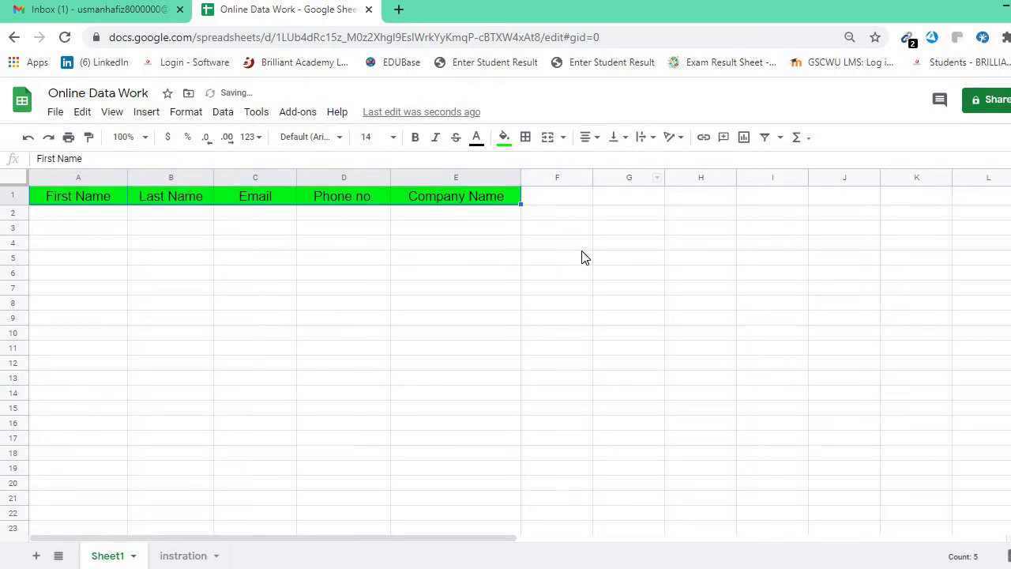
{"action": "left_click", "coordinate": [582, 257]}
{"action": "left_click", "coordinate": [374, 256]}
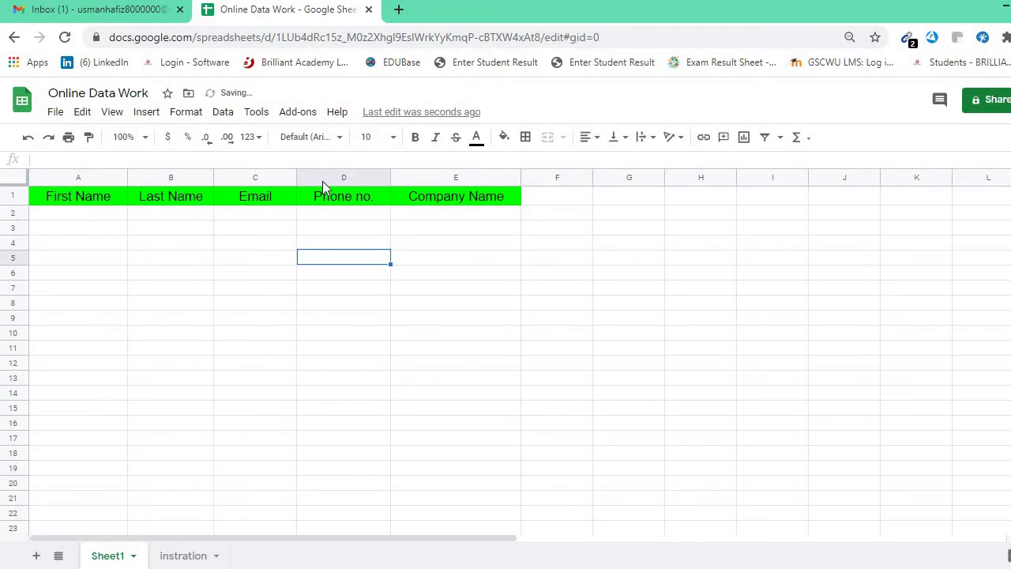
{"action": "left_click_drag", "start_coordinate": [75, 197], "coordinate": [460, 204]}
{"action": "left_click", "coordinate": [415, 137]}
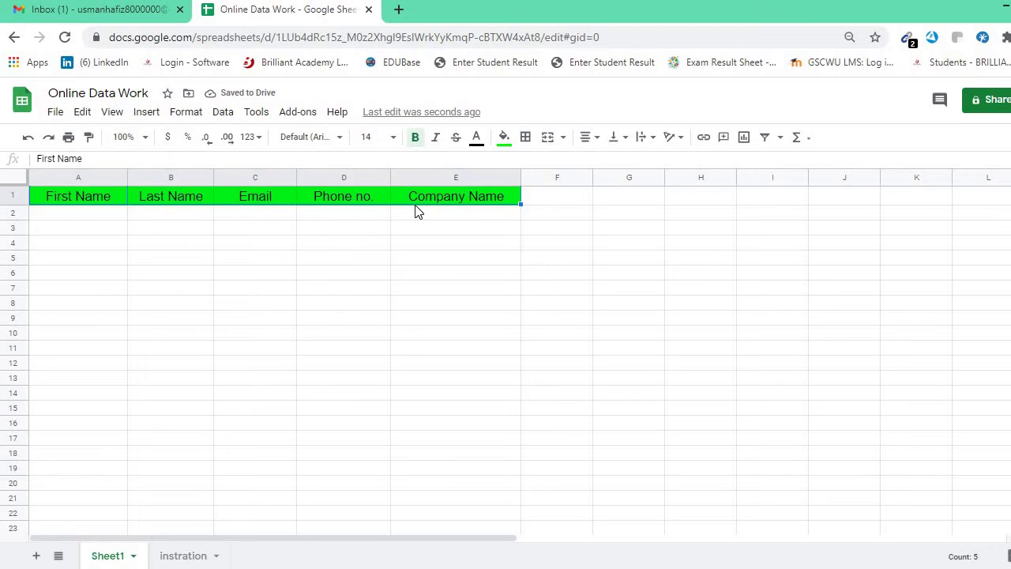
{"action": "left_click", "coordinate": [427, 266]}
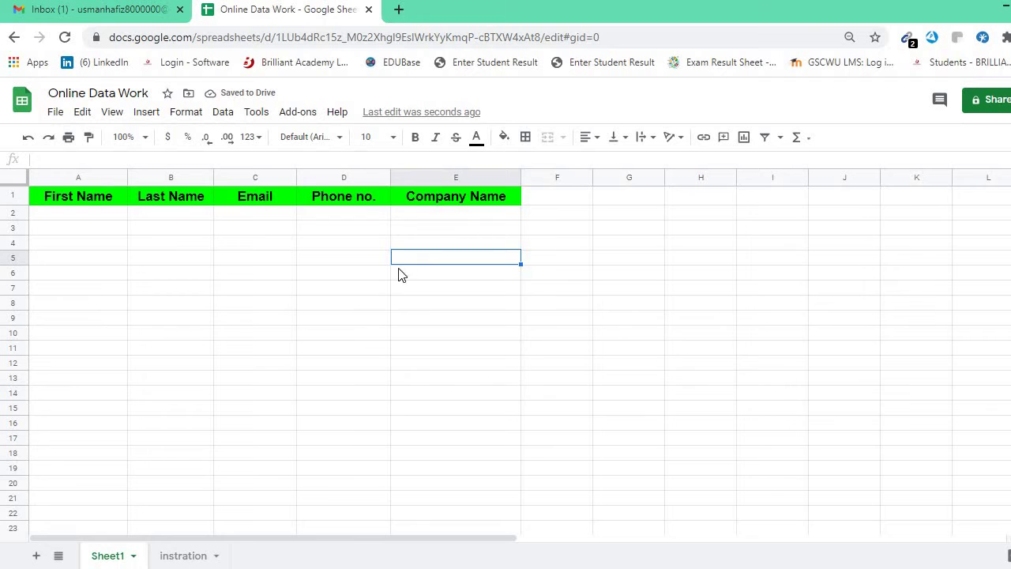
{"action": "left_click", "coordinate": [93, 232]}
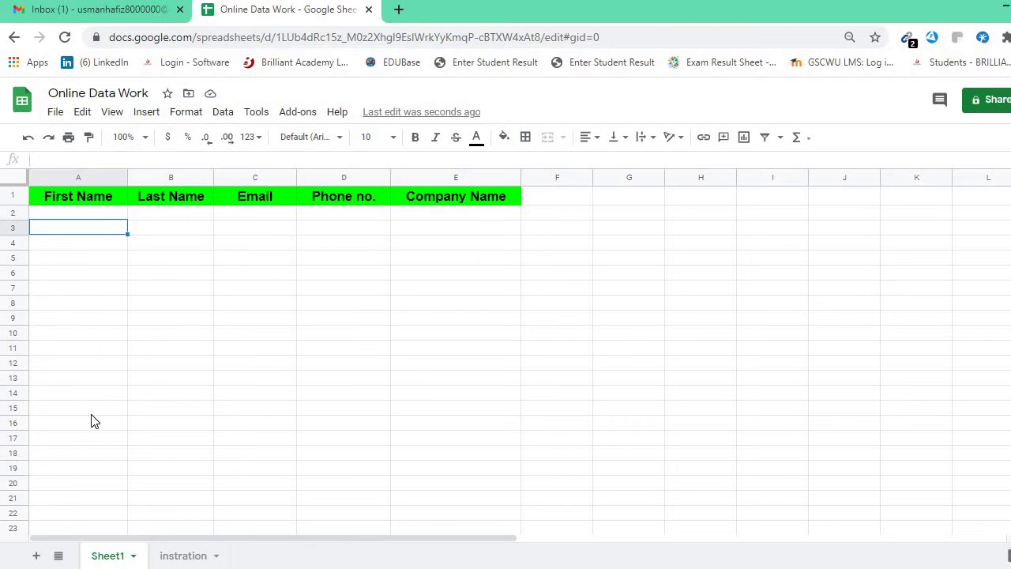
Check the CEO entry on the instration sheet, then return to Sheet1.
{"action": "left_click", "coordinate": [173, 553]}
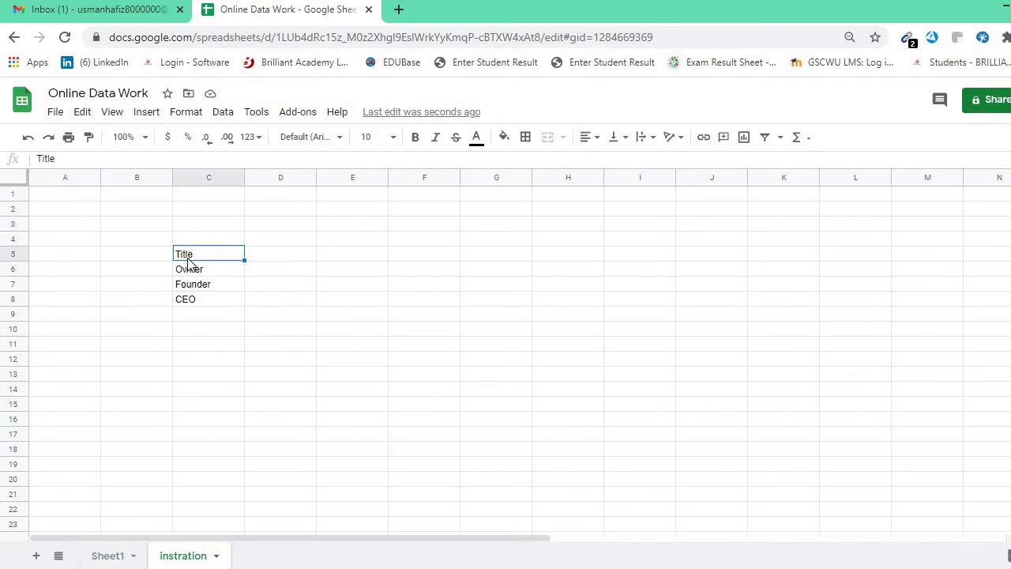
{"action": "left_click", "coordinate": [198, 304]}
{"action": "left_click", "coordinate": [117, 557]}
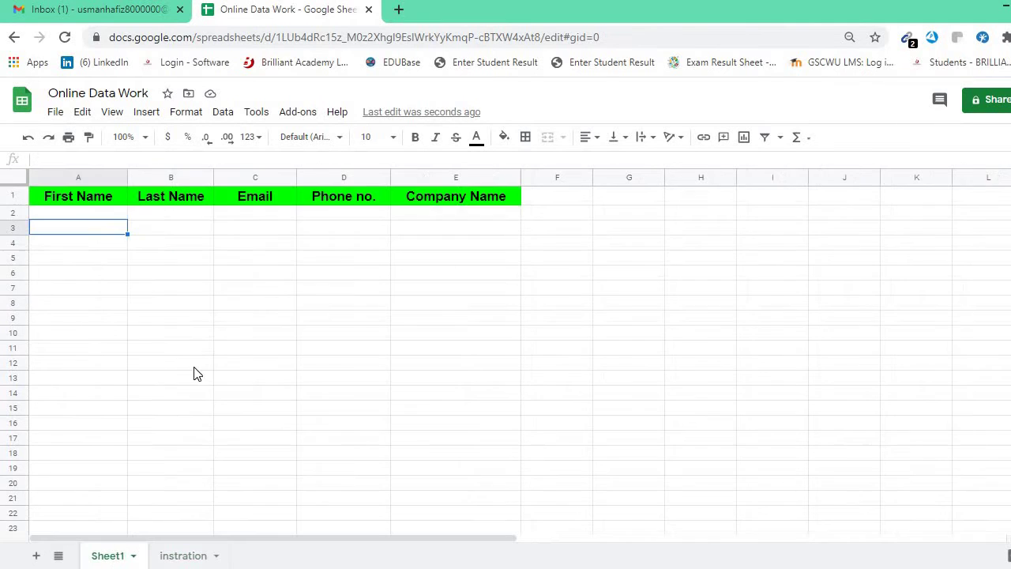
Search 'clothes company australia' and open TheTrendSpotter's '75 Top Australian Clothing Brands' article.
{"action": "left_click", "coordinate": [399, 10]}
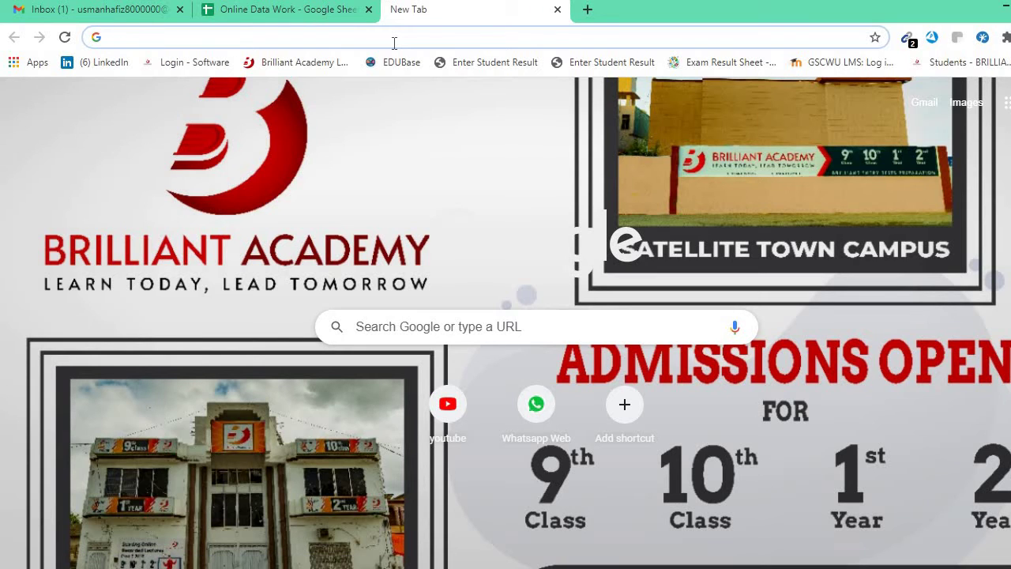
{"action": "type", "text": "Co"}
{"action": "key", "text": "BackSpace"}
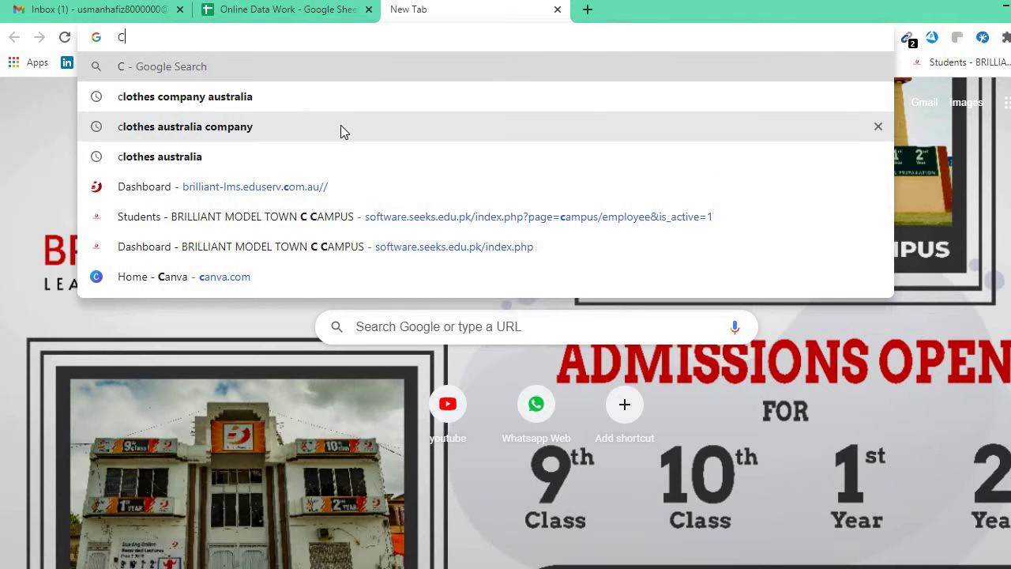
{"action": "left_click", "coordinate": [339, 100]}
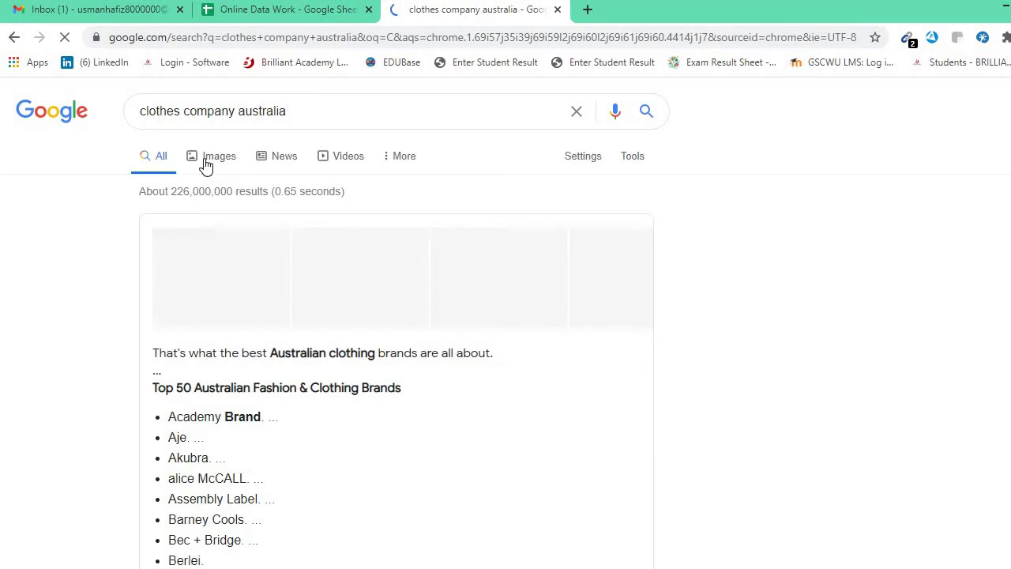
{"action": "scroll", "coordinate": [265, 210], "scroll_direction": "down", "scroll_amount": 1}
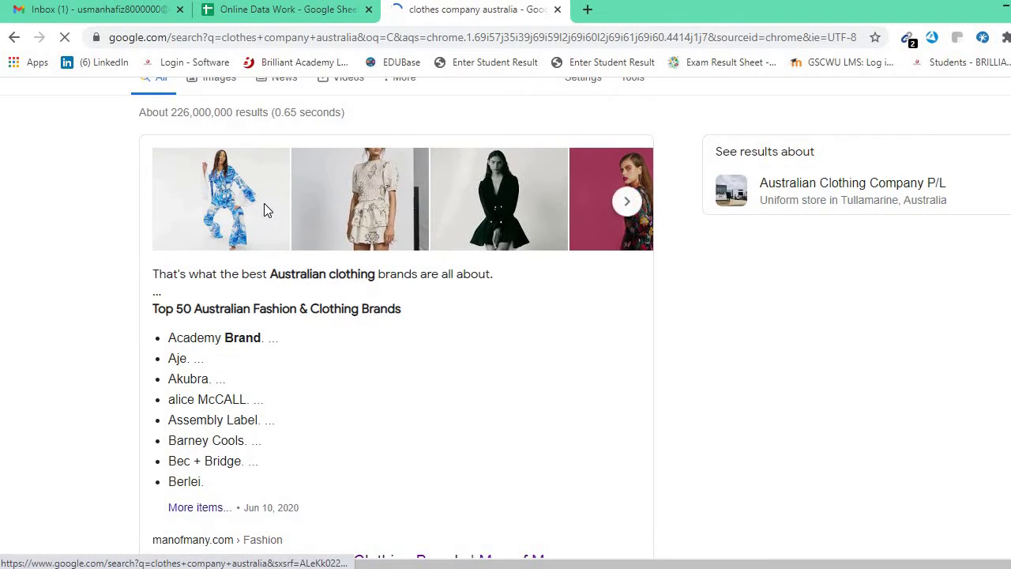
{"action": "scroll", "coordinate": [264, 208], "scroll_direction": "down", "scroll_amount": 3}
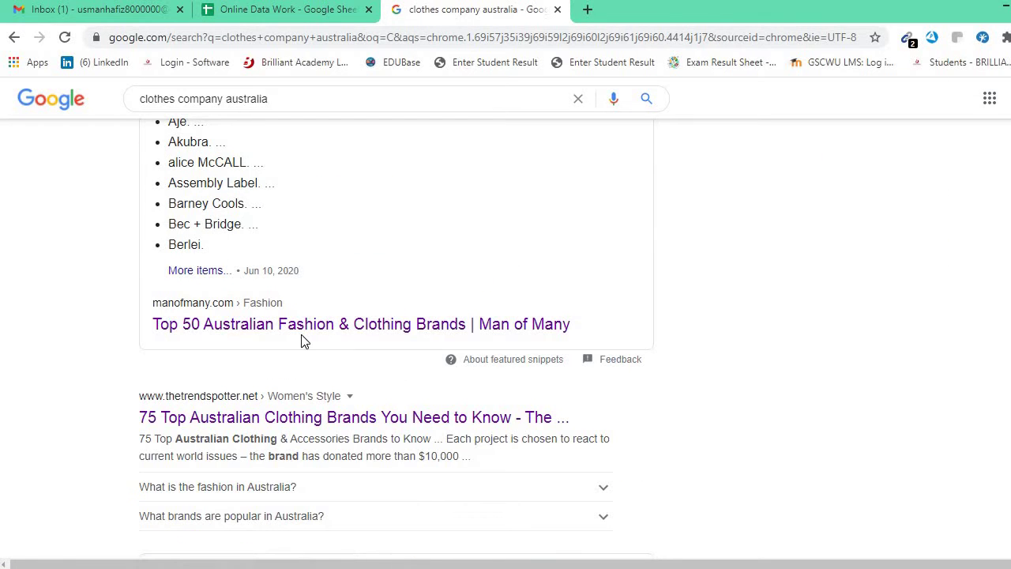
{"action": "left_click", "coordinate": [270, 332]}
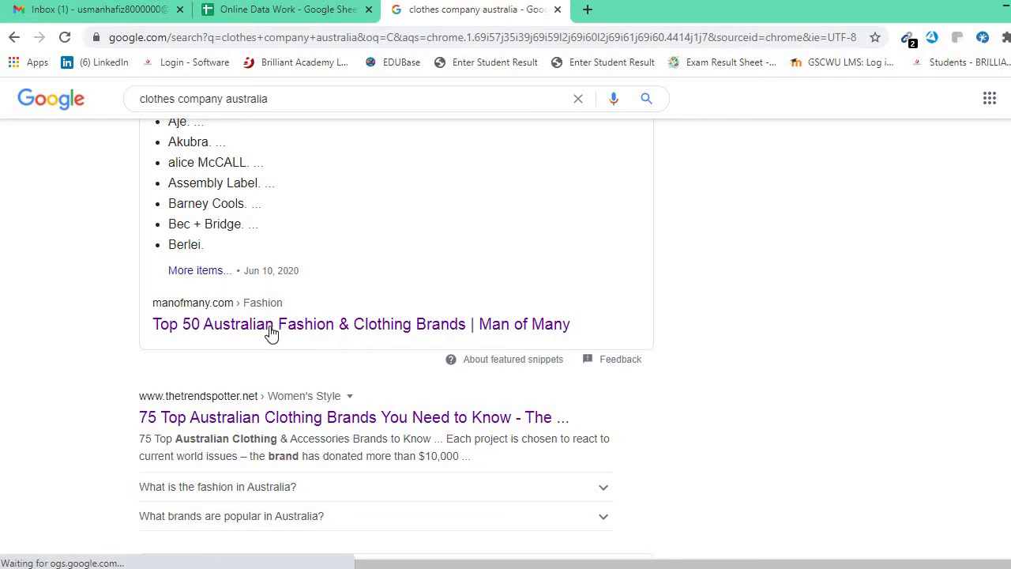
{"action": "scroll", "coordinate": [262, 374], "scroll_direction": "down", "scroll_amount": 1}
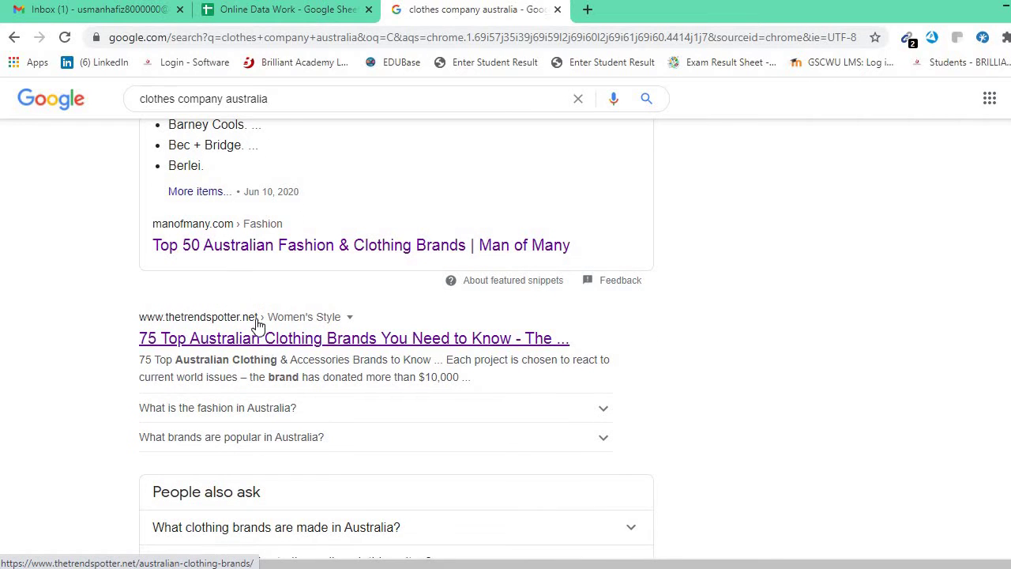
{"action": "left_click", "coordinate": [268, 345]}
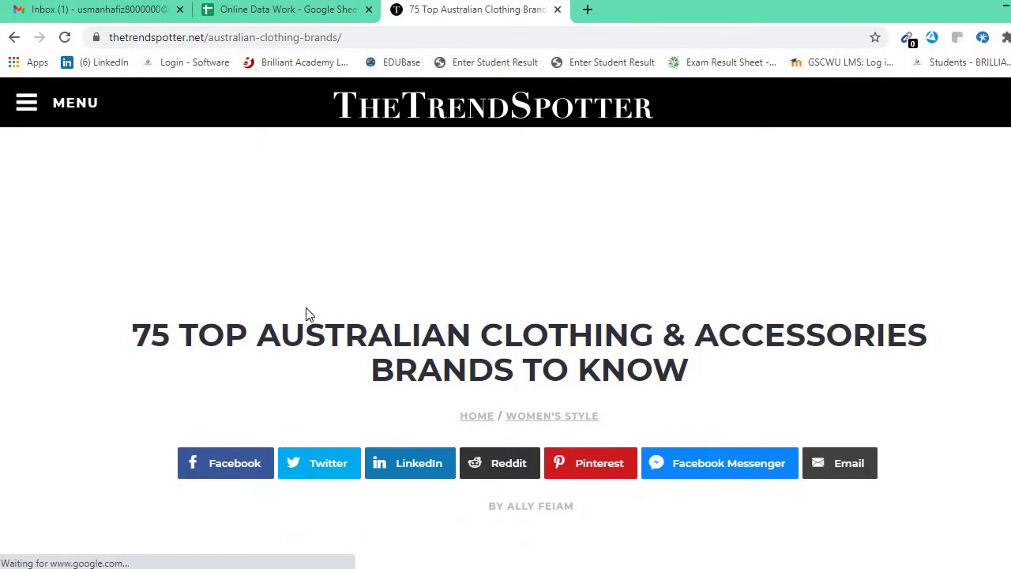
Scroll to the '1. Aje' entry and select the brand name Aje.
{"action": "scroll", "coordinate": [306, 316], "scroll_direction": "down", "scroll_amount": 3}
{"action": "scroll", "coordinate": [307, 312], "scroll_direction": "down", "scroll_amount": 7}
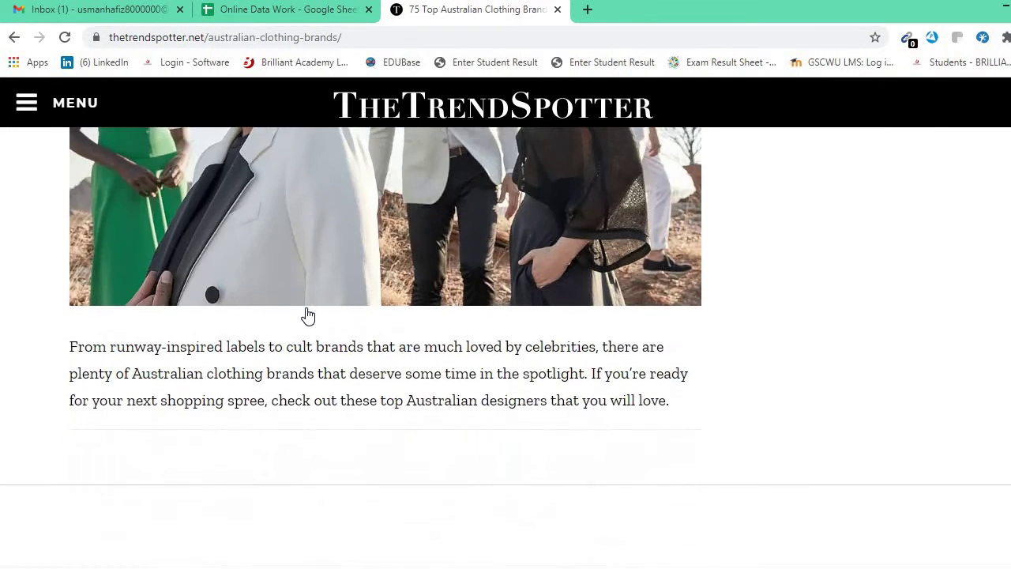
{"action": "scroll", "coordinate": [308, 315], "scroll_direction": "down", "scroll_amount": 4}
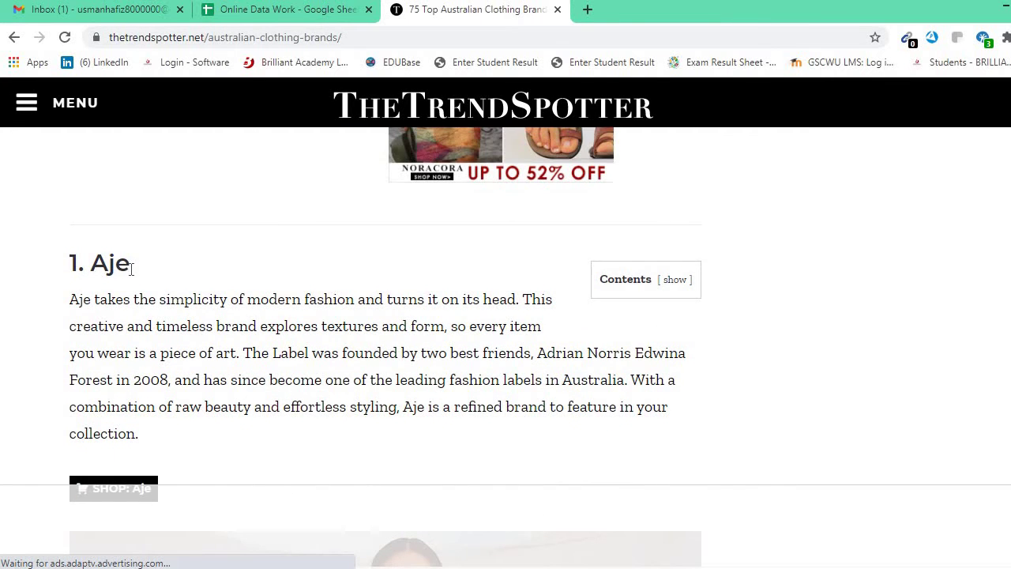
{"action": "scroll", "coordinate": [132, 268], "scroll_direction": "down", "scroll_amount": 8}
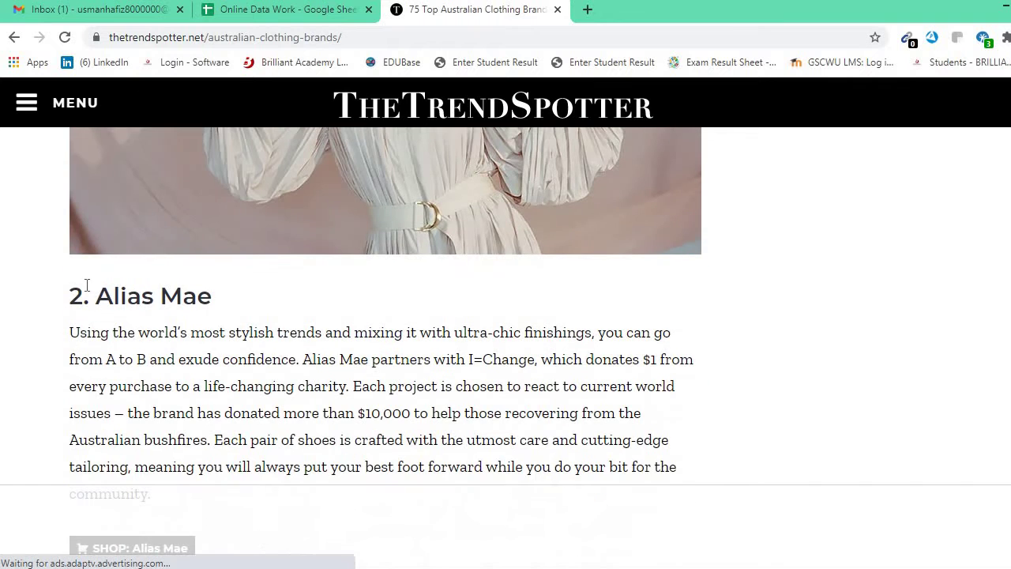
{"action": "scroll", "coordinate": [164, 300], "scroll_direction": "up", "scroll_amount": 8}
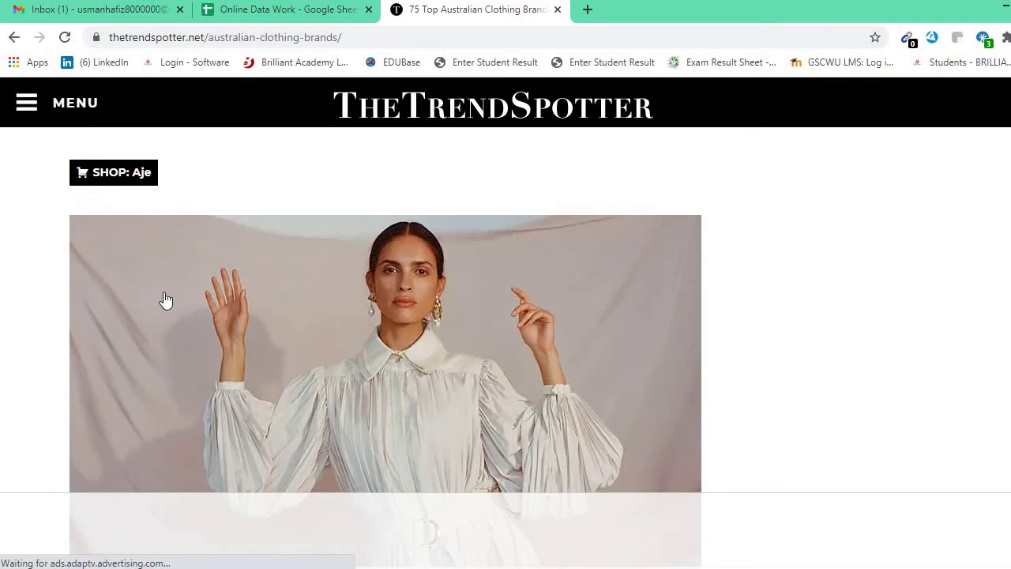
{"action": "left_click_drag", "start_coordinate": [146, 270], "coordinate": [92, 263]}
{"action": "key", "text": "ctrl+c"}
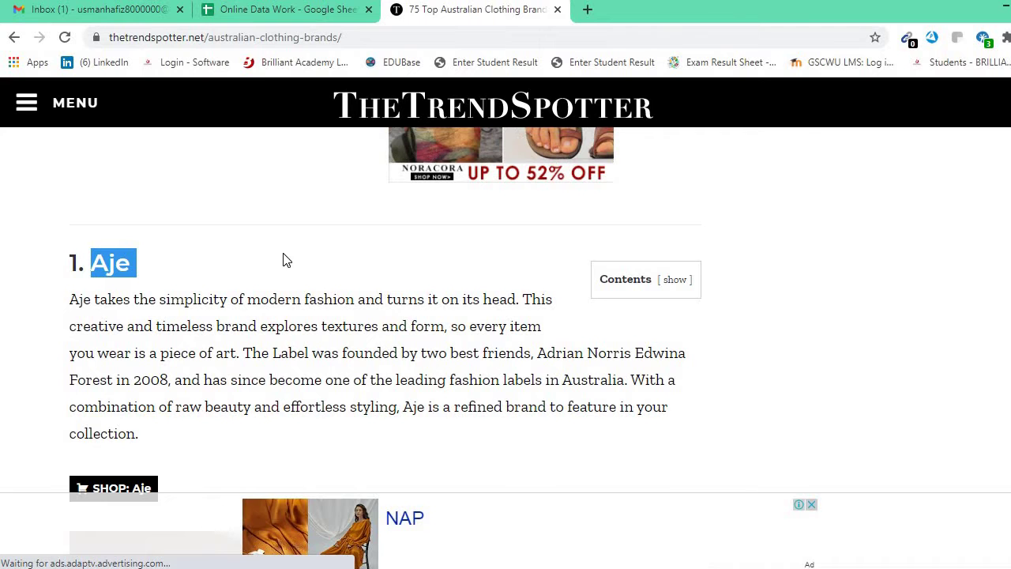
Search the web for 'aje' and open the Aje Designer Womens Clothing website.
{"action": "left_click", "coordinate": [587, 9]}
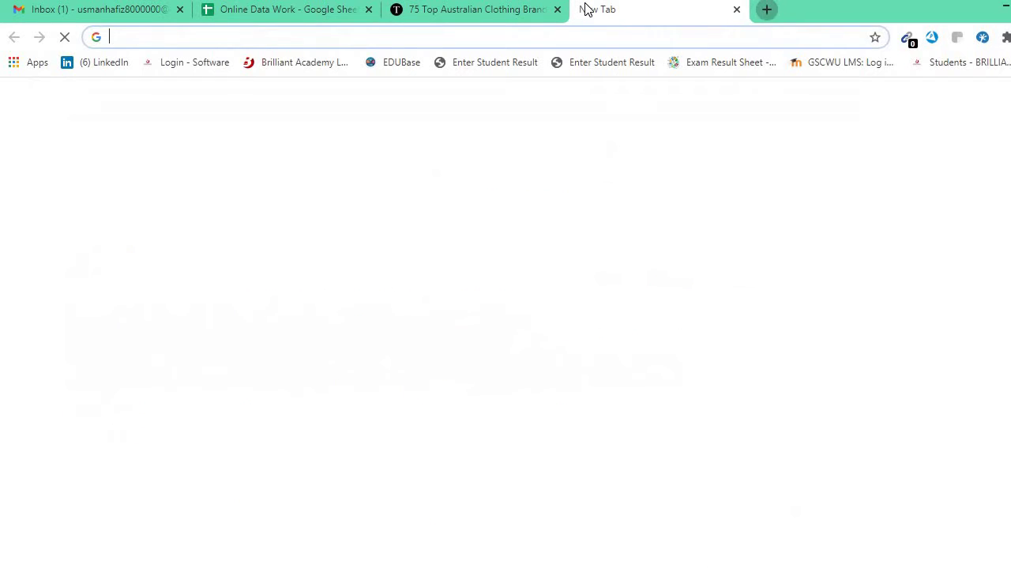
{"action": "key", "text": "ctrl+v"}
{"action": "key", "text": "Return"}
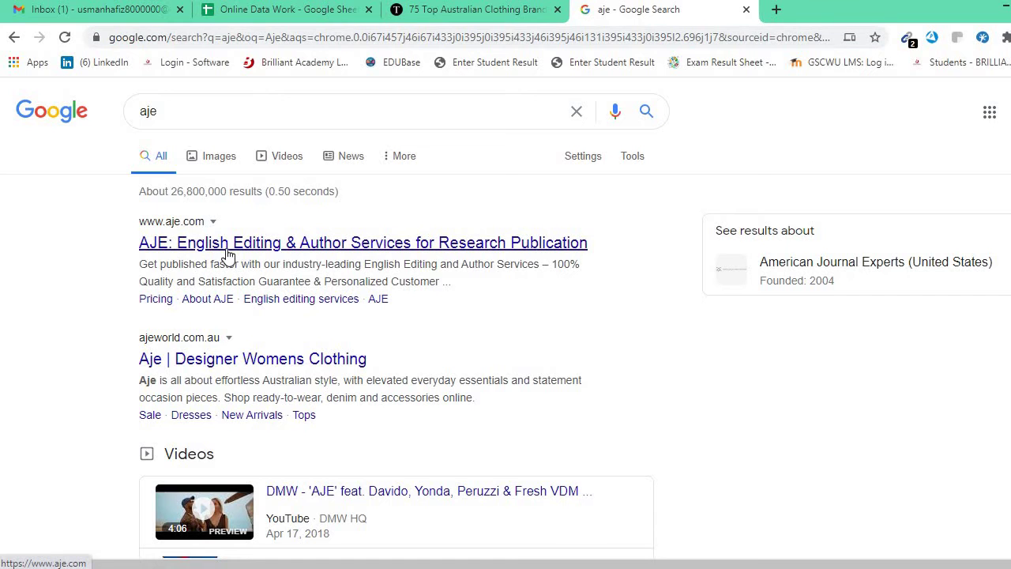
{"action": "left_click", "coordinate": [227, 254]}
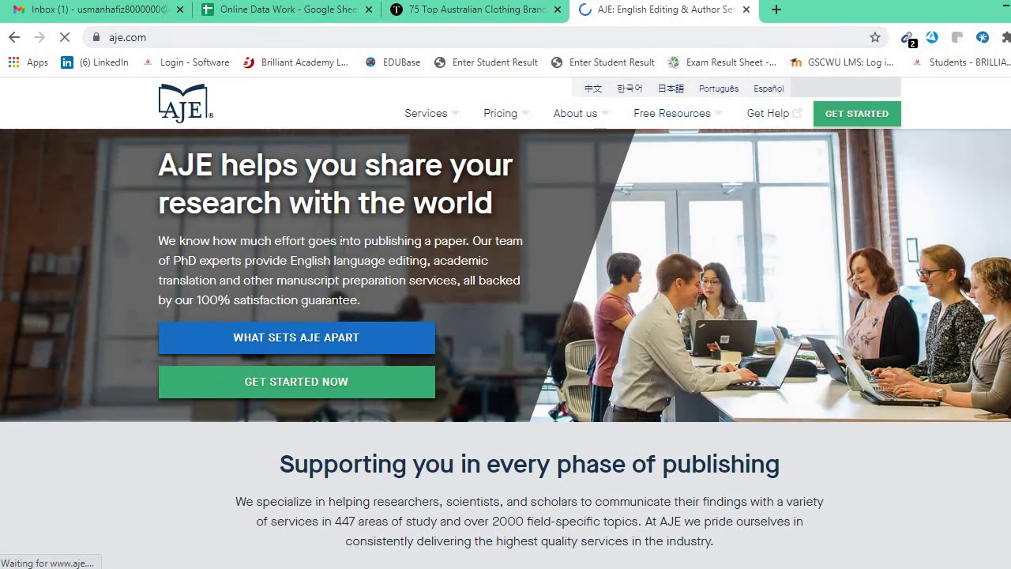
{"action": "scroll", "coordinate": [251, 194], "scroll_direction": "down", "scroll_amount": 5}
{"action": "scroll", "coordinate": [251, 194], "scroll_direction": "down", "scroll_amount": 2}
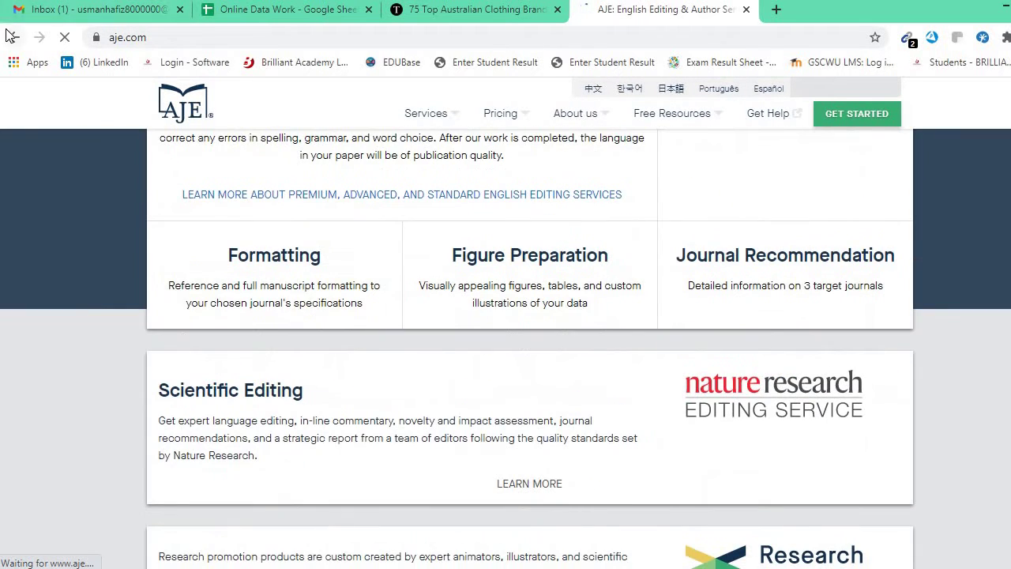
{"action": "key", "text": "alt+Left"}
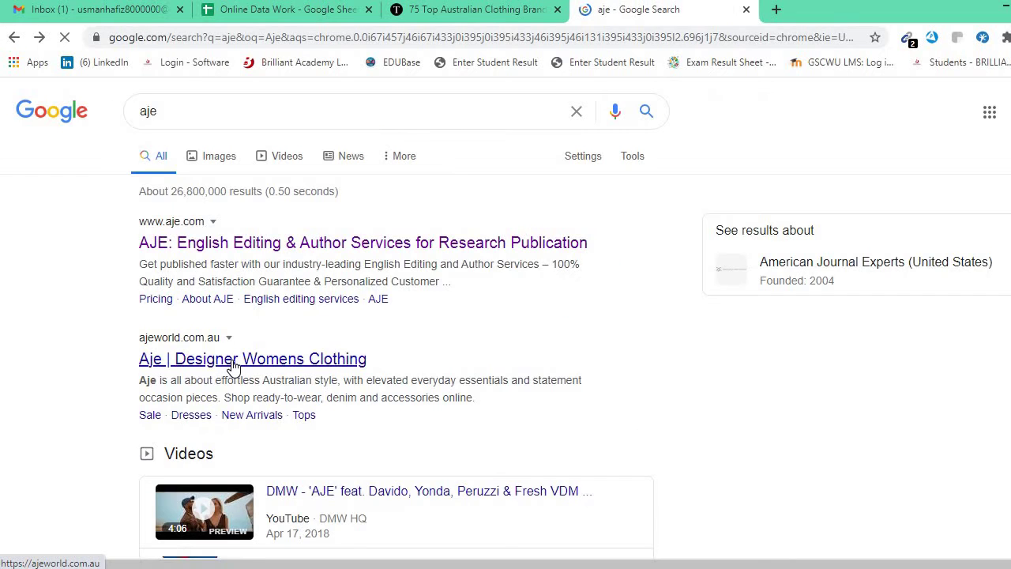
{"action": "left_click", "coordinate": [306, 453]}
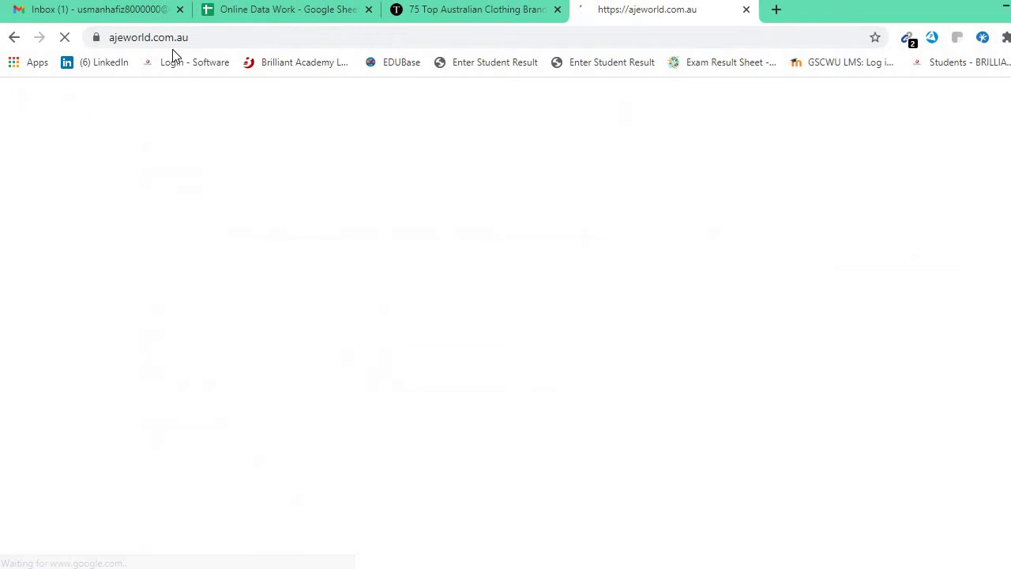
Browse the ajeworld.com.au homepage down to its footer and open the contact page.
{"action": "left_click", "coordinate": [221, 39]}
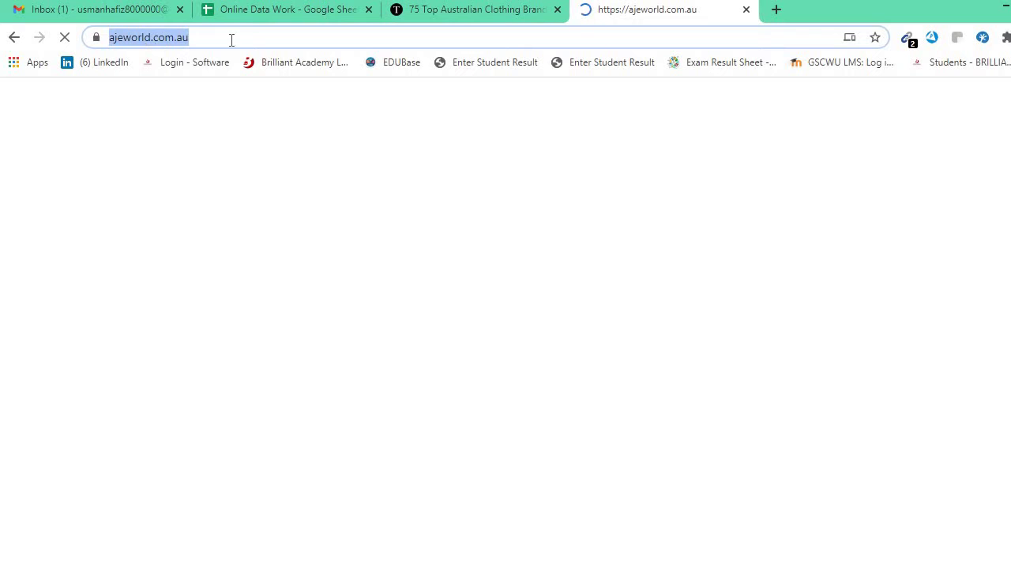
{"action": "left_click", "coordinate": [232, 39]}
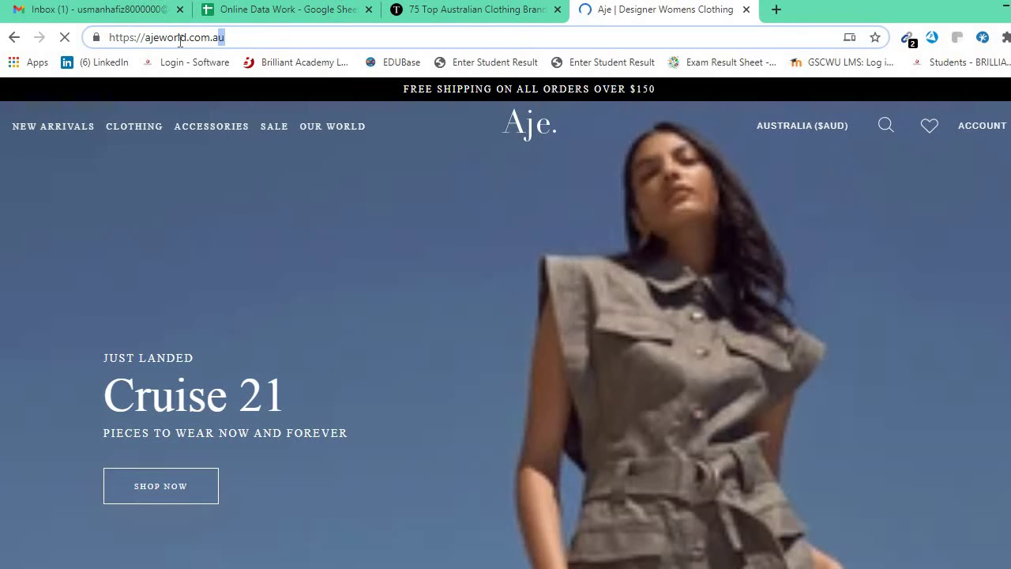
{"action": "left_click_drag", "start_coordinate": [144, 38], "coordinate": [233, 38]}
{"action": "left_click", "coordinate": [152, 40]}
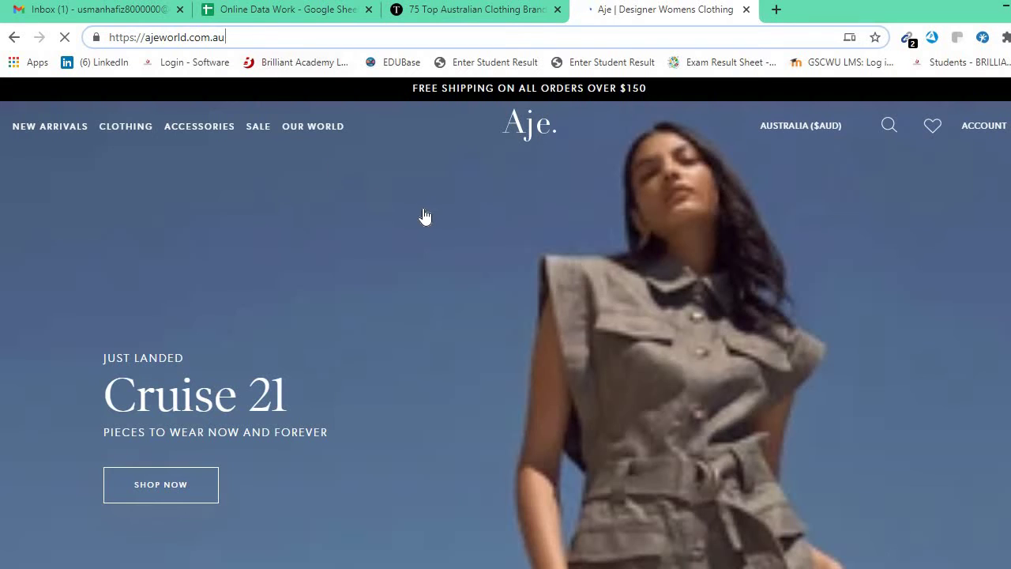
{"action": "scroll", "coordinate": [422, 217], "scroll_direction": "down", "scroll_amount": 5}
{"action": "scroll", "coordinate": [401, 294], "scroll_direction": "down", "scroll_amount": 2}
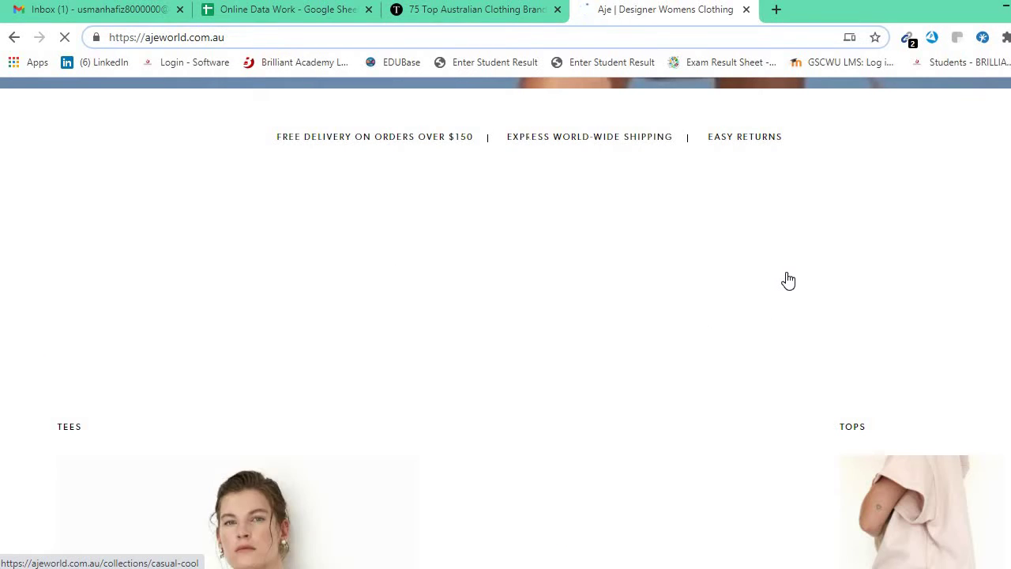
{"action": "scroll", "coordinate": [586, 315], "scroll_direction": "down", "scroll_amount": 1}
{"action": "scroll", "coordinate": [586, 316], "scroll_direction": "down", "scroll_amount": 10}
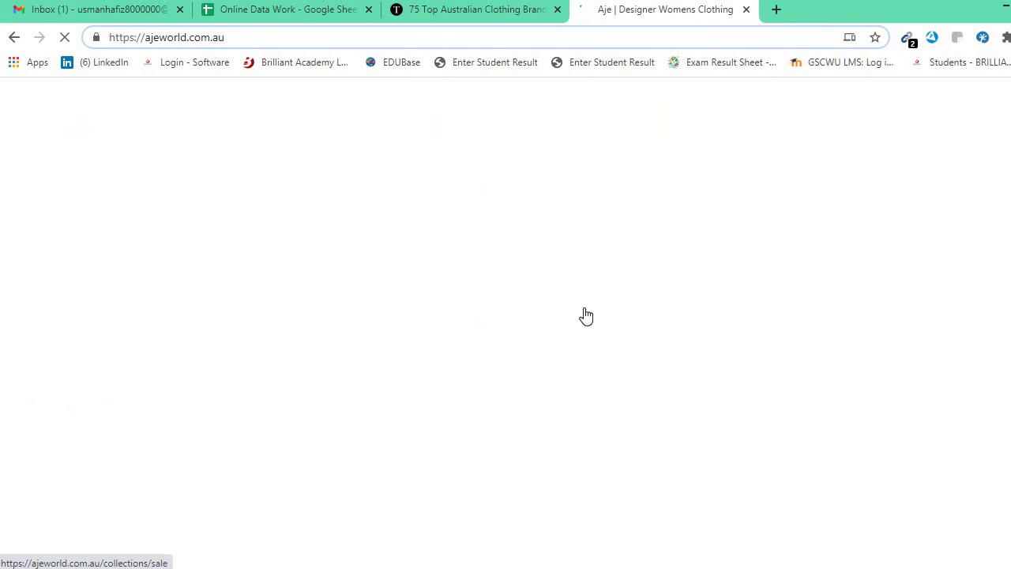
{"action": "scroll", "coordinate": [593, 309], "scroll_direction": "up", "scroll_amount": 15}
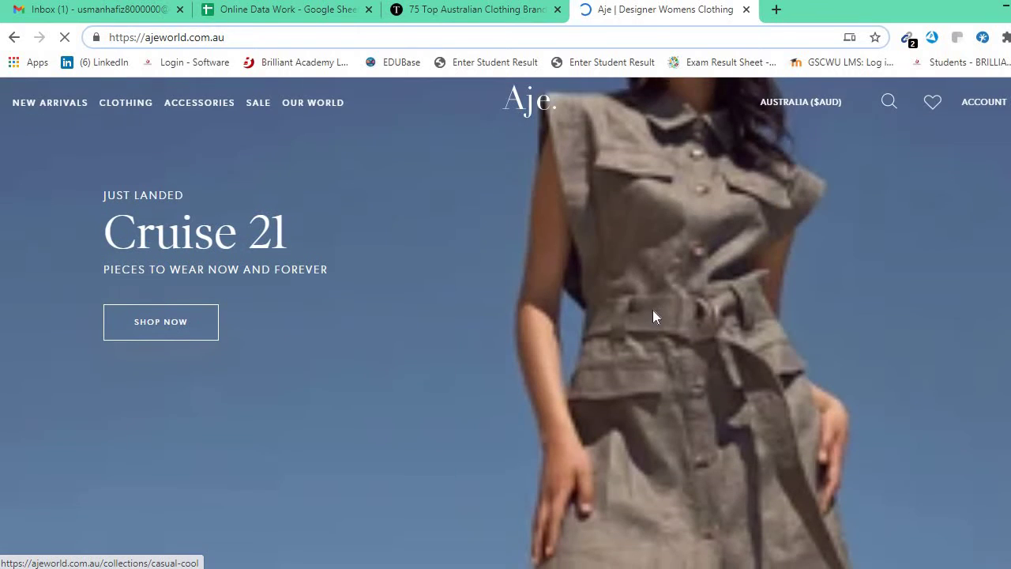
{"action": "scroll", "coordinate": [652, 315], "scroll_direction": "down", "scroll_amount": 4}
{"action": "scroll", "coordinate": [568, 332], "scroll_direction": "down", "scroll_amount": 1}
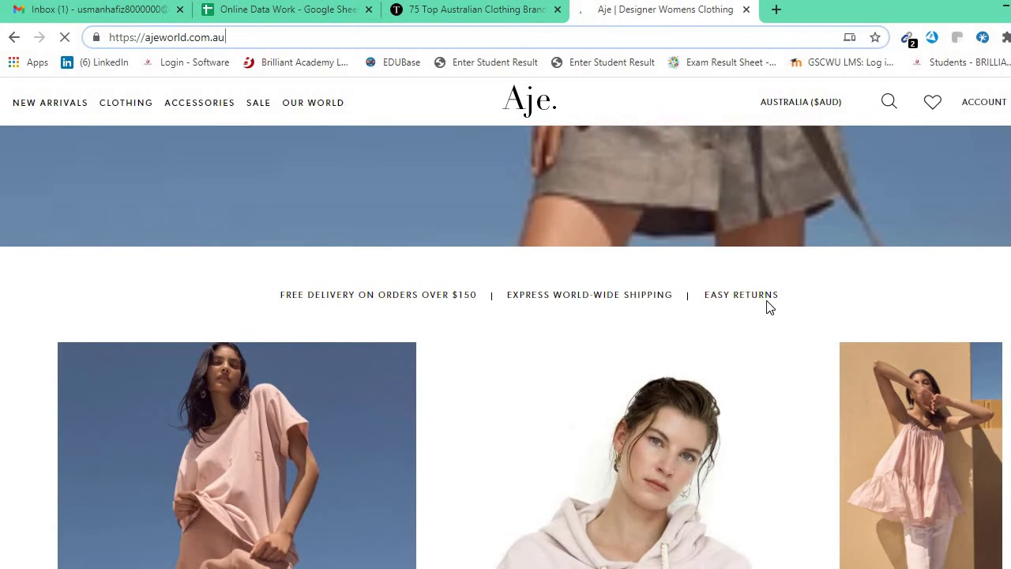
{"action": "scroll", "coordinate": [755, 295], "scroll_direction": "up", "scroll_amount": 7}
{"action": "scroll", "coordinate": [749, 295], "scroll_direction": "down", "scroll_amount": 10}
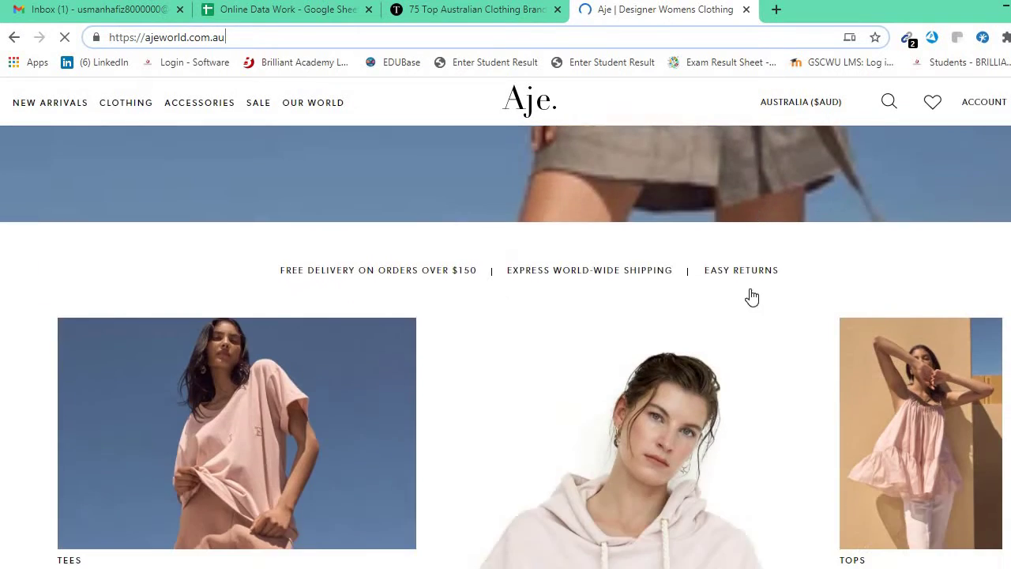
{"action": "scroll", "coordinate": [721, 309], "scroll_direction": "down", "scroll_amount": 20}
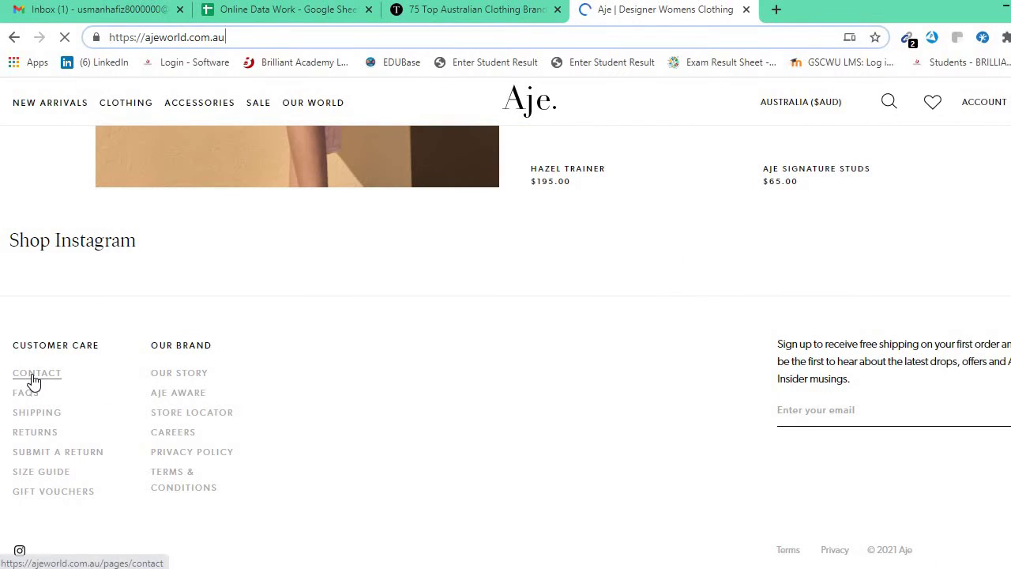
{"action": "left_click", "coordinate": [36, 381]}
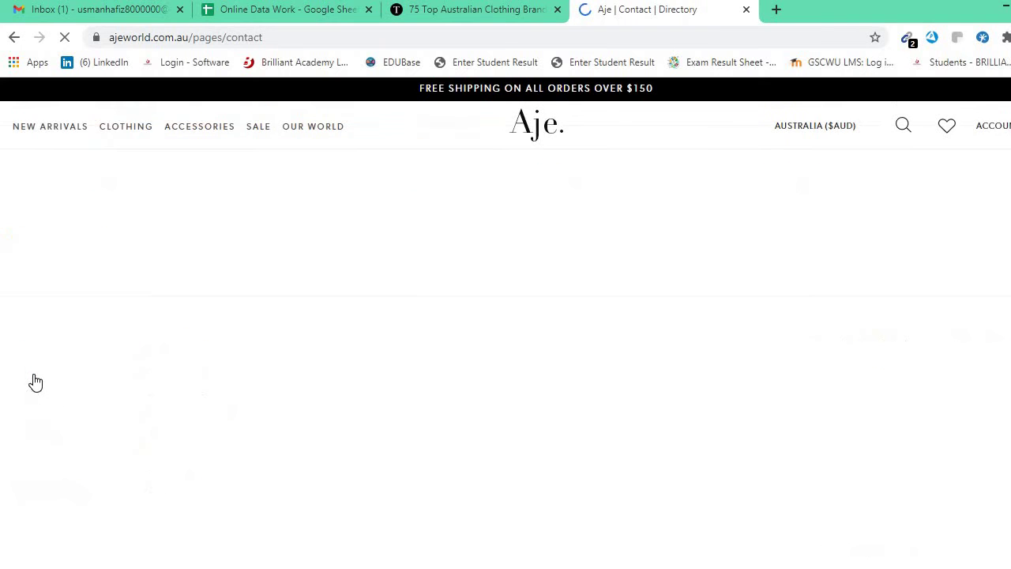
Review the Customer Service, Press and Wholesale emails, then select the site's domain in the address bar.
{"action": "scroll", "coordinate": [529, 302], "scroll_direction": "down", "scroll_amount": 1}
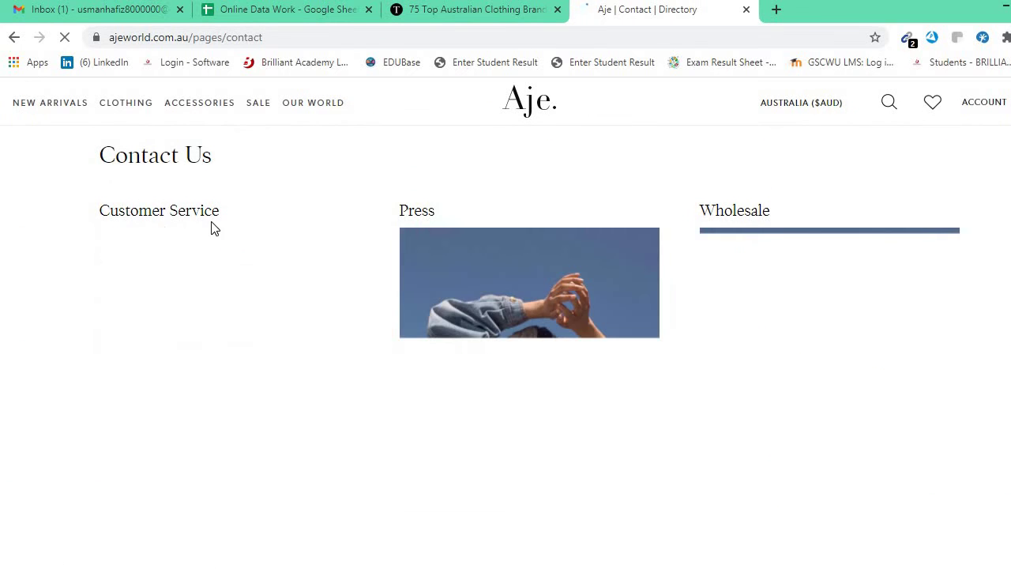
{"action": "scroll", "coordinate": [441, 292], "scroll_direction": "down", "scroll_amount": 5}
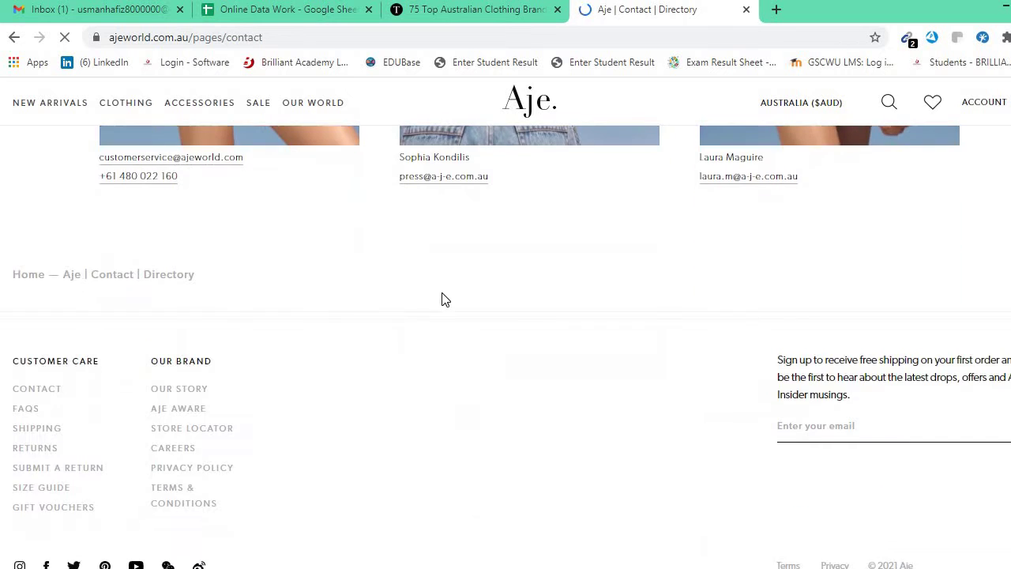
{"action": "scroll", "coordinate": [379, 291], "scroll_direction": "up", "scroll_amount": 1}
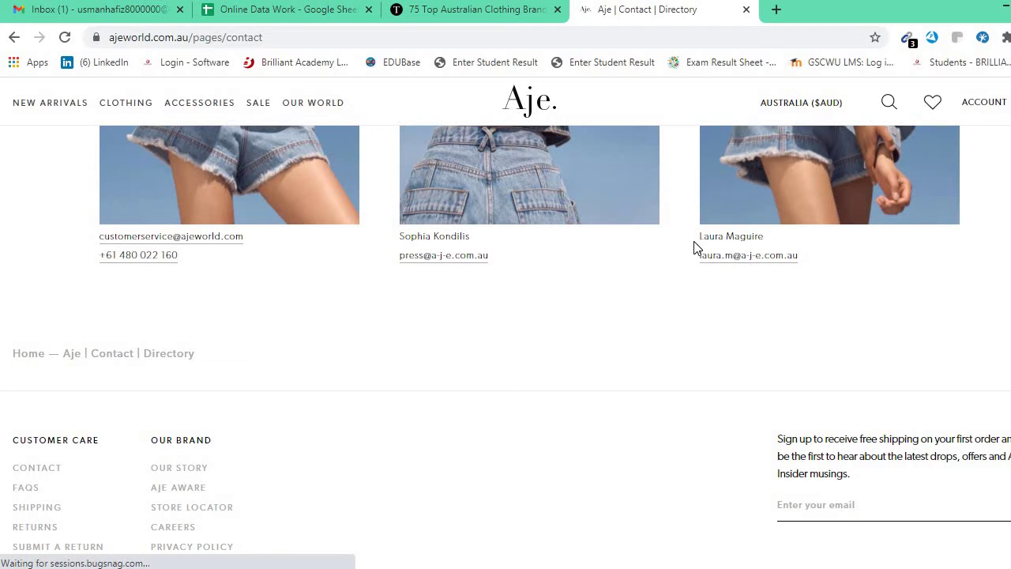
{"action": "scroll", "coordinate": [218, 353], "scroll_direction": "down", "scroll_amount": 1}
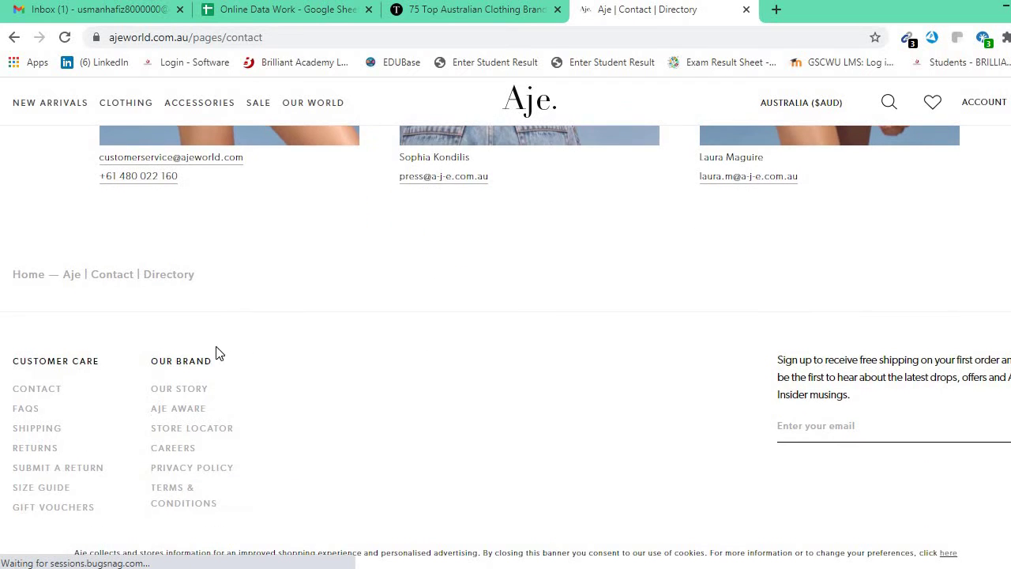
{"action": "scroll", "coordinate": [222, 332], "scroll_direction": "up", "scroll_amount": 1}
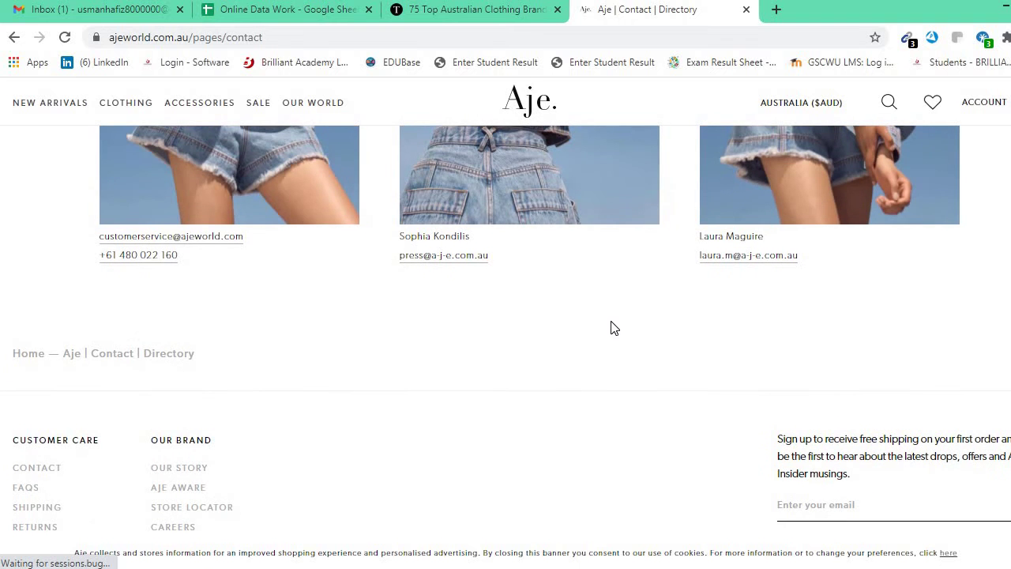
{"action": "scroll", "coordinate": [615, 328], "scroll_direction": "up", "scroll_amount": 5}
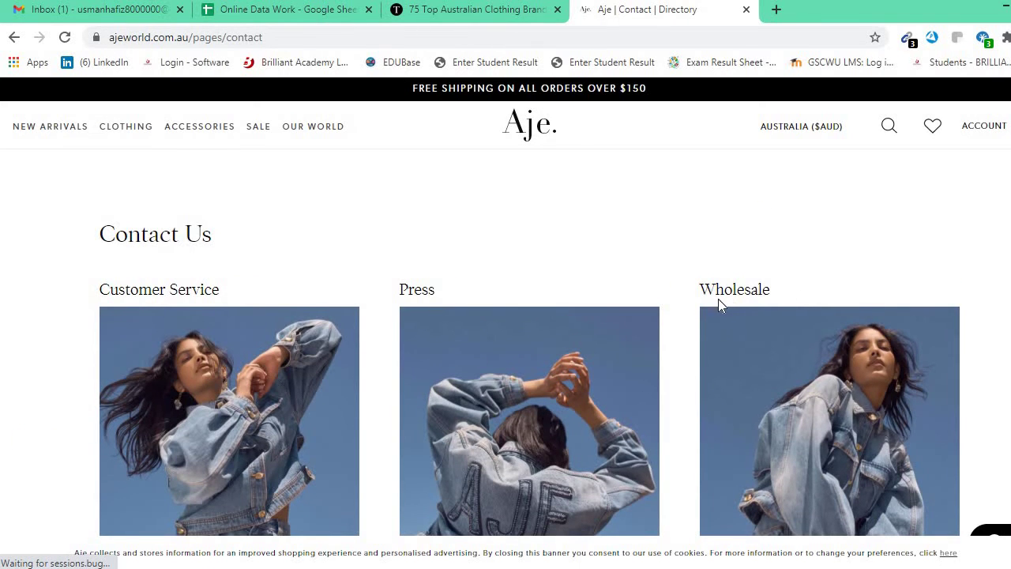
{"action": "scroll", "coordinate": [718, 299], "scroll_direction": "down", "scroll_amount": 4}
{"action": "scroll", "coordinate": [455, 348], "scroll_direction": "up", "scroll_amount": 2}
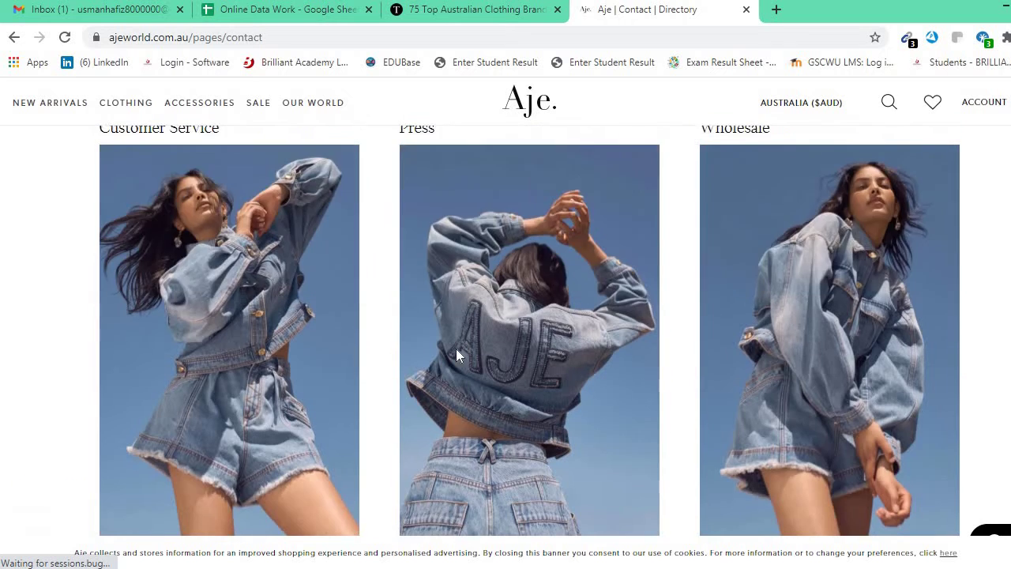
{"action": "scroll", "coordinate": [449, 354], "scroll_direction": "down", "scroll_amount": 3}
{"action": "left_click_drag", "start_coordinate": [484, 294], "coordinate": [530, 299]}
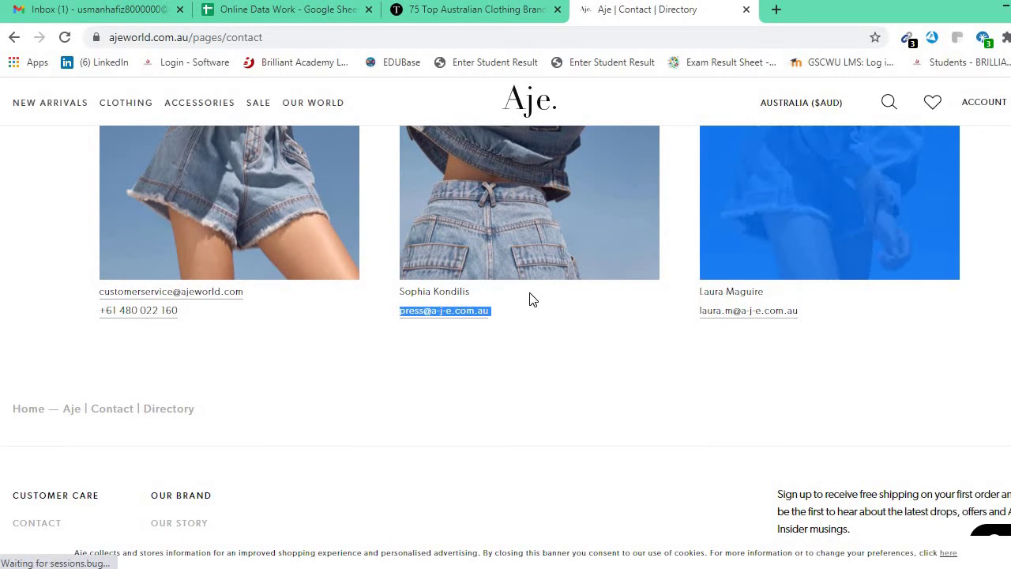
{"action": "left_click", "coordinate": [507, 347]}
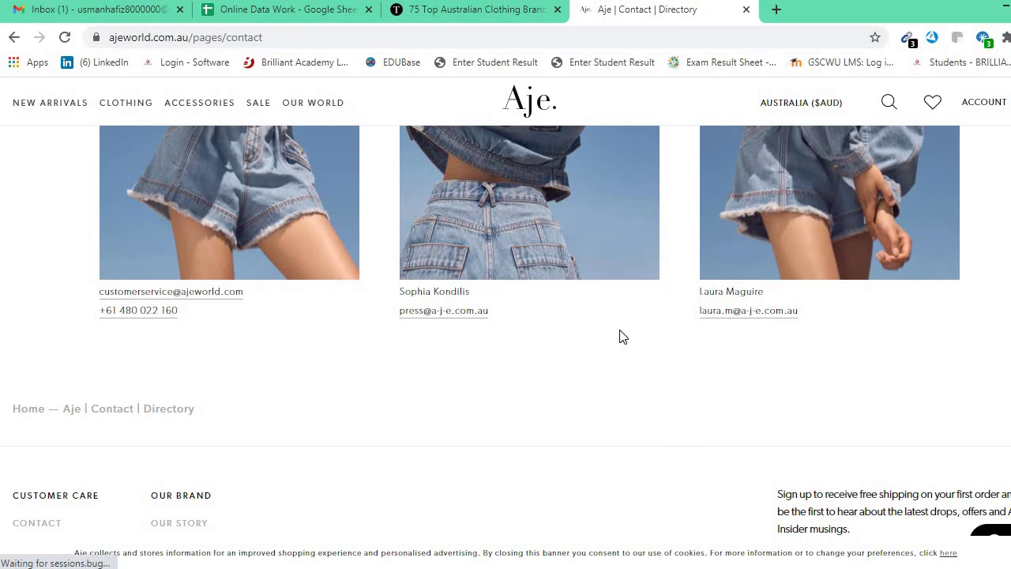
{"action": "scroll", "coordinate": [673, 389], "scroll_direction": "up", "scroll_amount": 5}
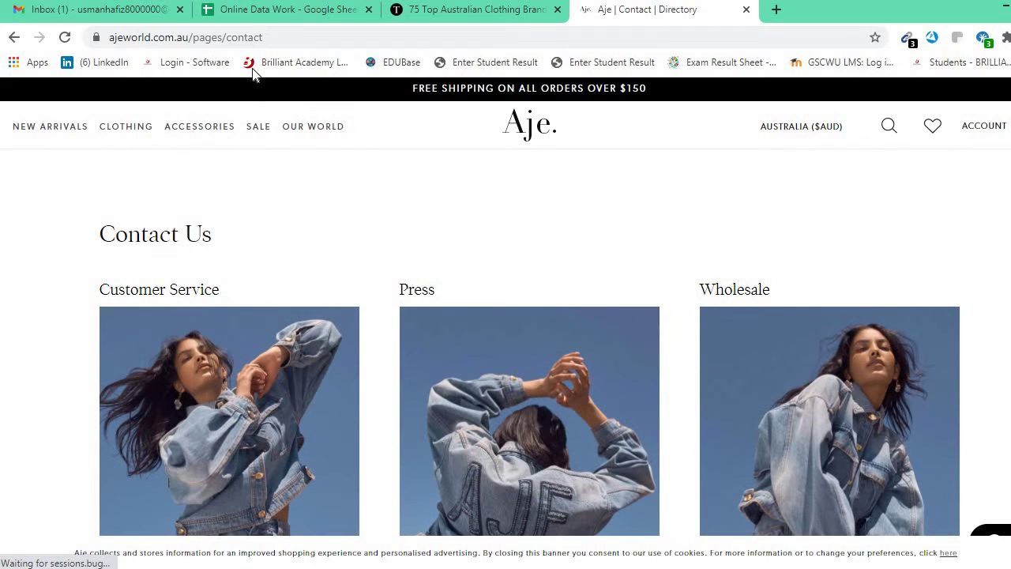
{"action": "double_click", "coordinate": [297, 36]}
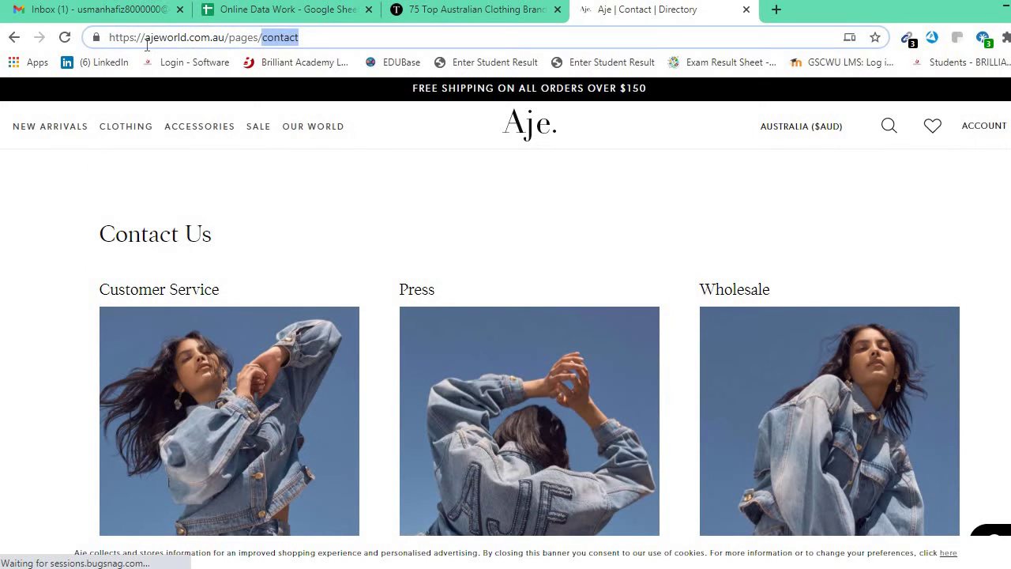
{"action": "left_click_drag", "start_coordinate": [146, 44], "coordinate": [226, 38]}
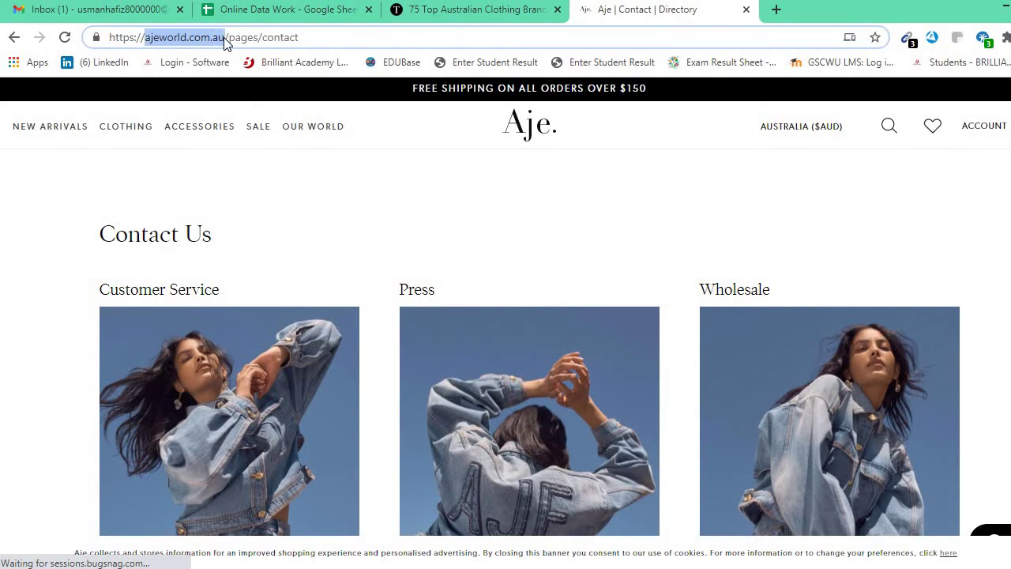
Search Google for 'ajeworld.com.au linkedin' and open Aje's au.linkedin.com company page.
{"action": "left_click", "coordinate": [777, 11]}
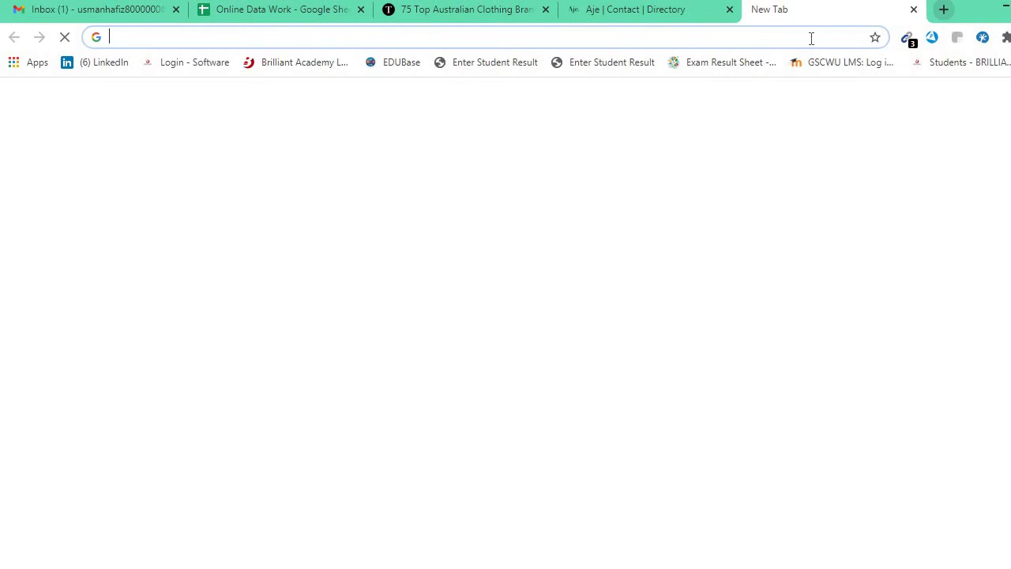
{"action": "type", "text": "ajeworld.com.au"}
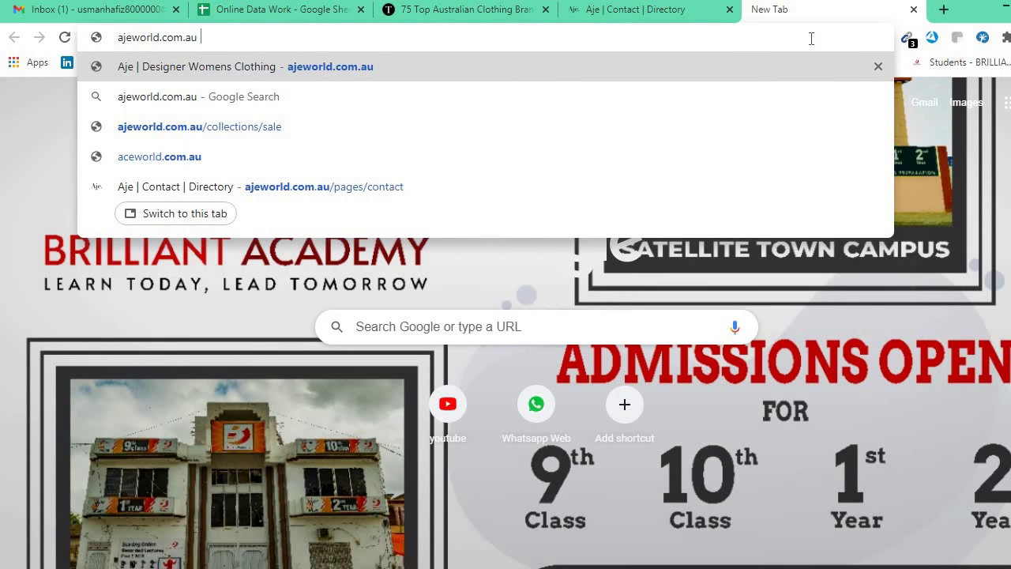
{"action": "type", "text": "lin"}
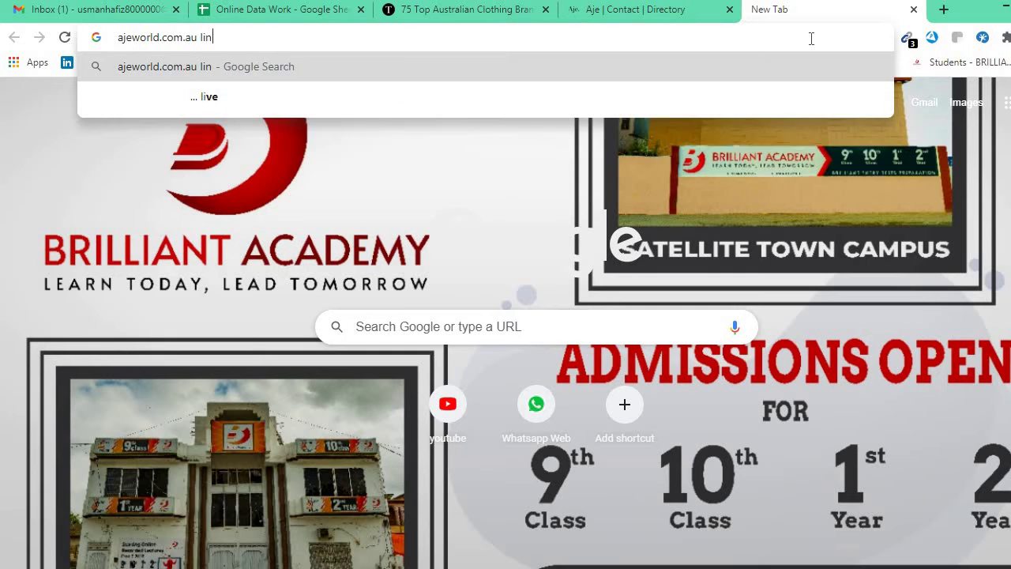
{"action": "type", "text": "kedin"}
{"action": "key", "text": "Return"}
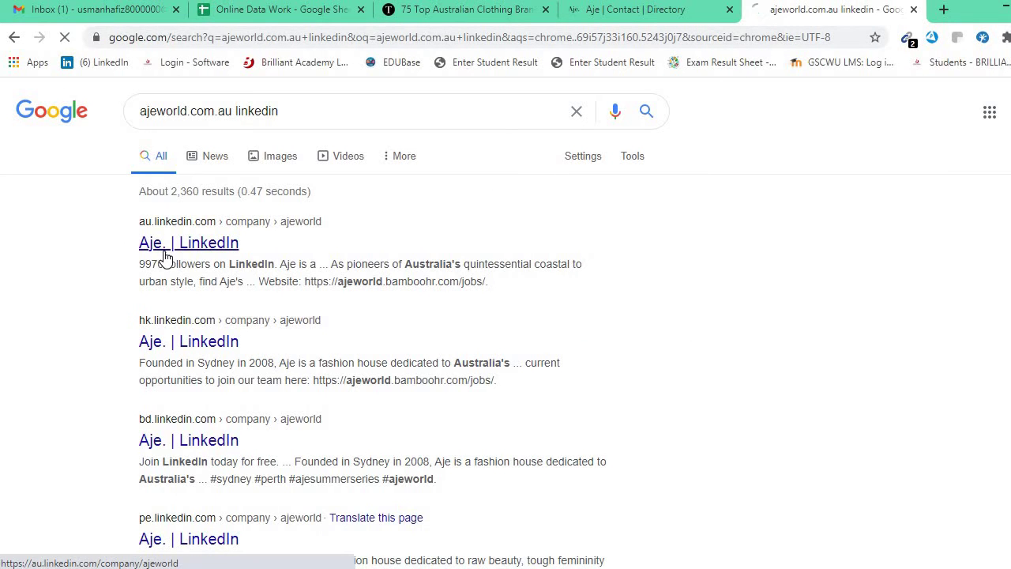
{"action": "left_click", "coordinate": [166, 257]}
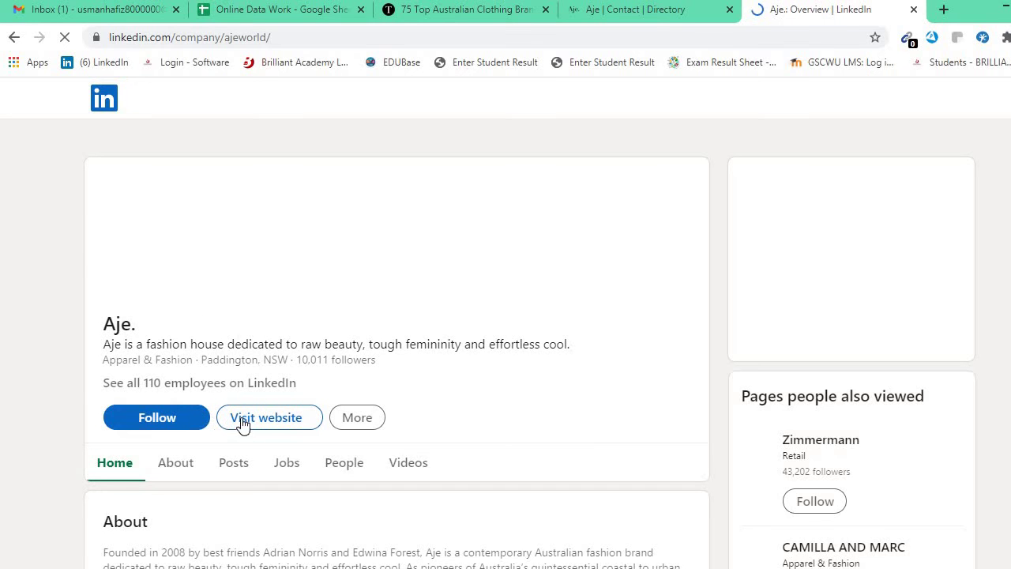
Scroll through Aje's LinkedIn page to review its description, follower count and About section.
{"action": "scroll", "coordinate": [185, 391], "scroll_direction": "down", "scroll_amount": 1}
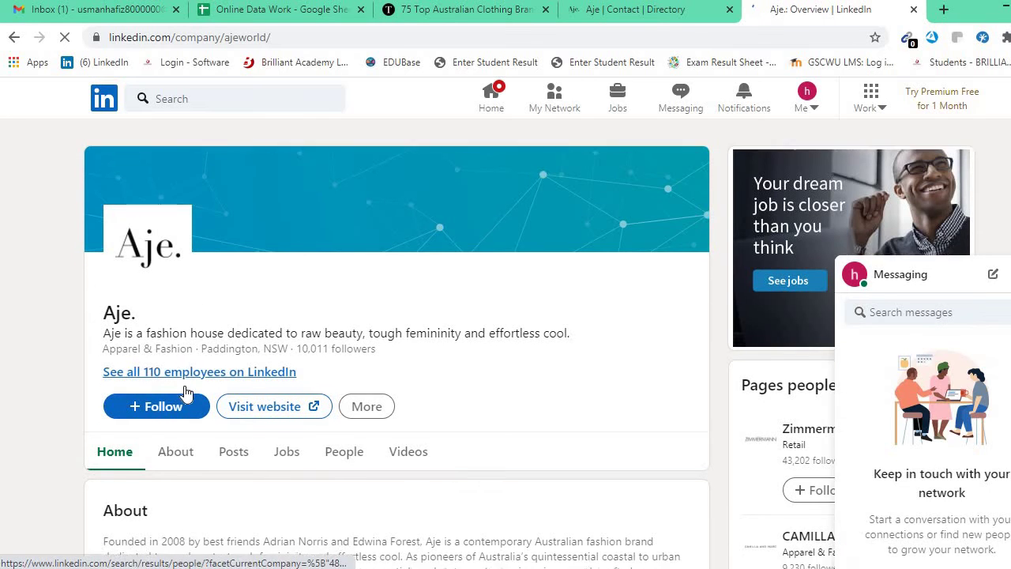
{"action": "scroll", "coordinate": [394, 380], "scroll_direction": "down", "scroll_amount": 1}
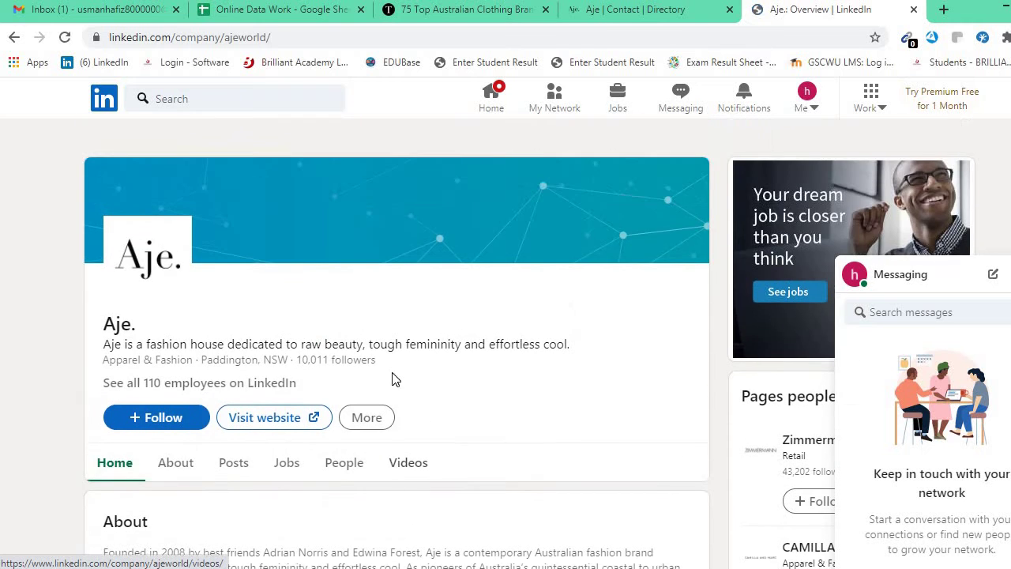
{"action": "scroll", "coordinate": [260, 361], "scroll_direction": "down", "scroll_amount": 3}
{"action": "scroll", "coordinate": [252, 363], "scroll_direction": "up", "scroll_amount": 2}
{"action": "scroll", "coordinate": [253, 363], "scroll_direction": "up", "scroll_amount": 1}
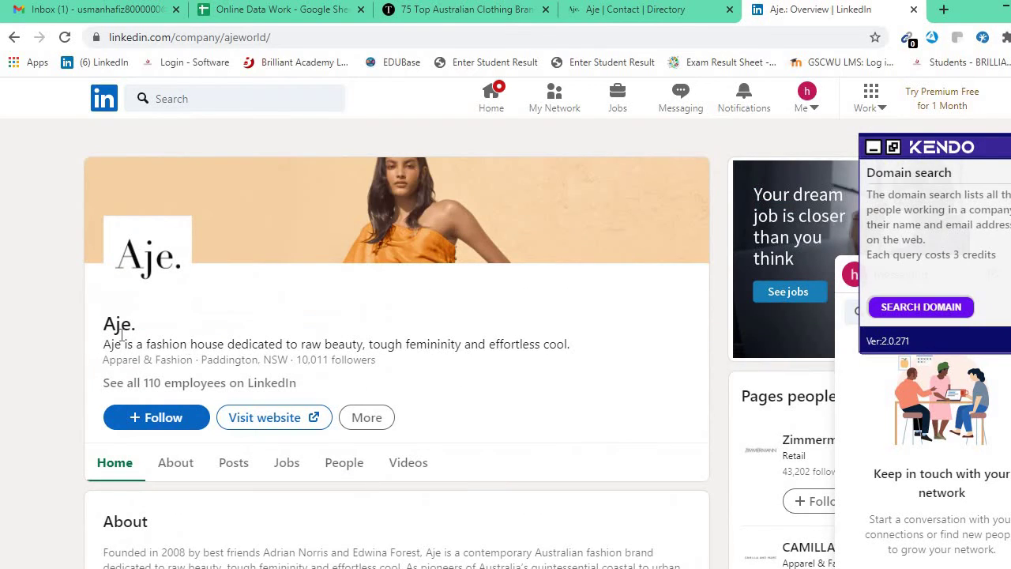
{"action": "scroll", "coordinate": [166, 356], "scroll_direction": "down", "scroll_amount": 5}
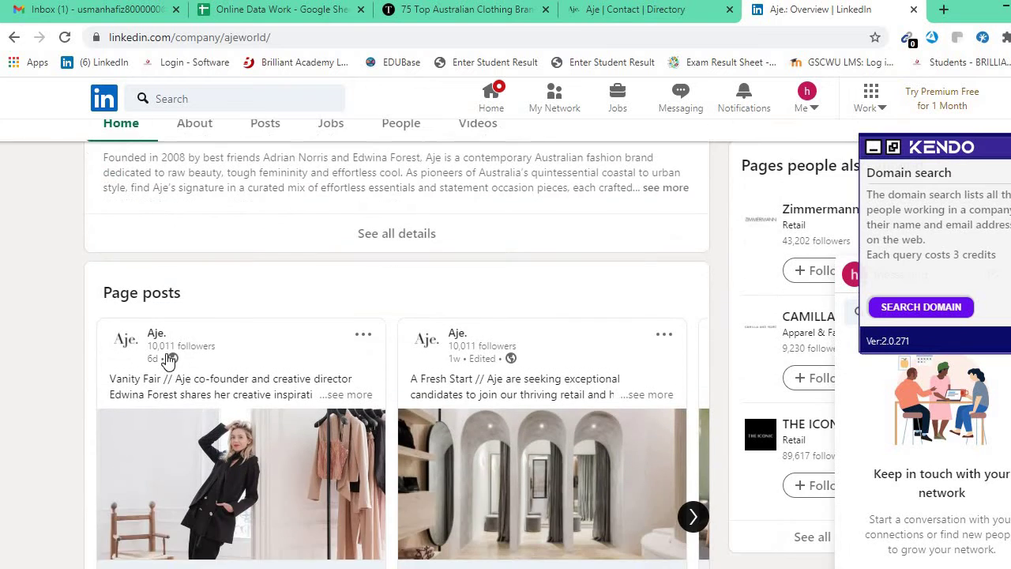
{"action": "scroll", "coordinate": [167, 360], "scroll_direction": "down", "scroll_amount": 4}
{"action": "scroll", "coordinate": [167, 355], "scroll_direction": "up", "scroll_amount": 5}
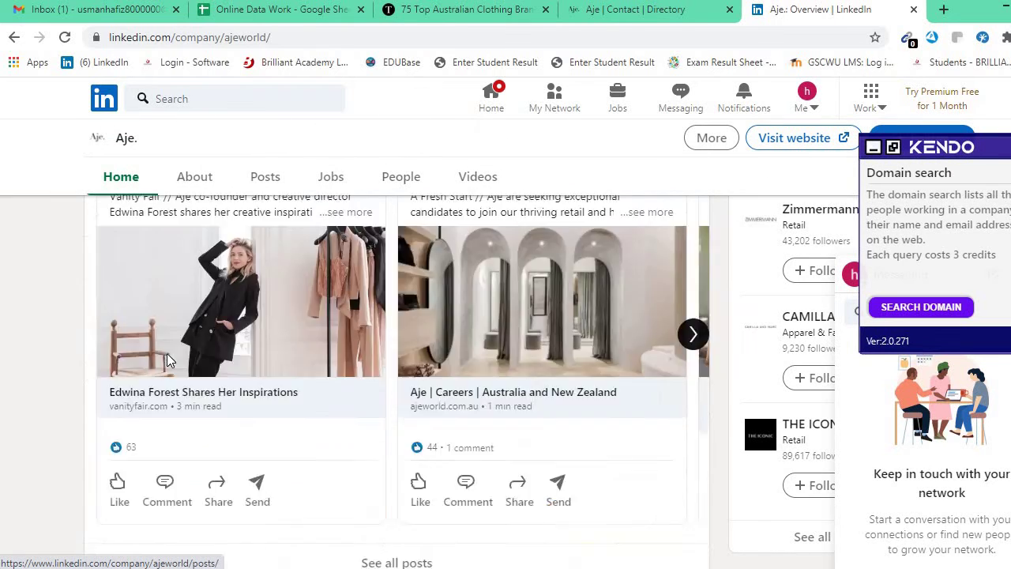
{"action": "scroll", "coordinate": [166, 347], "scroll_direction": "up", "scroll_amount": 4}
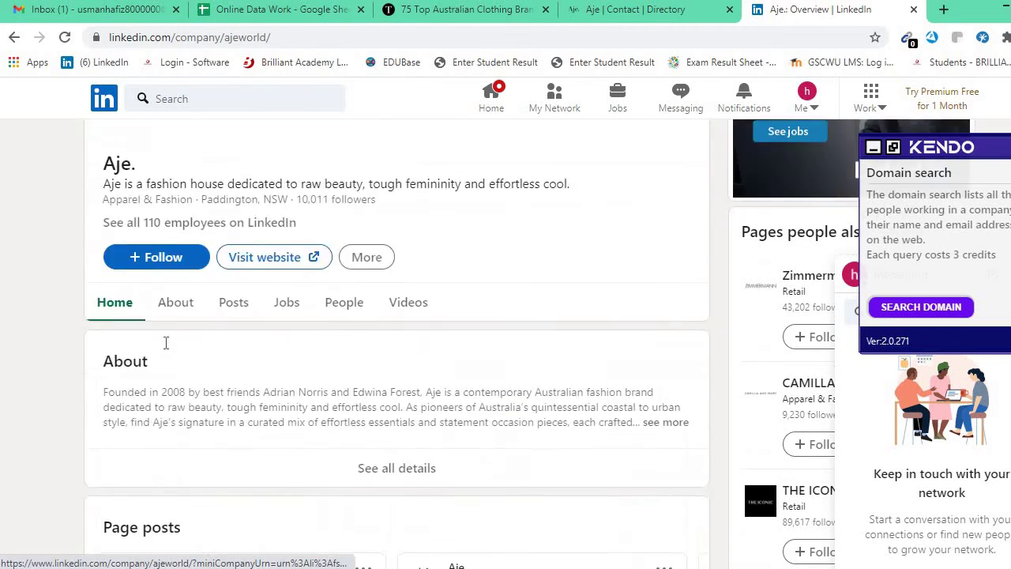
Open Aje's own website from its LinkedIn company page.
{"action": "left_click", "coordinate": [282, 331]}
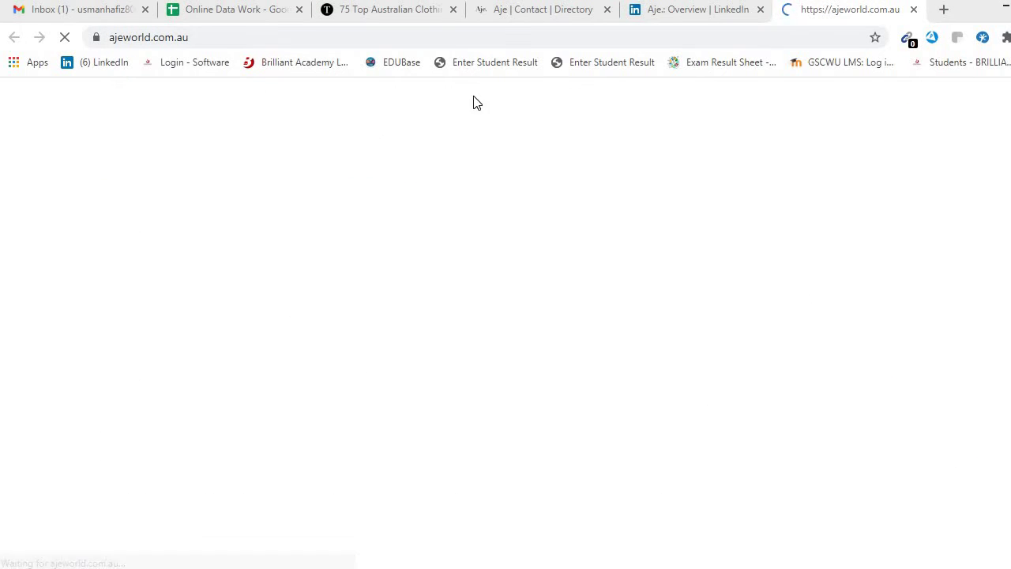
{"action": "left_click", "coordinate": [684, 8]}
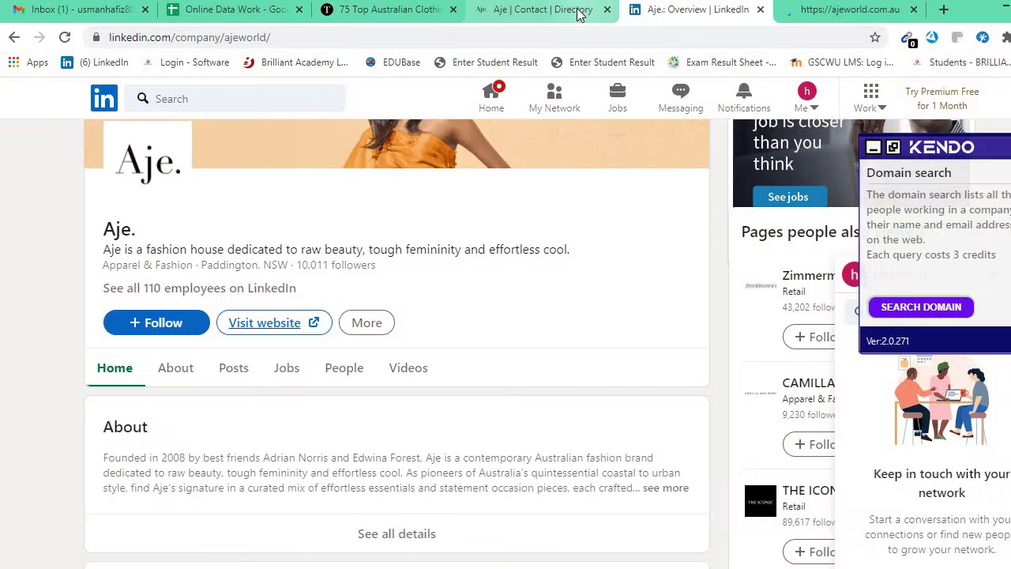
{"action": "left_click", "coordinate": [588, 11]}
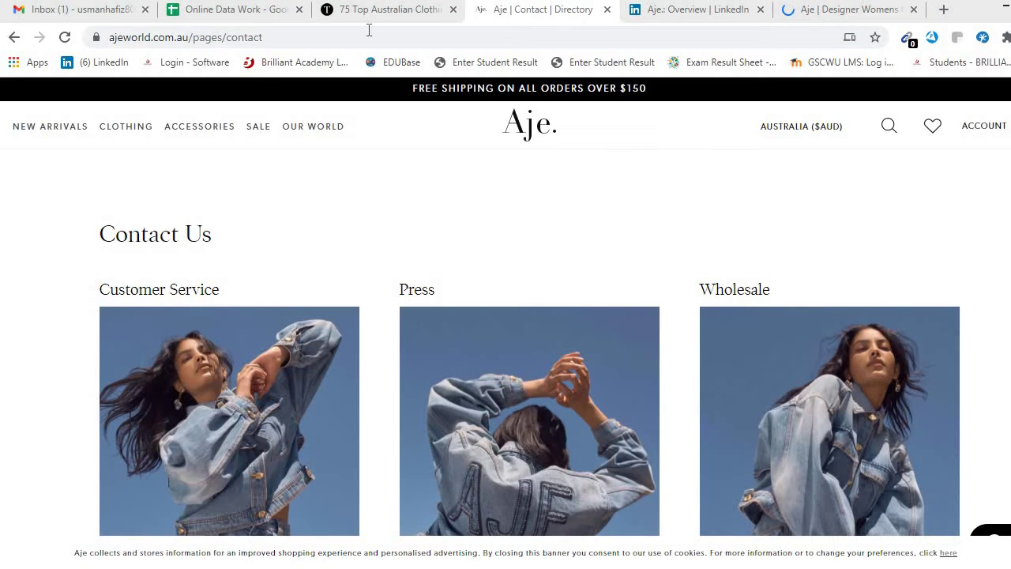
Select the domain in the Aje Contact page's address bar, then go to Gmail.
{"action": "left_click", "coordinate": [268, 36]}
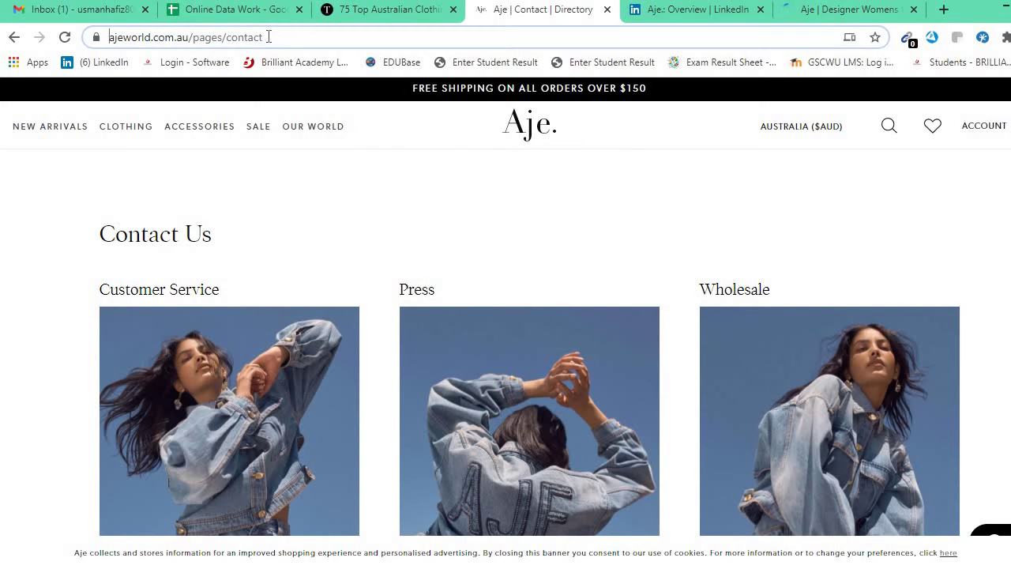
{"action": "left_click_drag", "start_coordinate": [145, 37], "coordinate": [150, 44]}
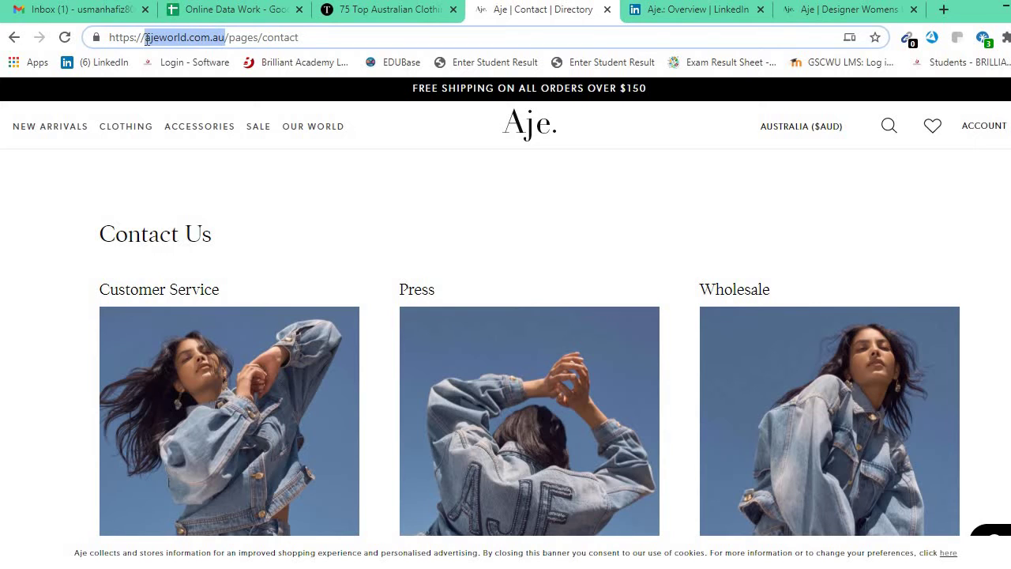
{"action": "left_click", "coordinate": [115, 16]}
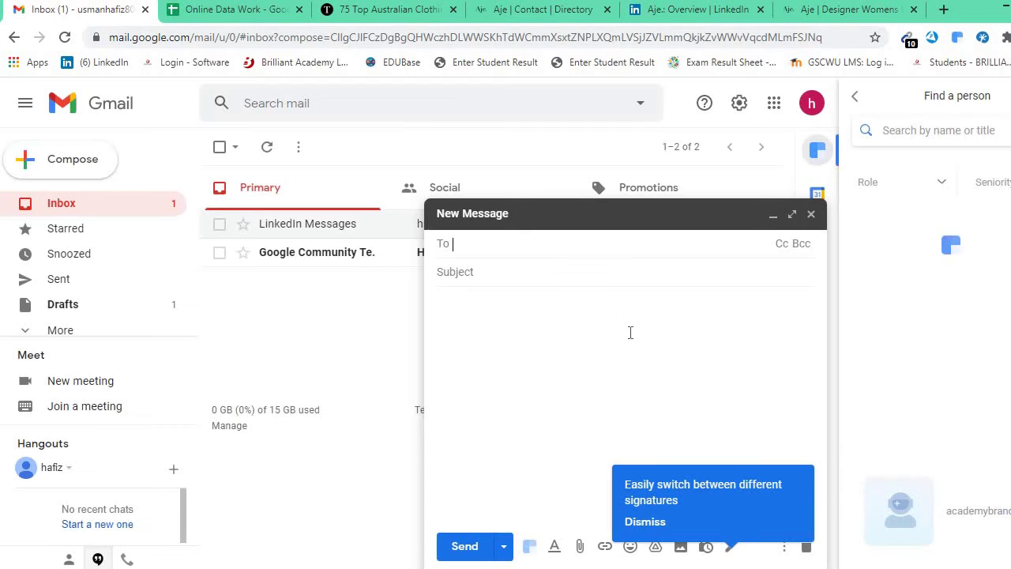
Look up people at the company ajeworld.com.au in Gmail's Find a person panel.
{"action": "left_click", "coordinate": [855, 98]}
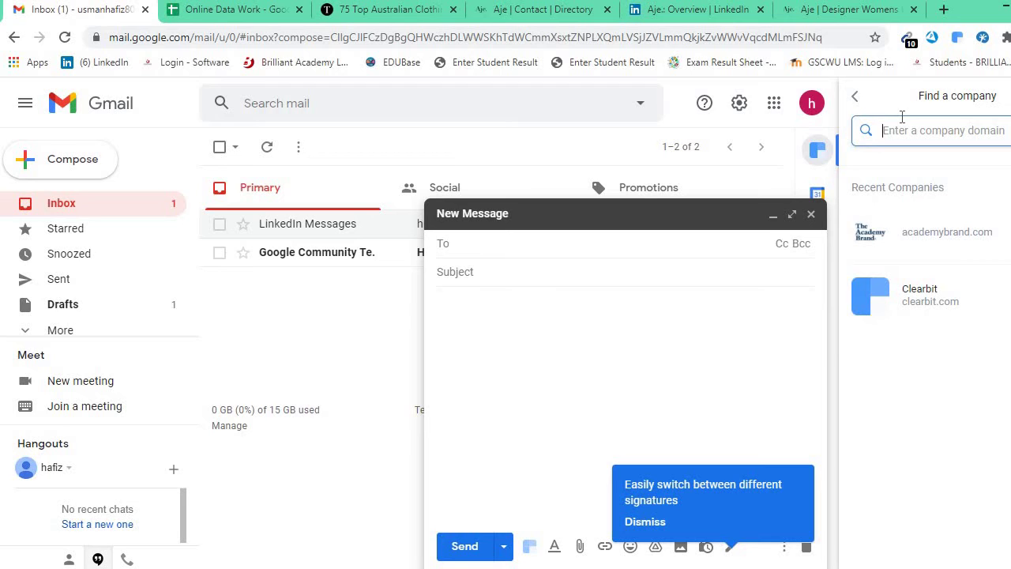
{"action": "type", "text": "ajeworld.com.au"}
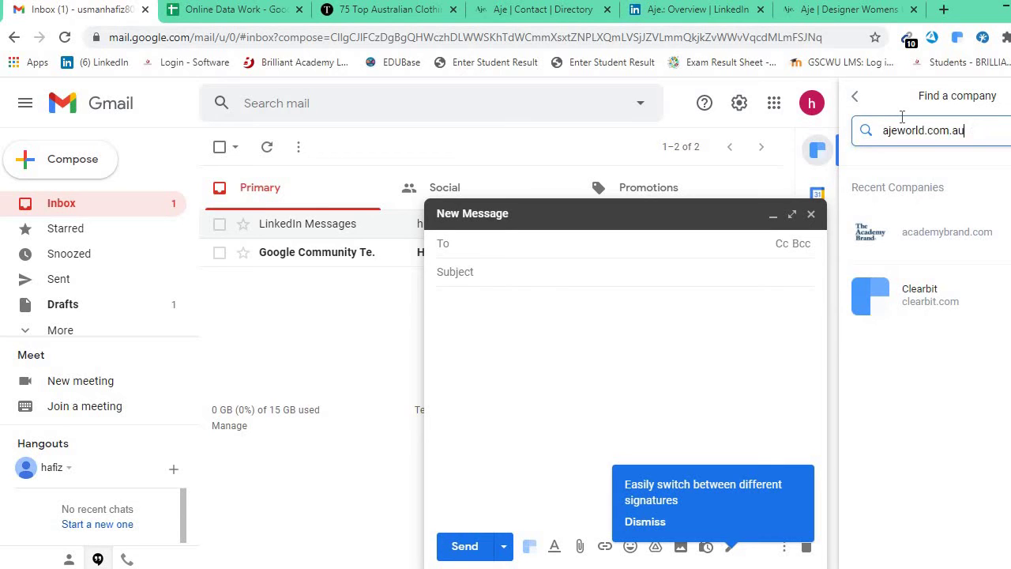
{"action": "key", "text": "Return"}
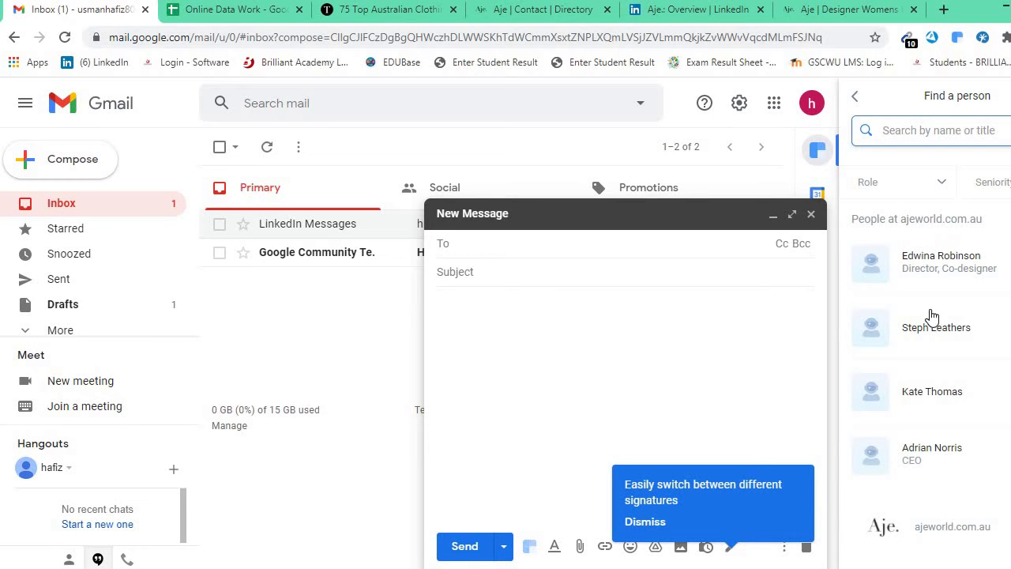
{"action": "scroll", "coordinate": [916, 288], "scroll_direction": "down", "scroll_amount": 1}
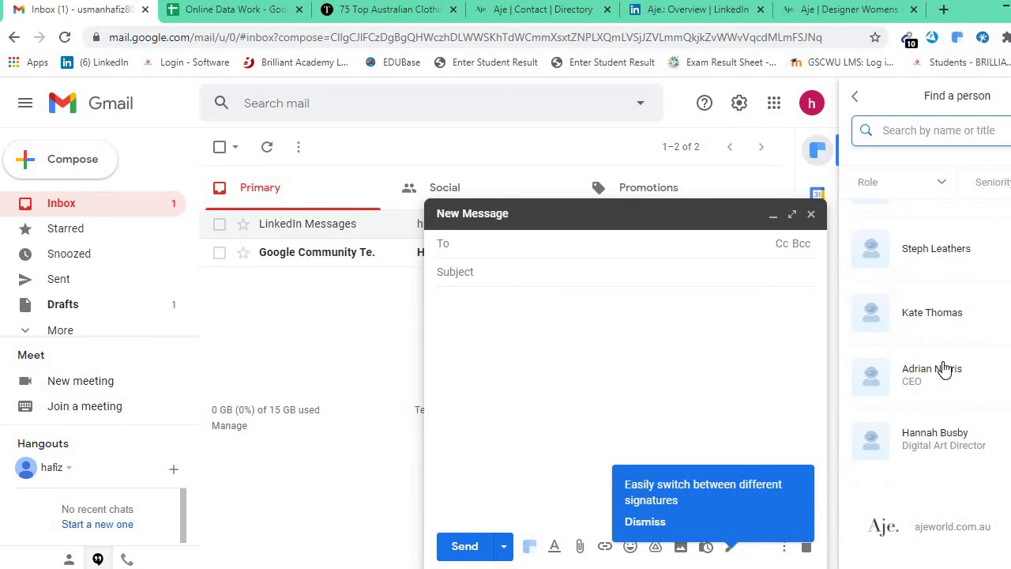
{"action": "scroll", "coordinate": [936, 360], "scroll_direction": "down", "scroll_amount": 1}
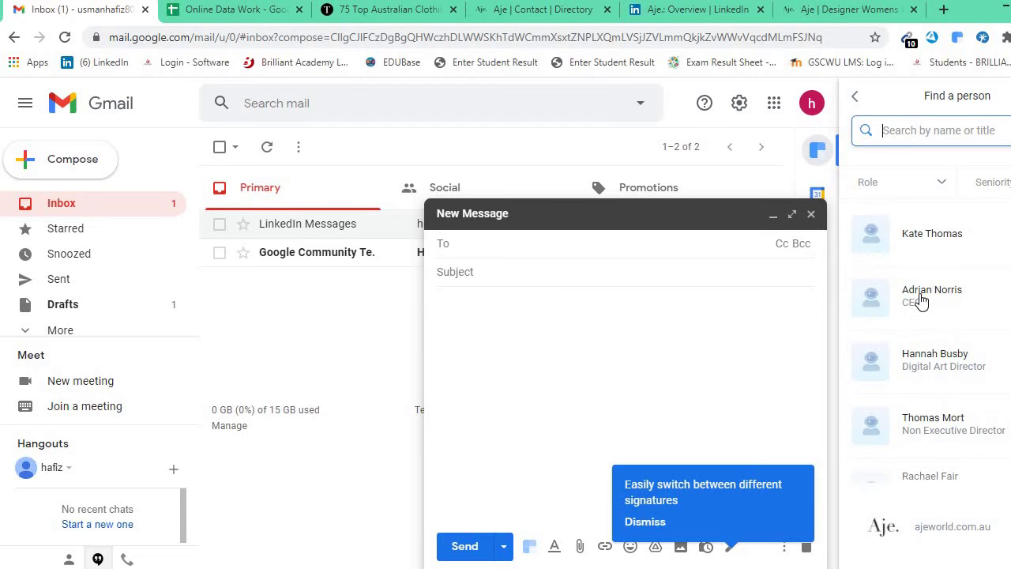
Open the CEO's contact card, copy their name, and return to the spreadsheet.
{"action": "left_click", "coordinate": [933, 298]}
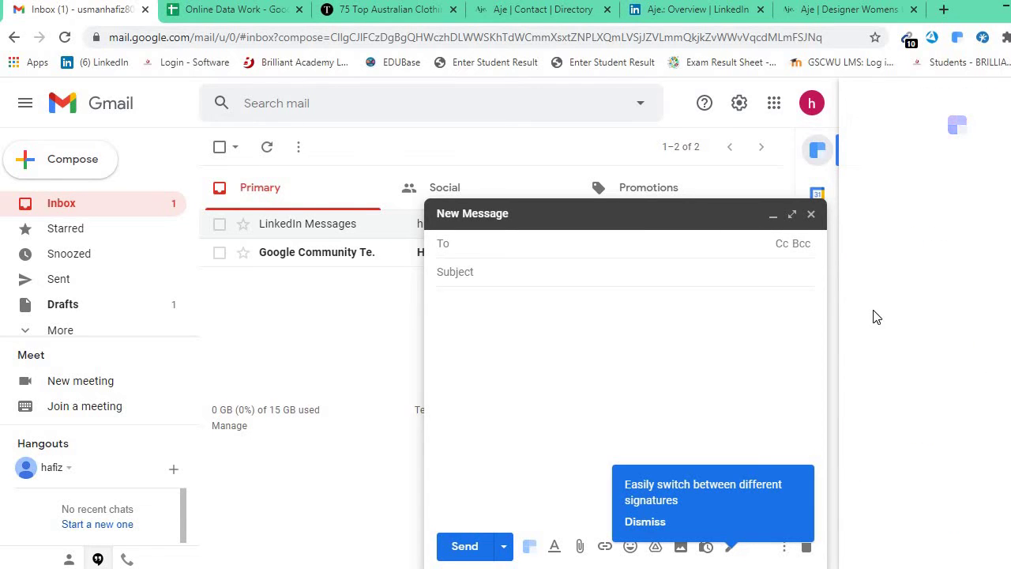
{"action": "left_click_drag", "start_coordinate": [853, 212], "coordinate": [918, 223]}
{"action": "key", "text": "ctrl+c"}
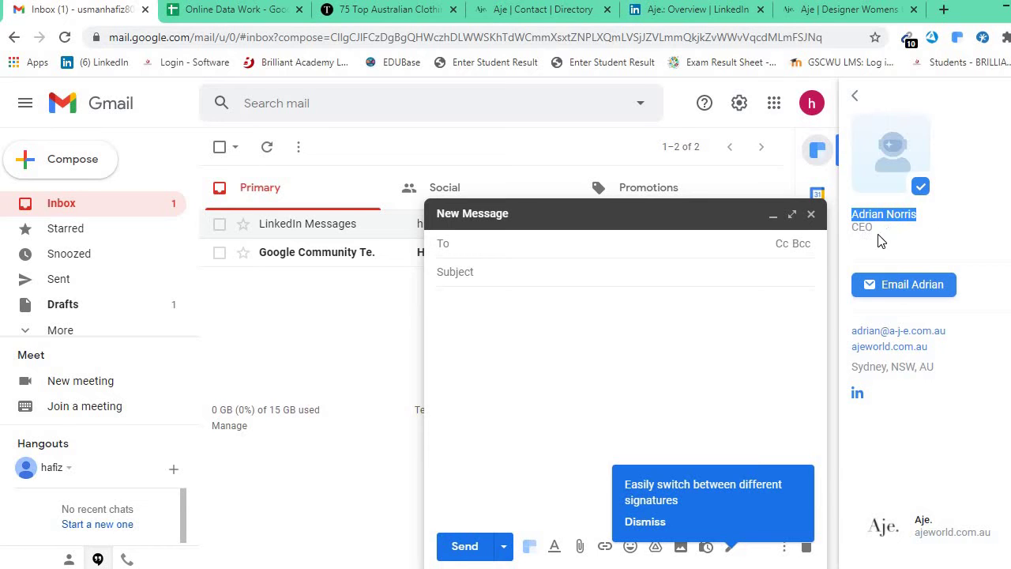
{"action": "left_click", "coordinate": [237, 9]}
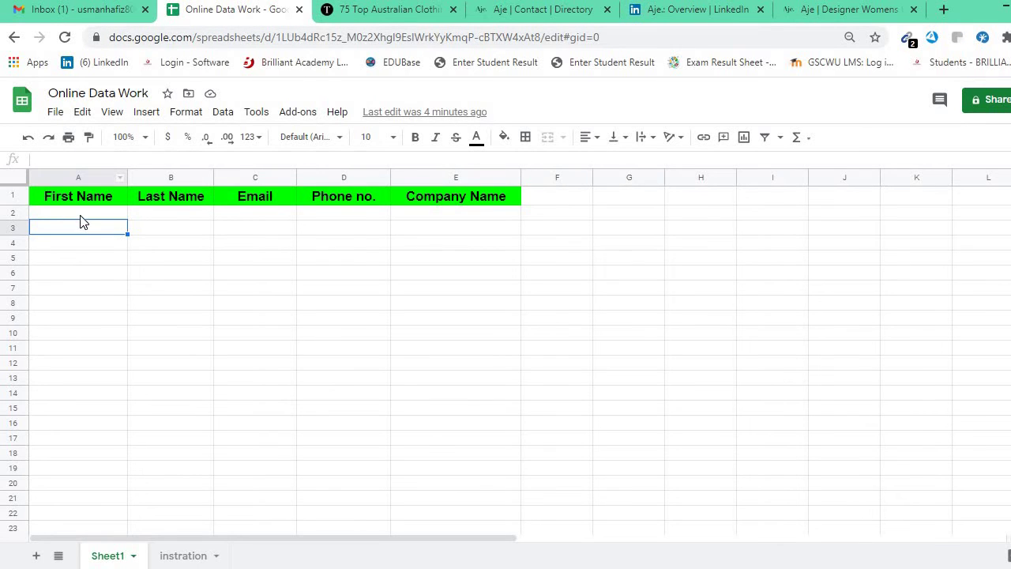
Paste the CEO's full name into A2 and move the surname into B2.
{"action": "left_click", "coordinate": [81, 214]}
{"action": "double_click", "coordinate": [82, 215]}
{"action": "key", "text": "ctrl+v"}
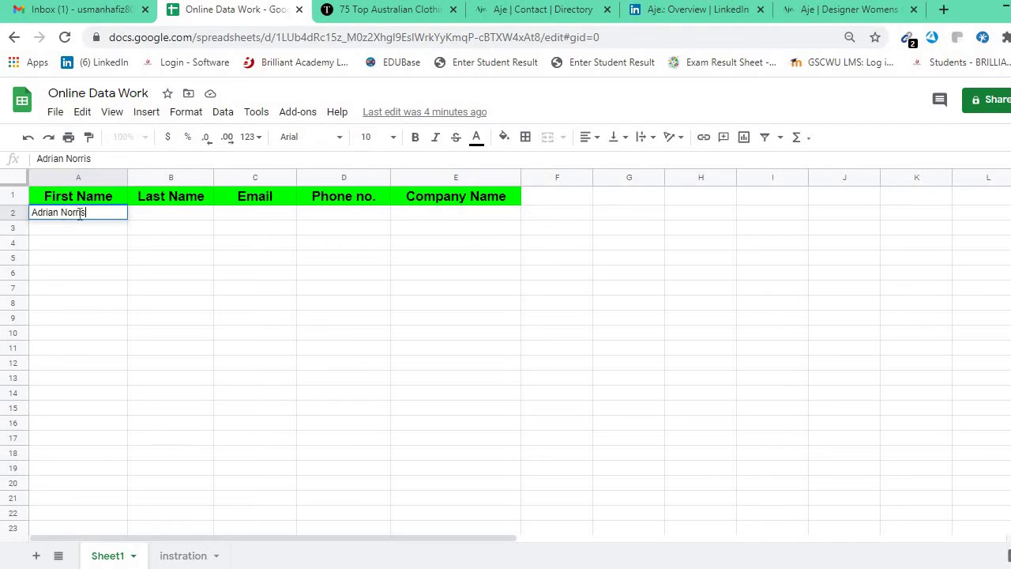
{"action": "double_click", "coordinate": [82, 214]}
{"action": "key", "text": "ctrl+x"}
{"action": "left_click", "coordinate": [138, 213]}
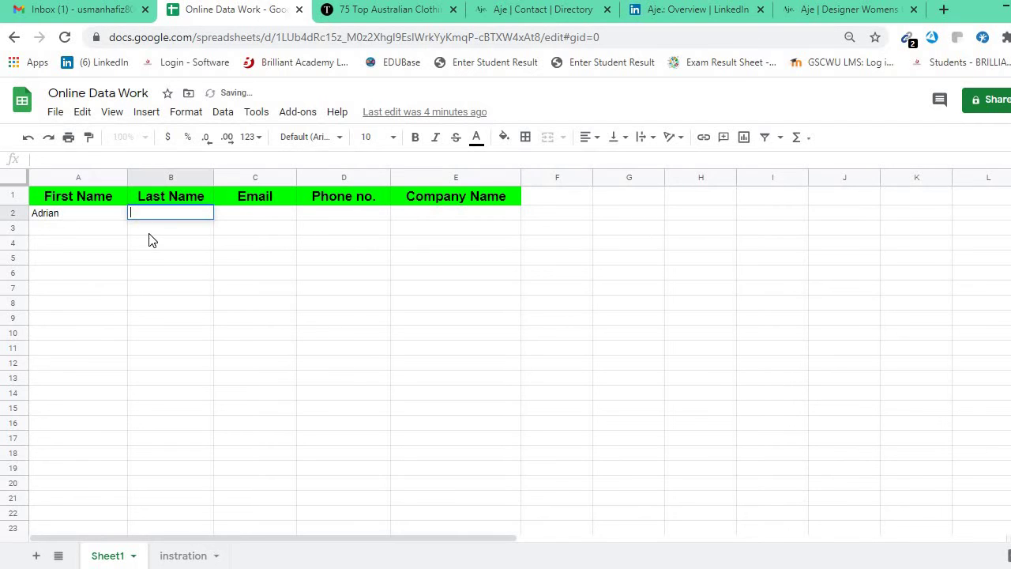
{"action": "key", "text": "ctrl+v"}
{"action": "key", "text": "Return"}
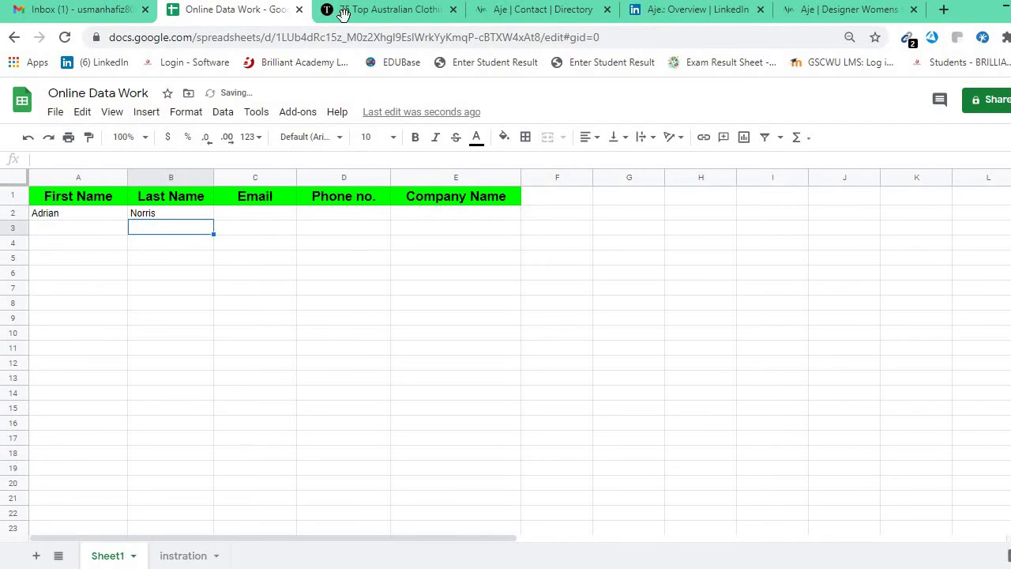
Copy the CEO's email address from Gmail's contact panel into cell C2.
{"action": "left_click", "coordinate": [407, 10]}
{"action": "left_click", "coordinate": [79, 9]}
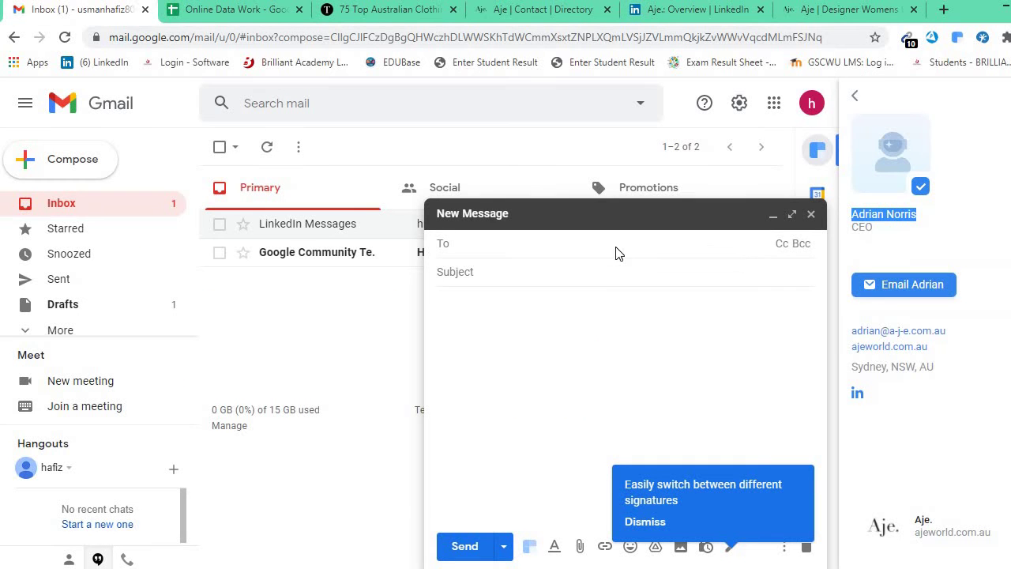
{"action": "left_click_drag", "start_coordinate": [849, 338], "coordinate": [968, 335]}
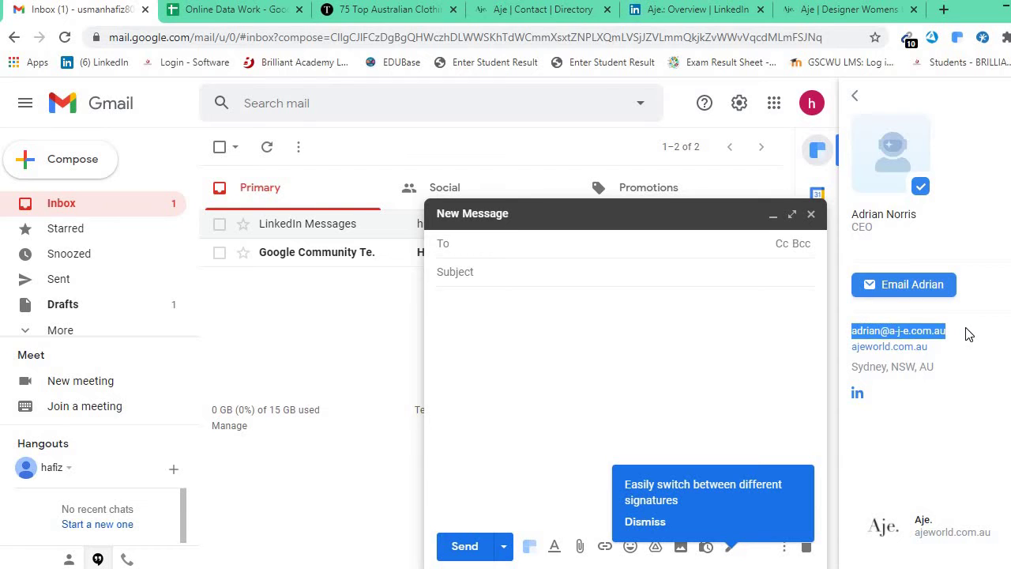
{"action": "left_click", "coordinate": [193, 11]}
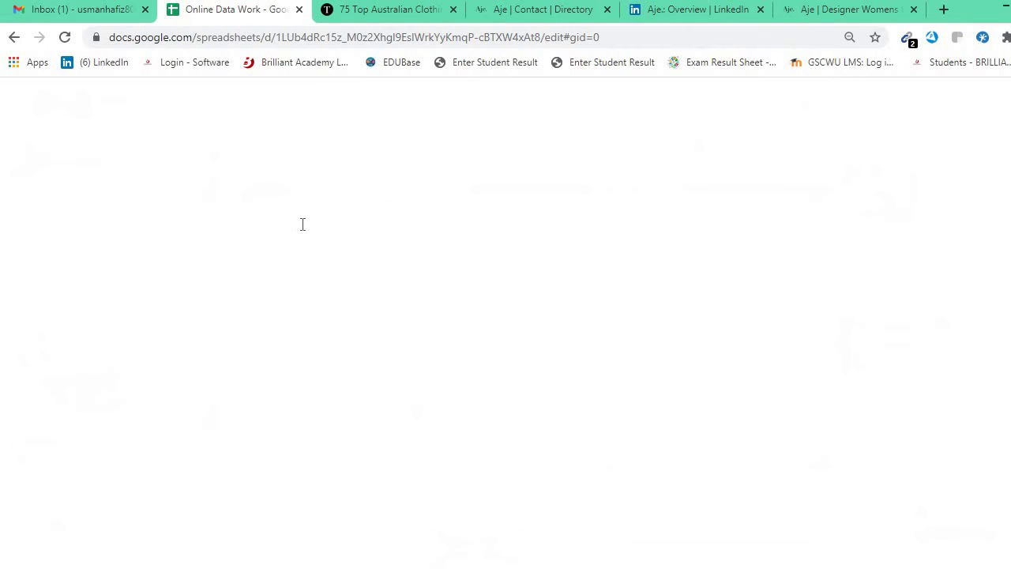
{"action": "left_click", "coordinate": [282, 214]}
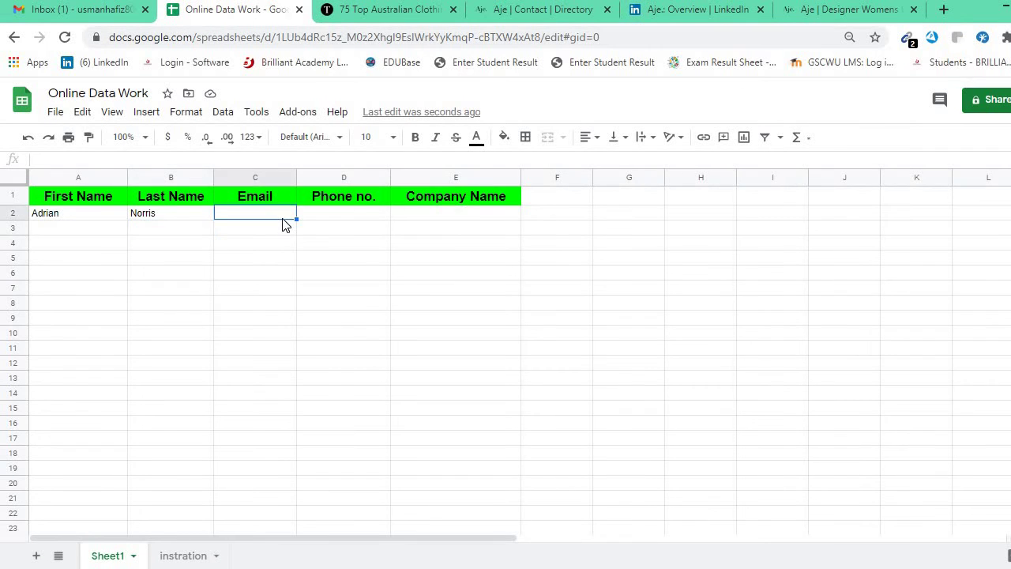
{"action": "key", "text": "ctrl+v"}
{"action": "key", "text": "Return"}
{"action": "left_click", "coordinate": [355, 217]}
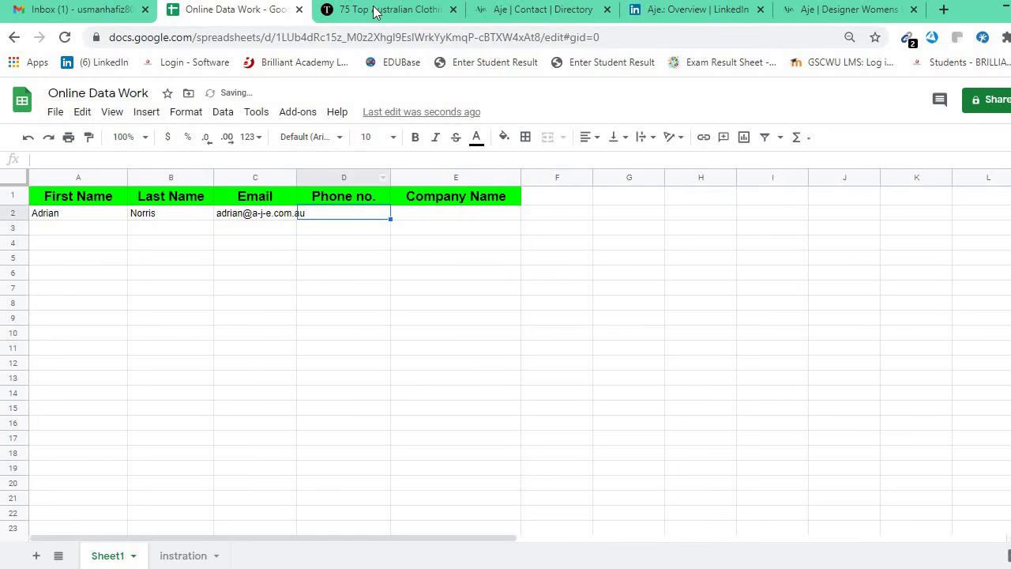
Dismiss the welcome sign-up popup on Aje's website and scroll to the footer.
{"action": "left_click", "coordinate": [844, 11]}
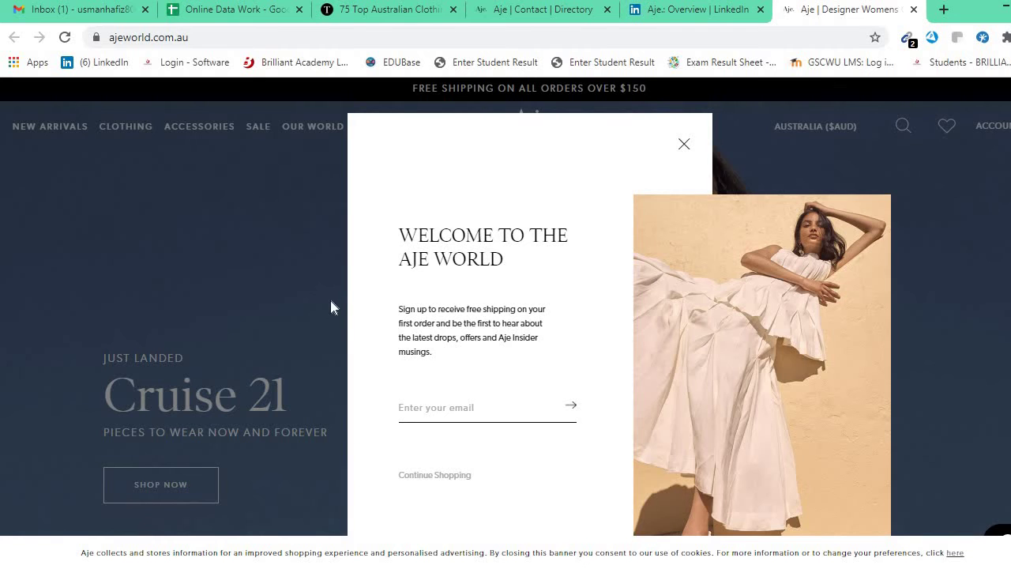
{"action": "left_click", "coordinate": [690, 149]}
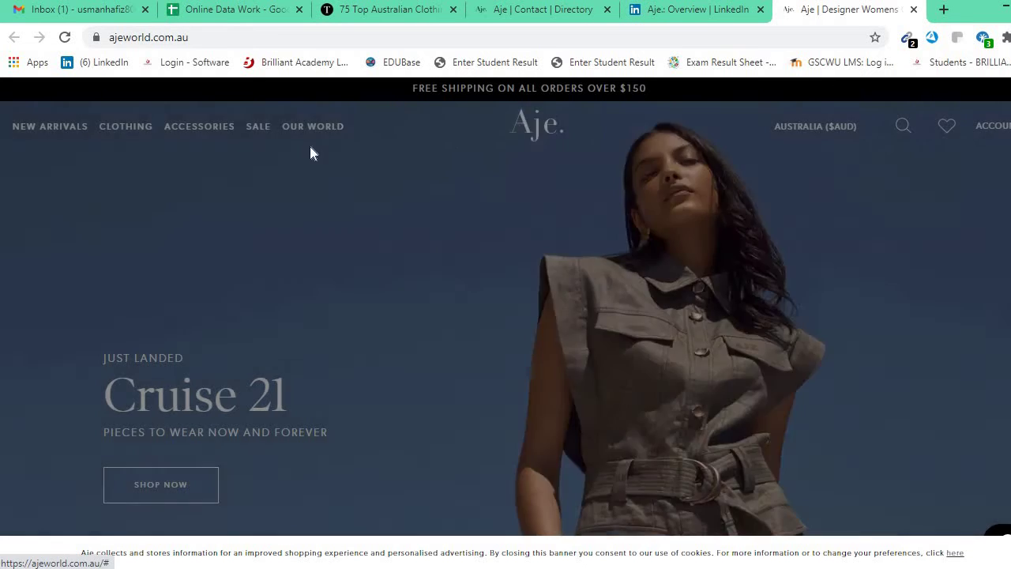
{"action": "scroll", "coordinate": [430, 375], "scroll_direction": "down", "scroll_amount": 10}
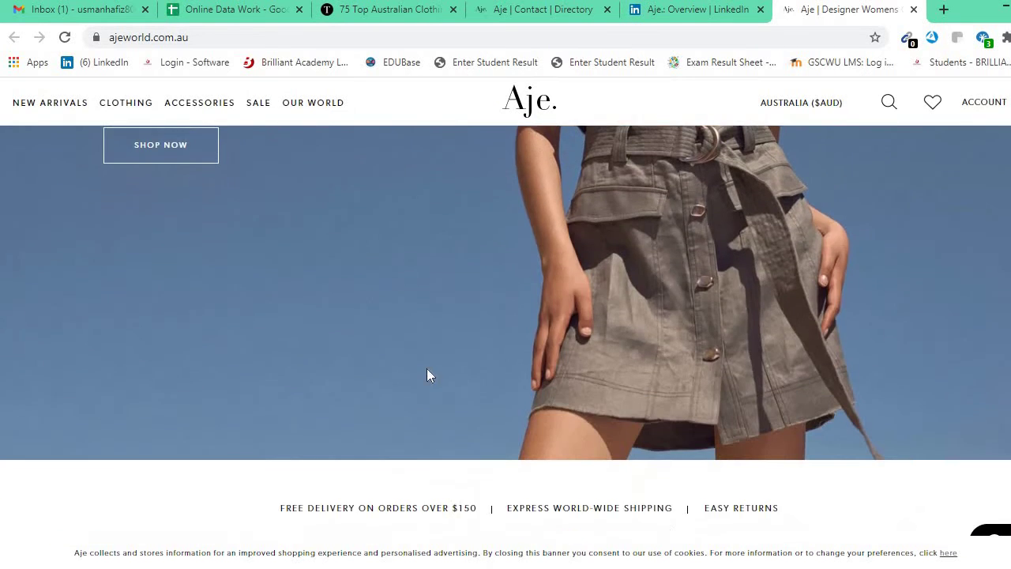
{"action": "scroll", "coordinate": [285, 395], "scroll_direction": "down", "scroll_amount": 15}
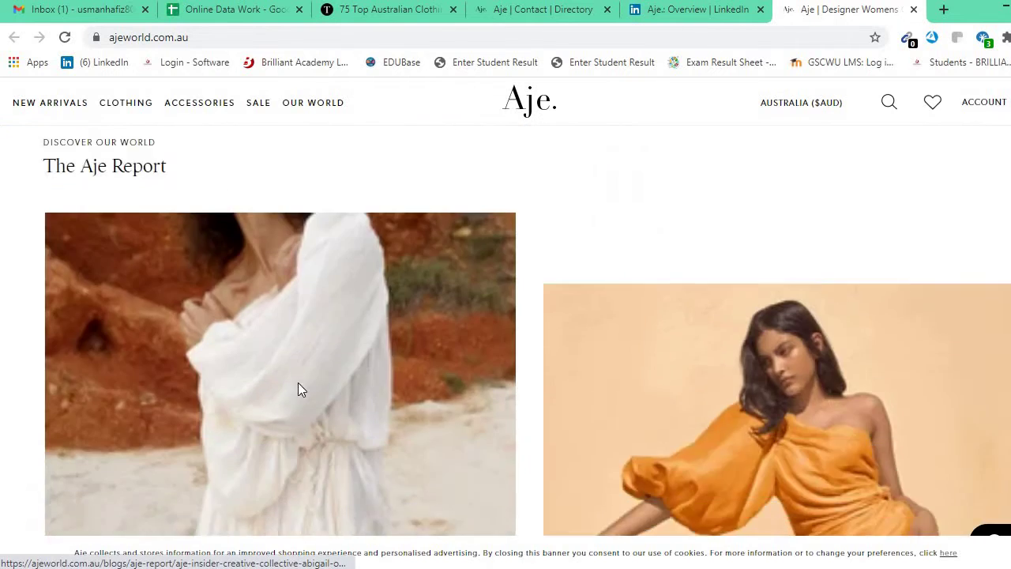
{"action": "scroll", "coordinate": [301, 390], "scroll_direction": "down", "scroll_amount": 1}
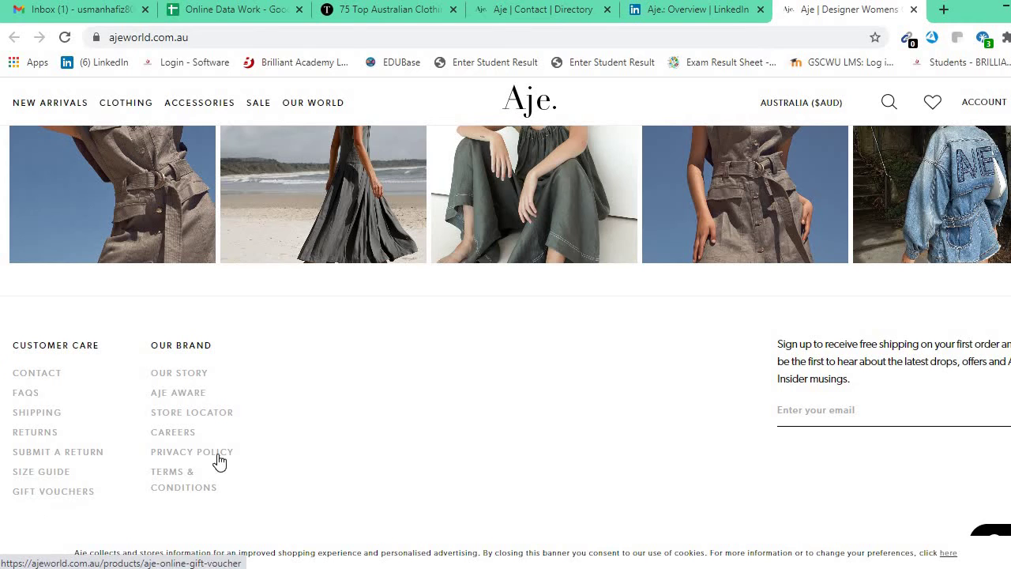
Open Aje's Contact page and select the customer service phone number.
{"action": "left_click", "coordinate": [55, 380]}
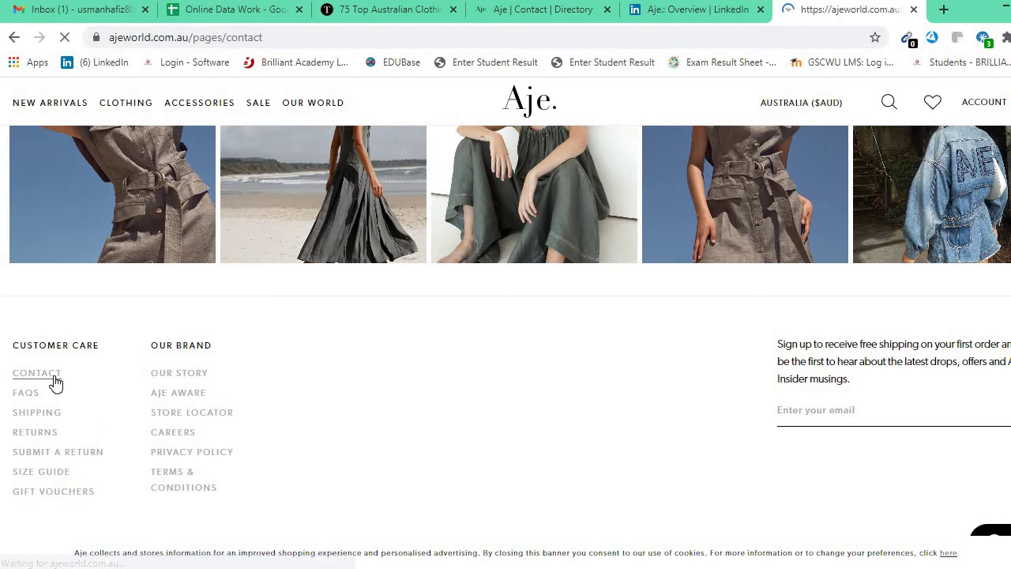
{"action": "scroll", "coordinate": [299, 422], "scroll_direction": "down", "scroll_amount": 5}
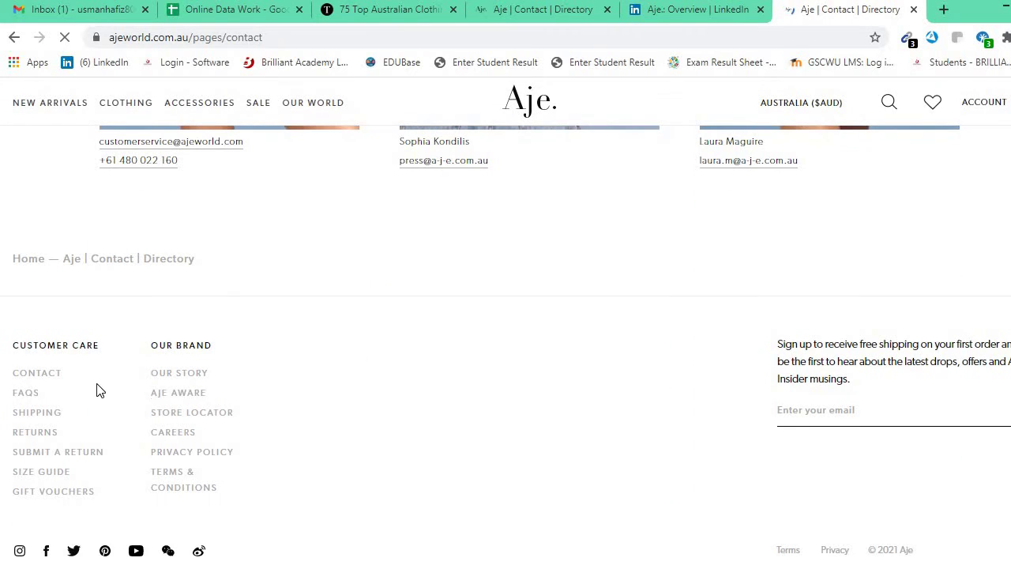
{"action": "left_click_drag", "start_coordinate": [183, 163], "coordinate": [113, 161]}
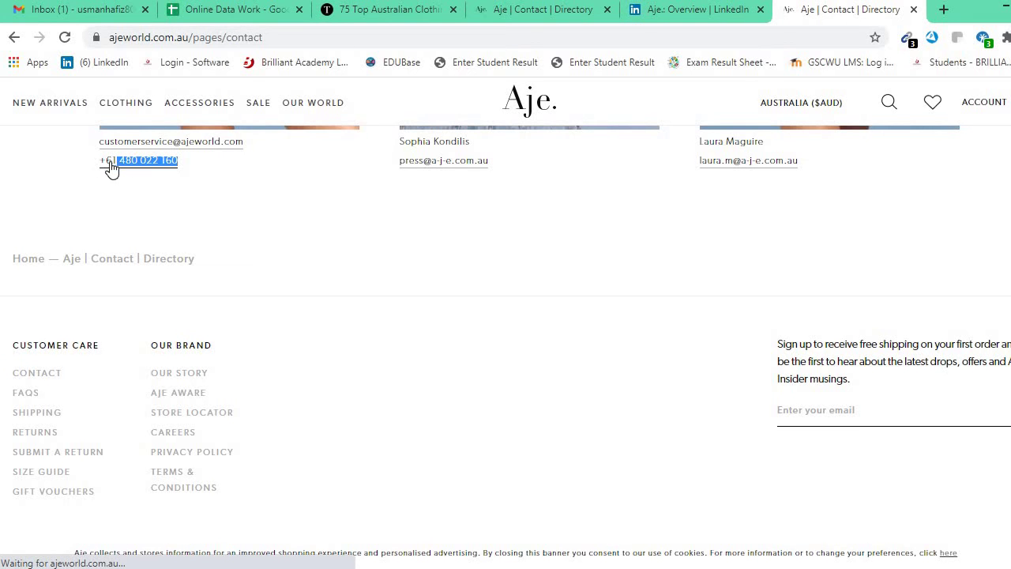
Type Aje's customer service phone number into cell D2 under Phone no.
{"action": "left_click", "coordinate": [95, 11]}
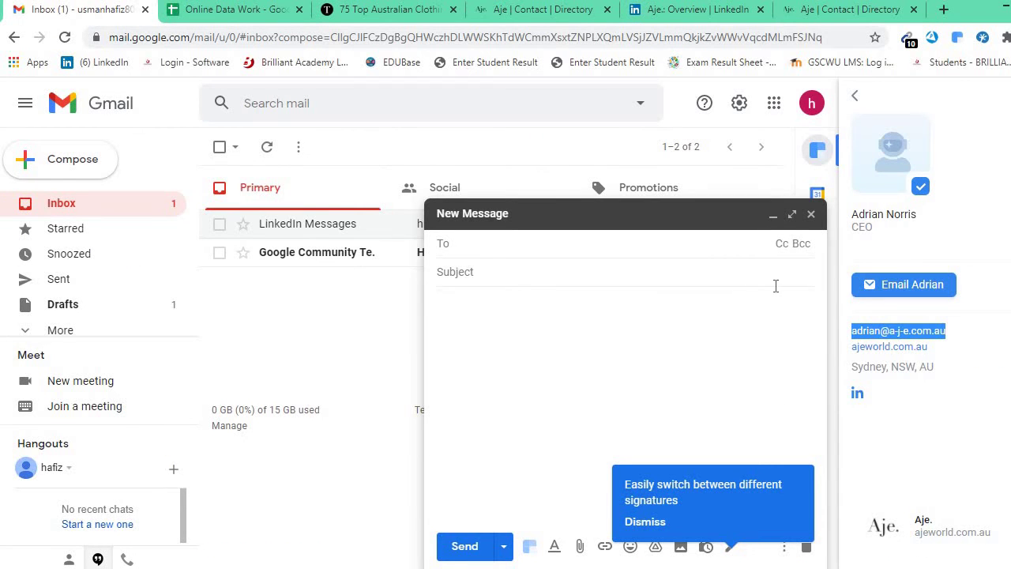
{"action": "key", "text": "ctrl+Tab"}
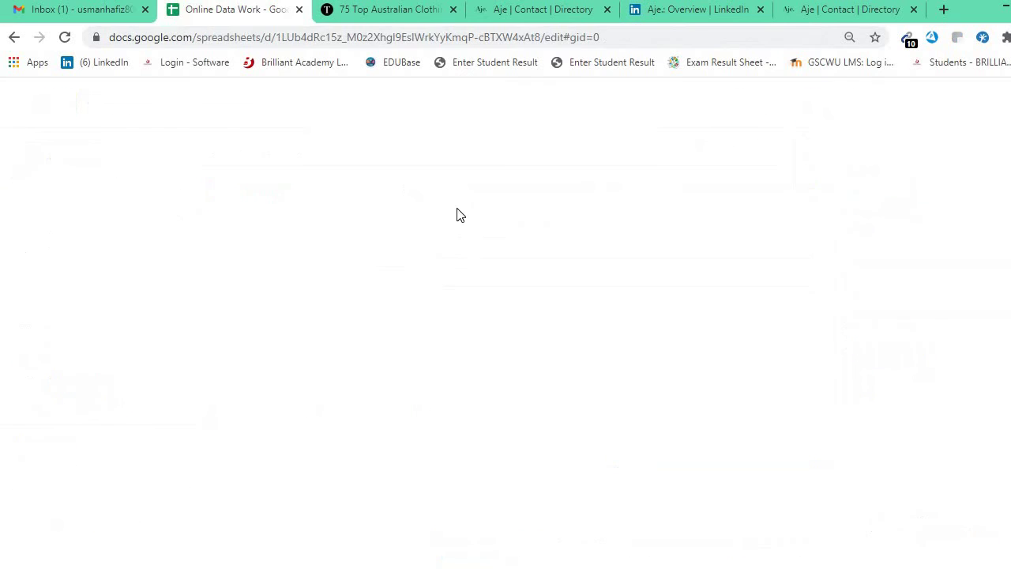
{"action": "left_click", "coordinate": [411, 216]}
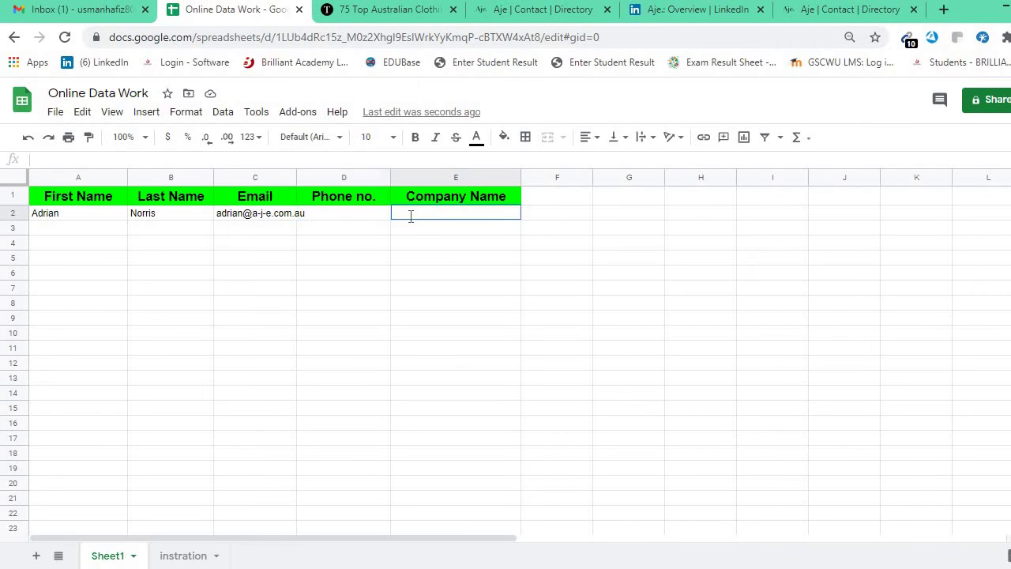
{"action": "left_click", "coordinate": [345, 222]}
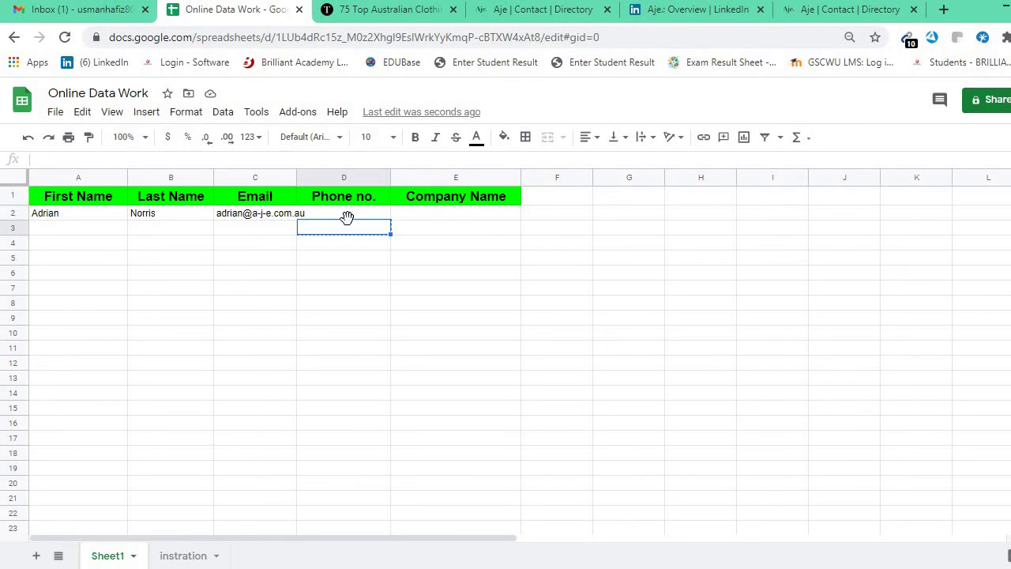
{"action": "double_click", "coordinate": [355, 213]}
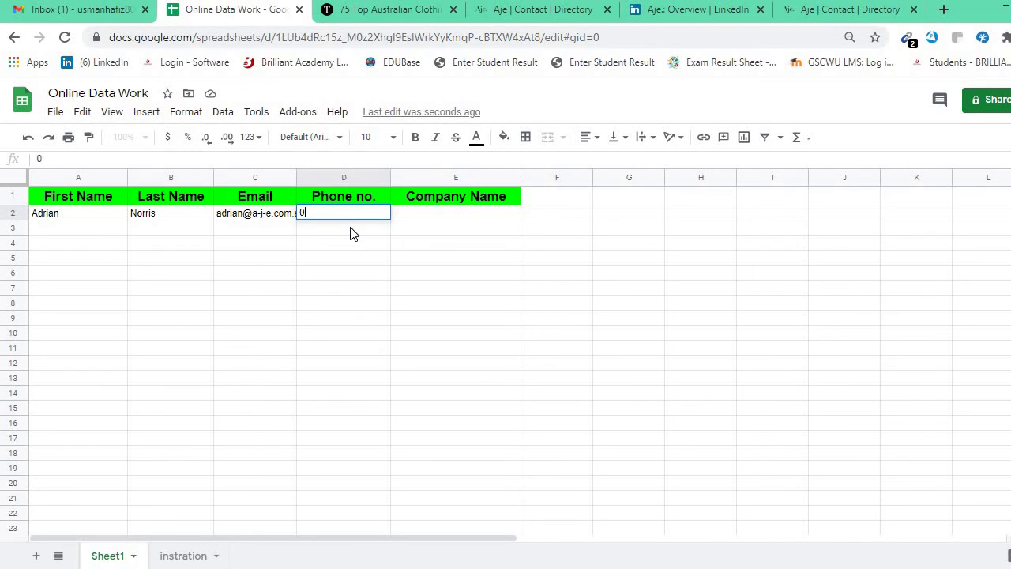
{"action": "key", "text": "Return"}
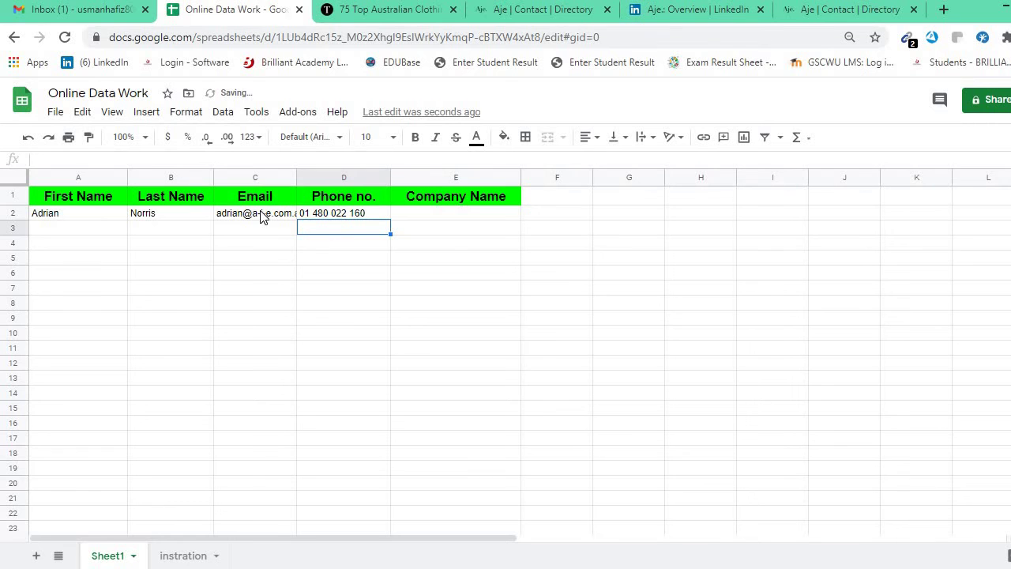
Copy the OUR BRAND footer heading from Aje's site and move the spreadsheet tab first.
{"action": "left_click", "coordinate": [821, 9]}
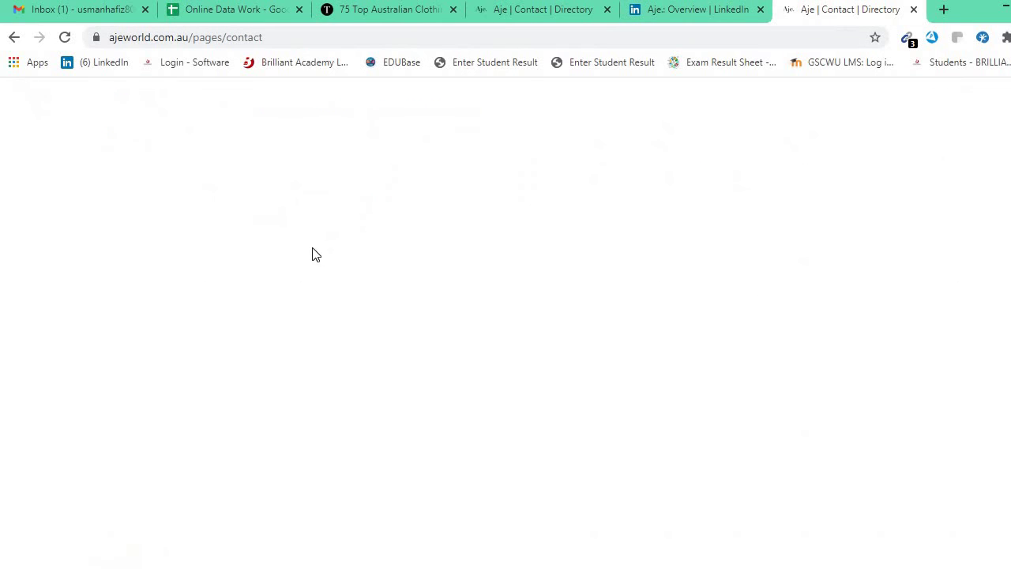
{"action": "left_click_drag", "start_coordinate": [491, 162], "coordinate": [433, 172]}
{"action": "left_click", "coordinate": [432, 172]}
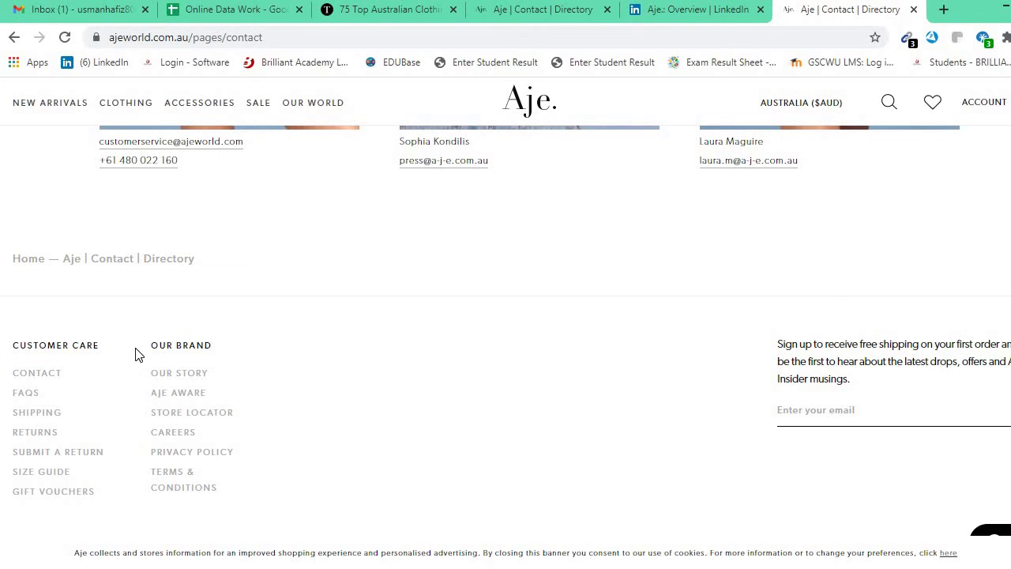
{"action": "left_click_drag", "start_coordinate": [203, 348], "coordinate": [155, 347]}
{"action": "key", "text": "ctrl+c"}
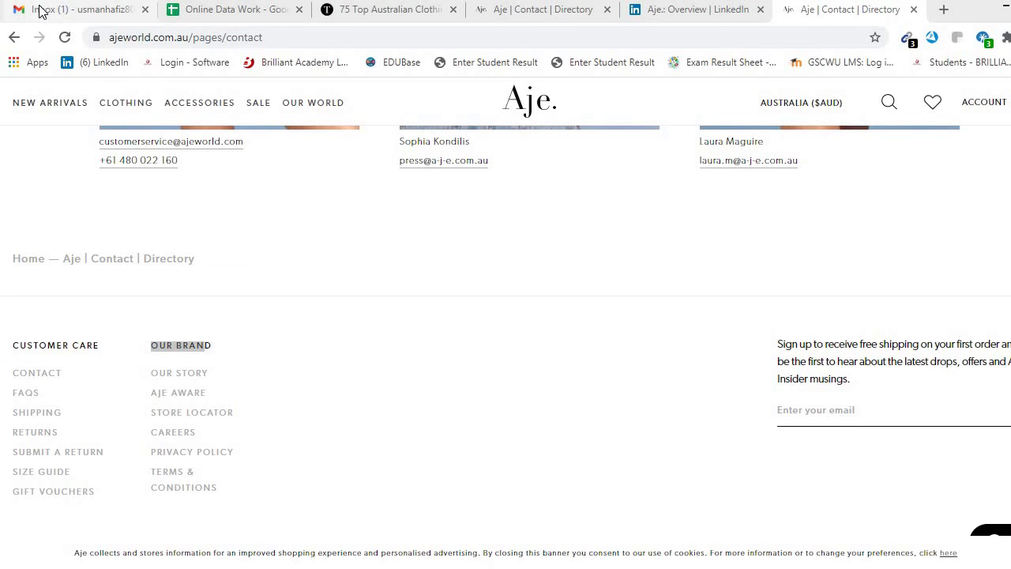
{"action": "left_click", "coordinate": [13, 9]}
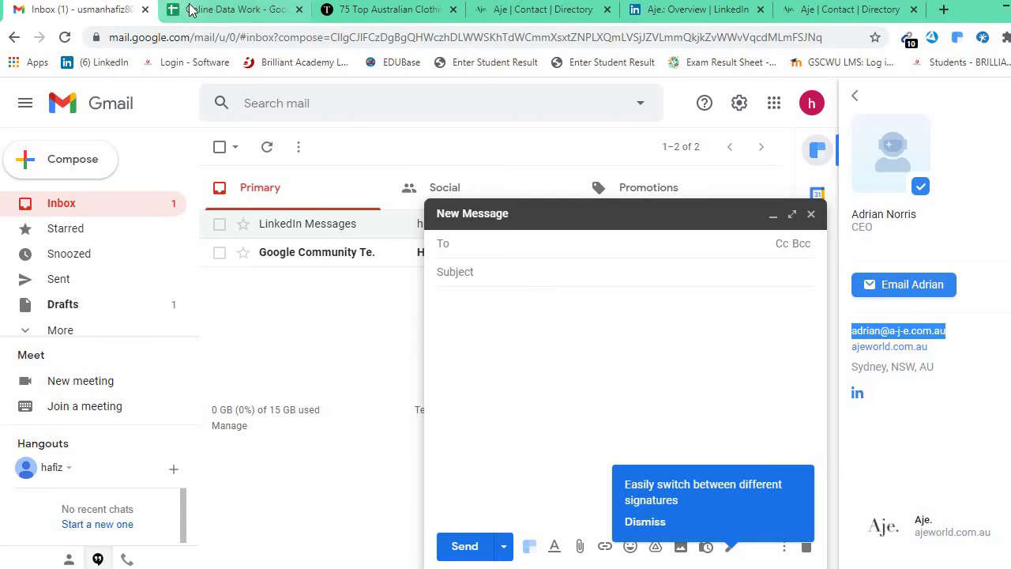
{"action": "left_click_drag", "start_coordinate": [229, 9], "coordinate": [64, 10]}
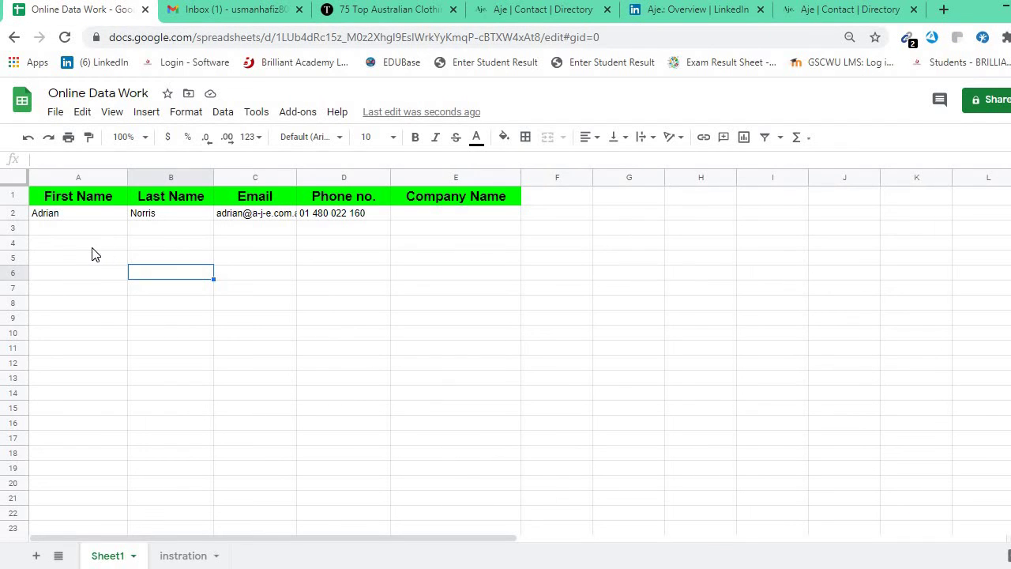
{"action": "left_click", "coordinate": [91, 248]}
{"action": "key", "text": "ctrl+v"}
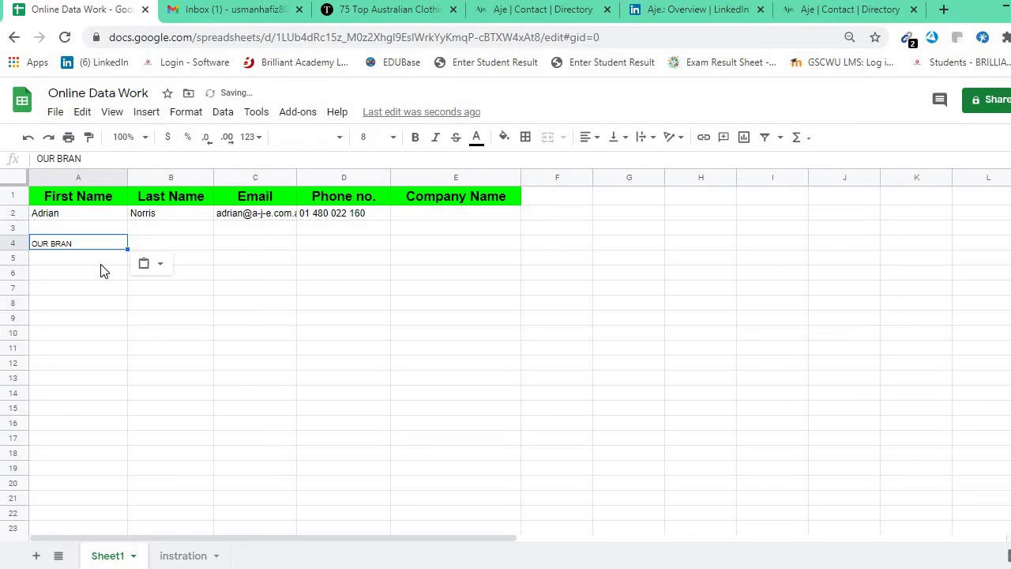
{"action": "left_click", "coordinate": [88, 248]}
{"action": "key", "text": "Delete"}
{"action": "left_click", "coordinate": [695, 9]}
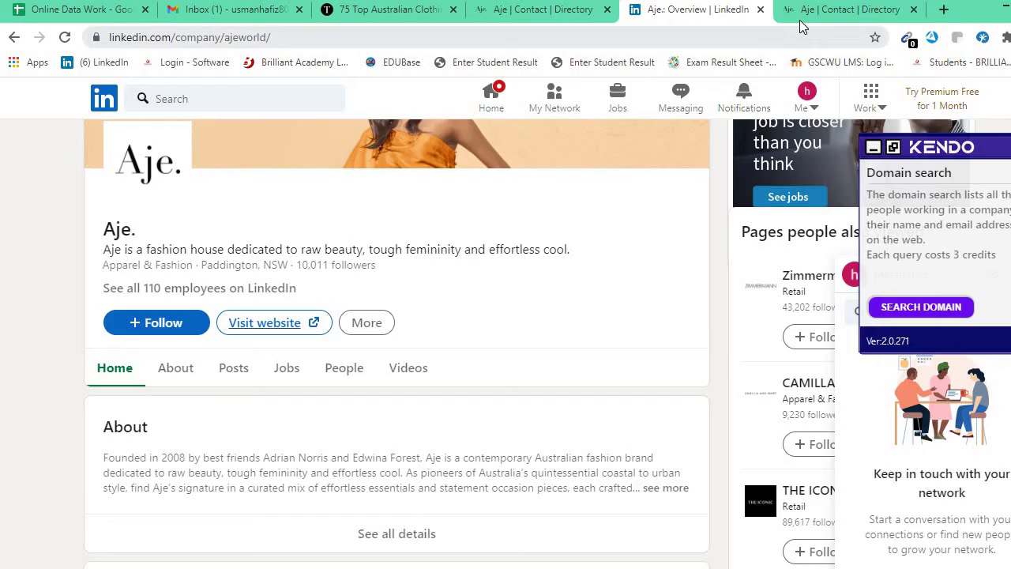
{"action": "left_click", "coordinate": [790, 11]}
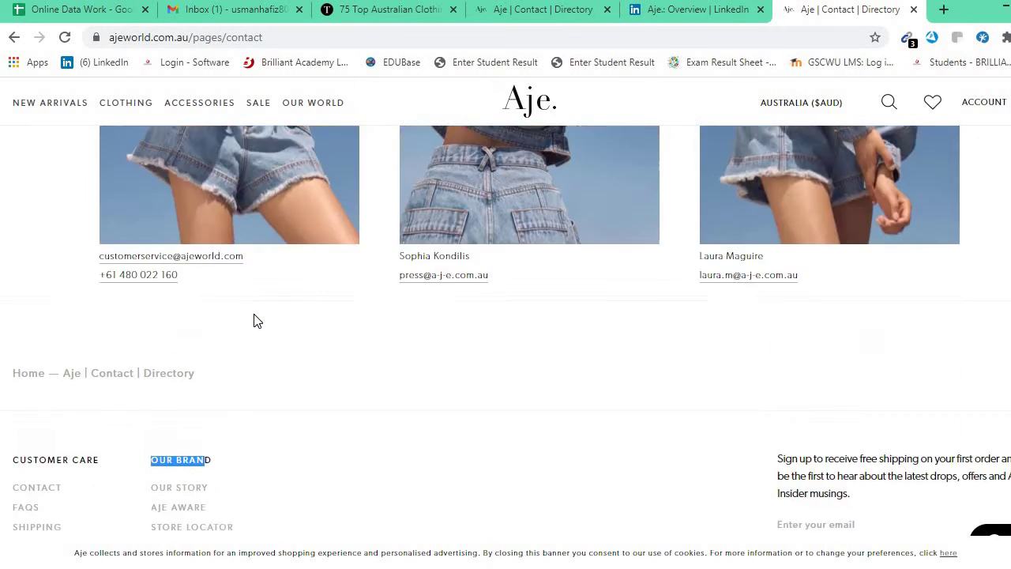
{"action": "scroll", "coordinate": [256, 316], "scroll_direction": "up", "scroll_amount": 4}
{"action": "left_click_drag", "start_coordinate": [98, 234], "coordinate": [249, 238]}
{"action": "key", "text": "ctrl+c"}
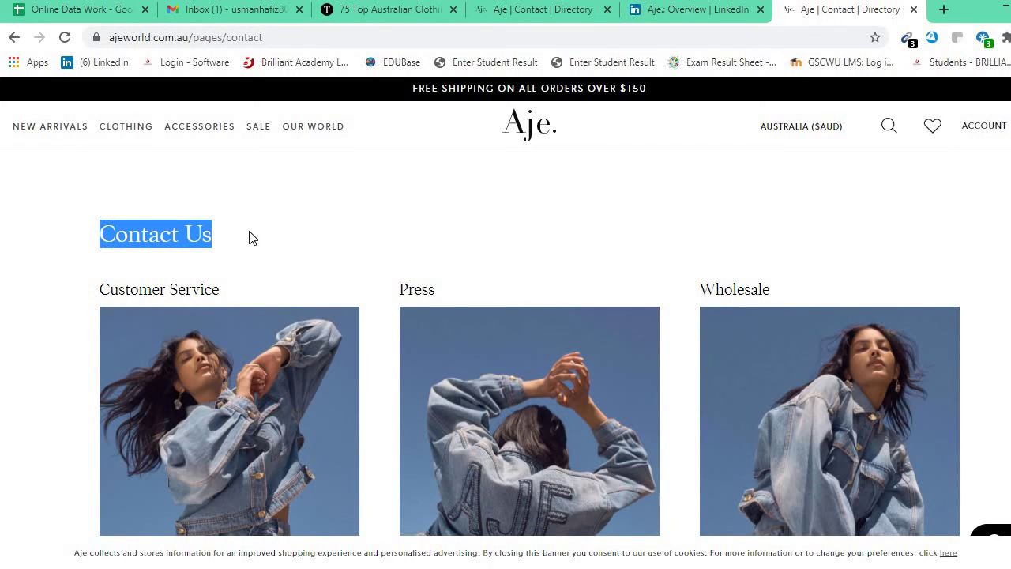
{"action": "left_click", "coordinate": [68, 13]}
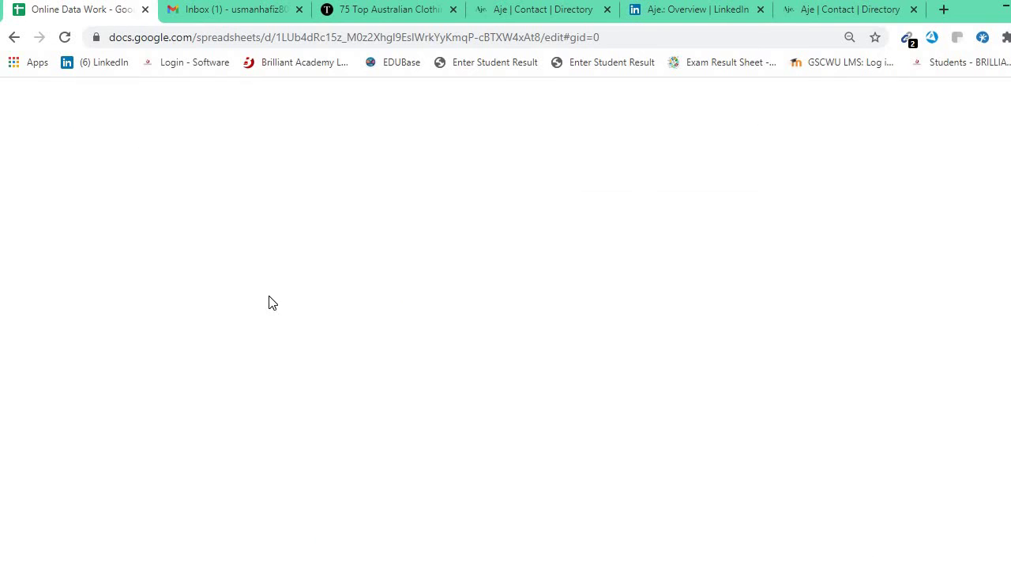
{"action": "left_click", "coordinate": [269, 292]}
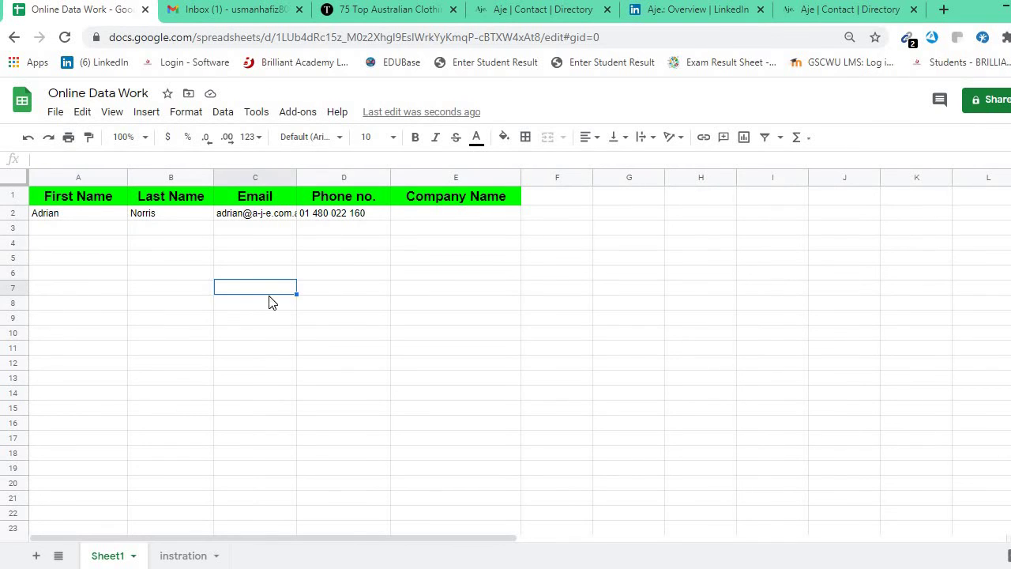
{"action": "key", "text": "ctrl+v"}
{"action": "left_click", "coordinate": [271, 356]}
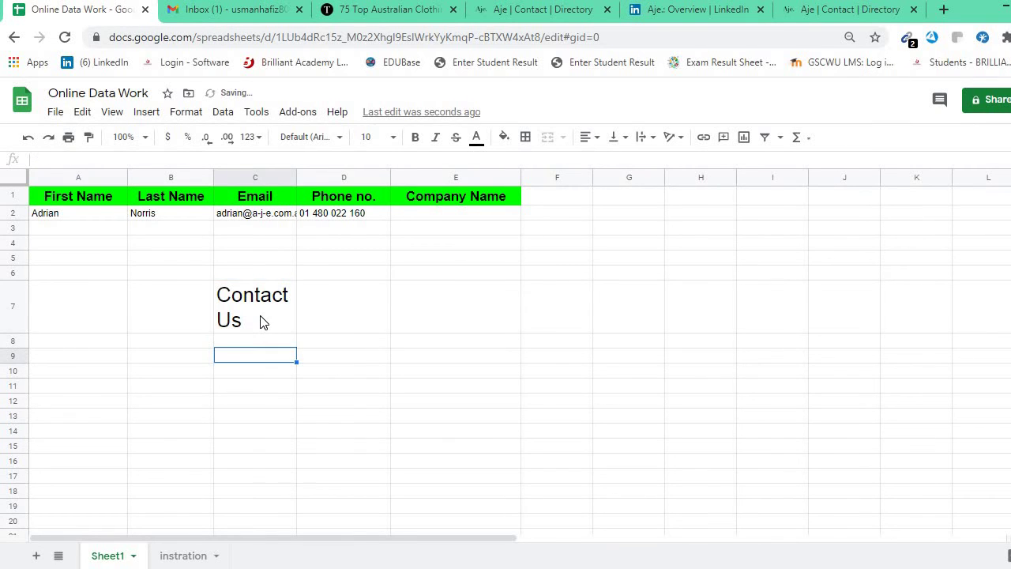
{"action": "left_click", "coordinate": [263, 322]}
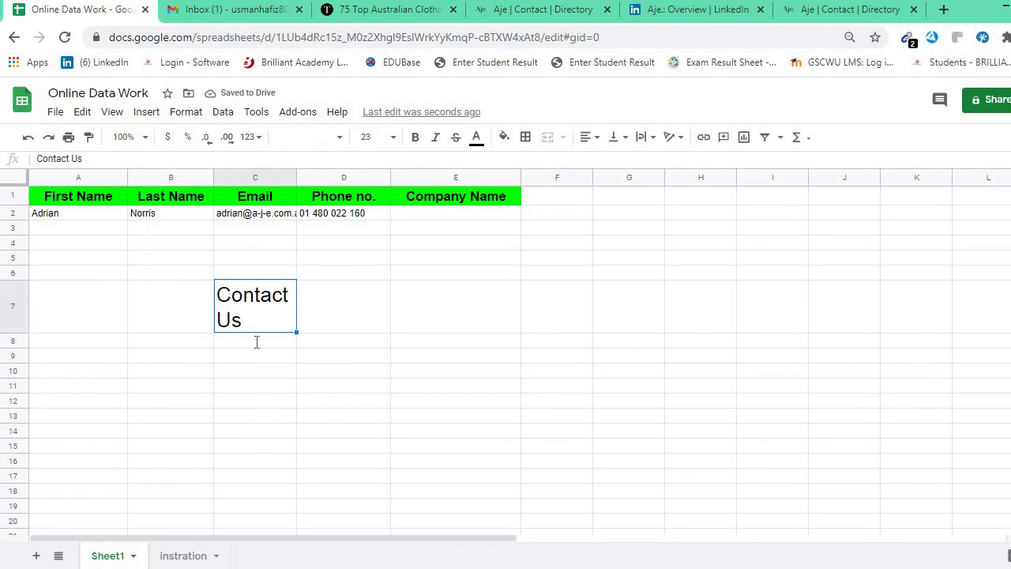
{"action": "double_click", "coordinate": [257, 342]}
{"action": "key", "text": "ctrl+v"}
{"action": "key", "text": "Return"}
{"action": "key", "text": "Return"}
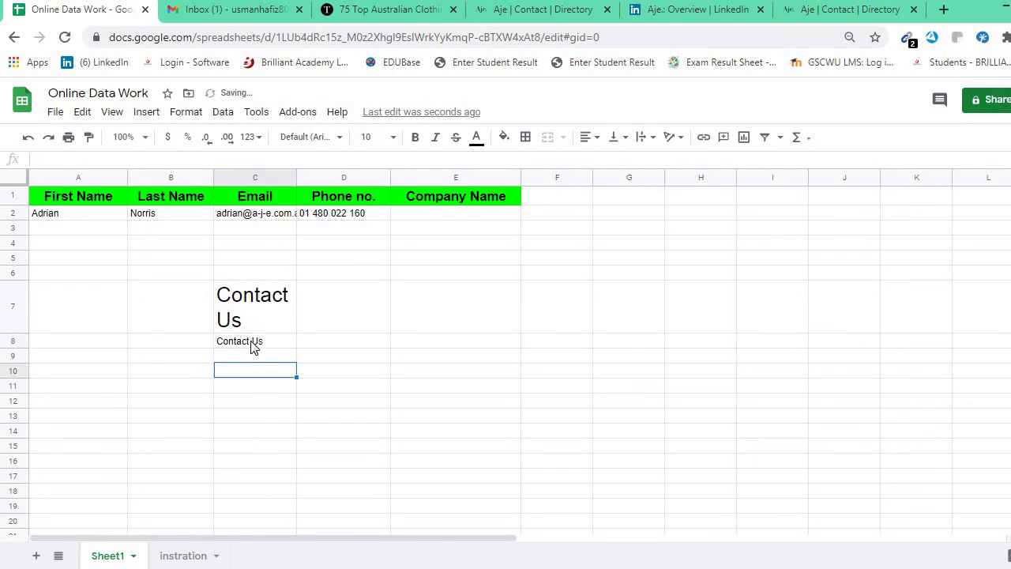
{"action": "left_click", "coordinate": [254, 346]}
{"action": "key", "text": "Delete"}
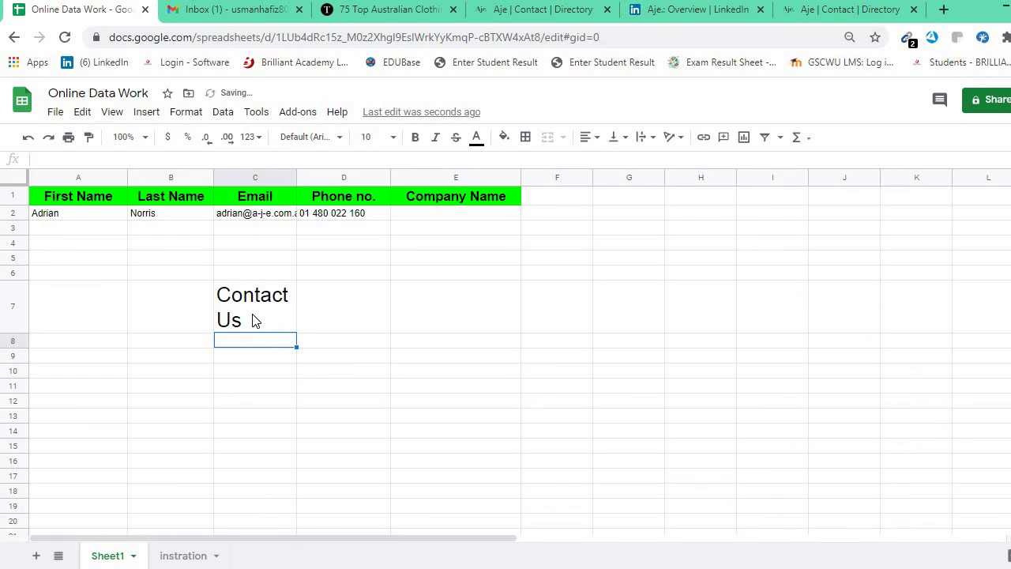
{"action": "left_click", "coordinate": [256, 318]}
{"action": "key", "text": "ctrl+z"}
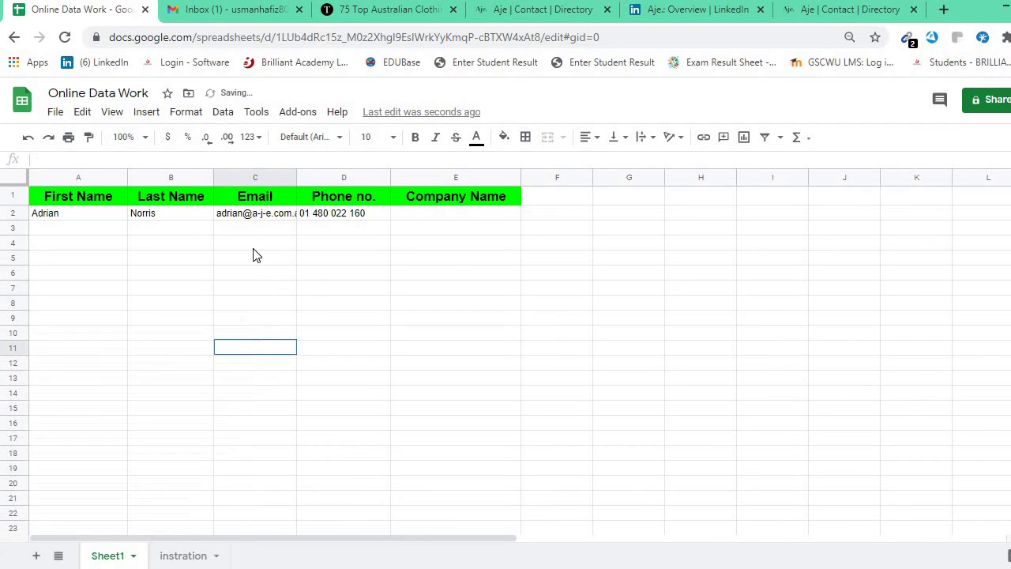
{"action": "left_click", "coordinate": [359, 219]}
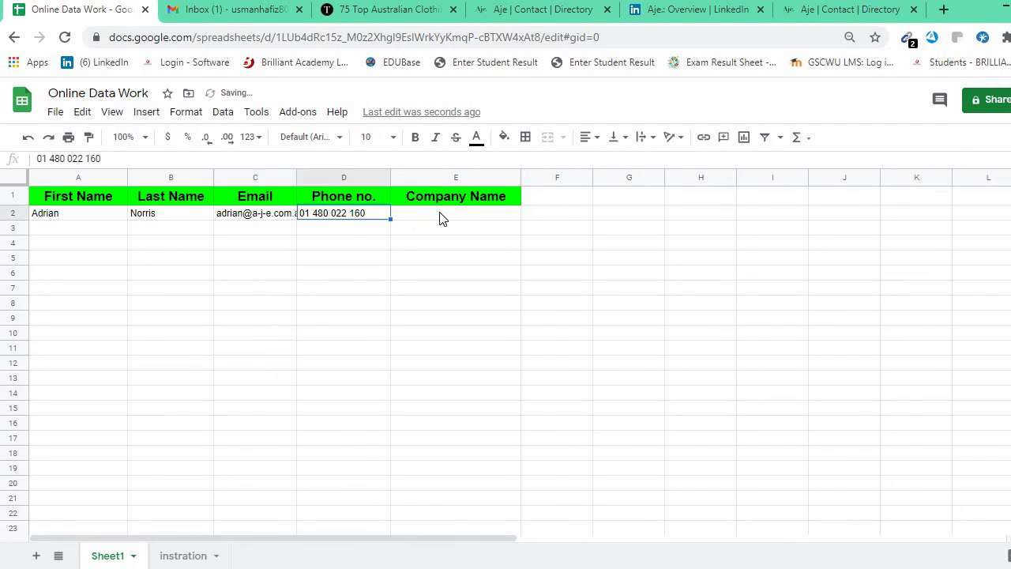
{"action": "left_click", "coordinate": [644, 6]}
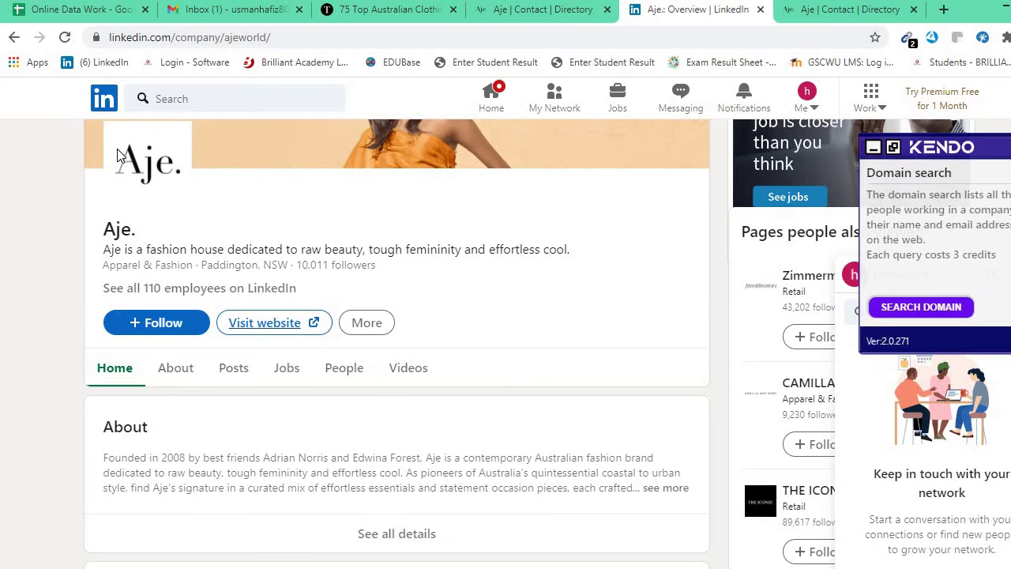
{"action": "left_click_drag", "start_coordinate": [102, 223], "coordinate": [142, 233]}
{"action": "key", "text": "ctrl+c"}
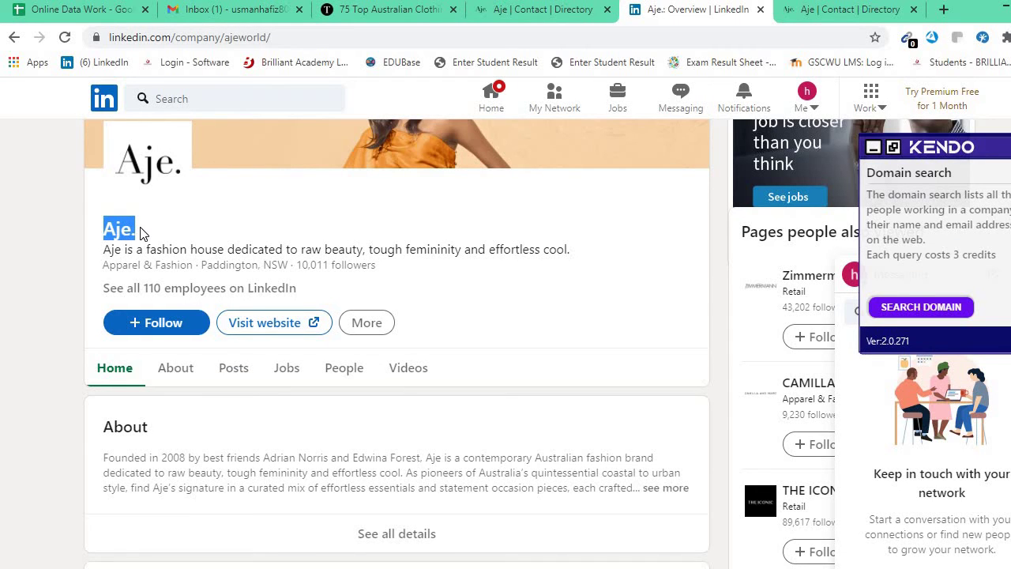
{"action": "left_click", "coordinate": [75, 10]}
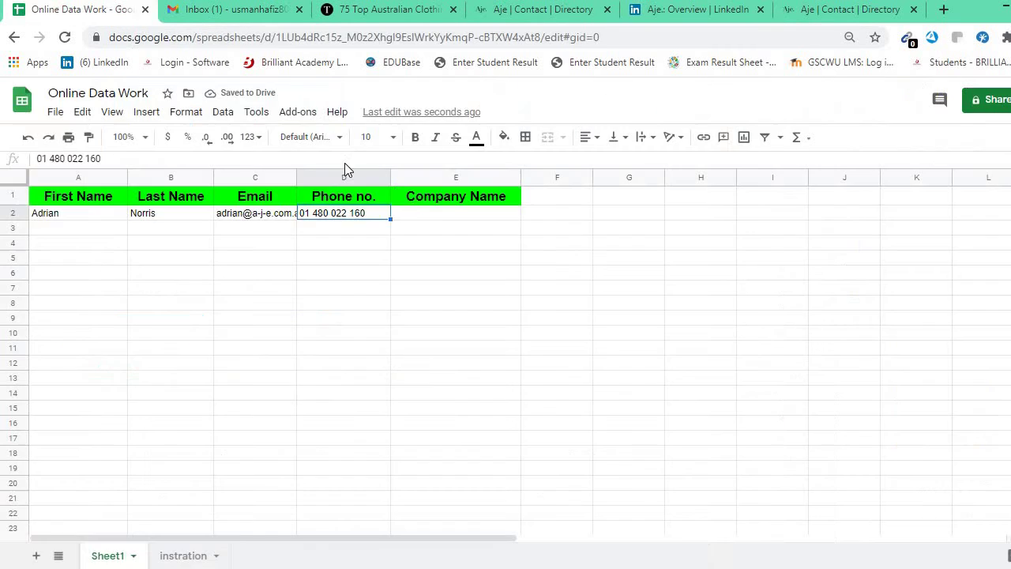
Paste Aje. into E2 as the company name and enter the address's street number in F2.
{"action": "left_click", "coordinate": [432, 214]}
{"action": "key", "text": "ctrl+v"}
{"action": "left_click", "coordinate": [431, 232]}
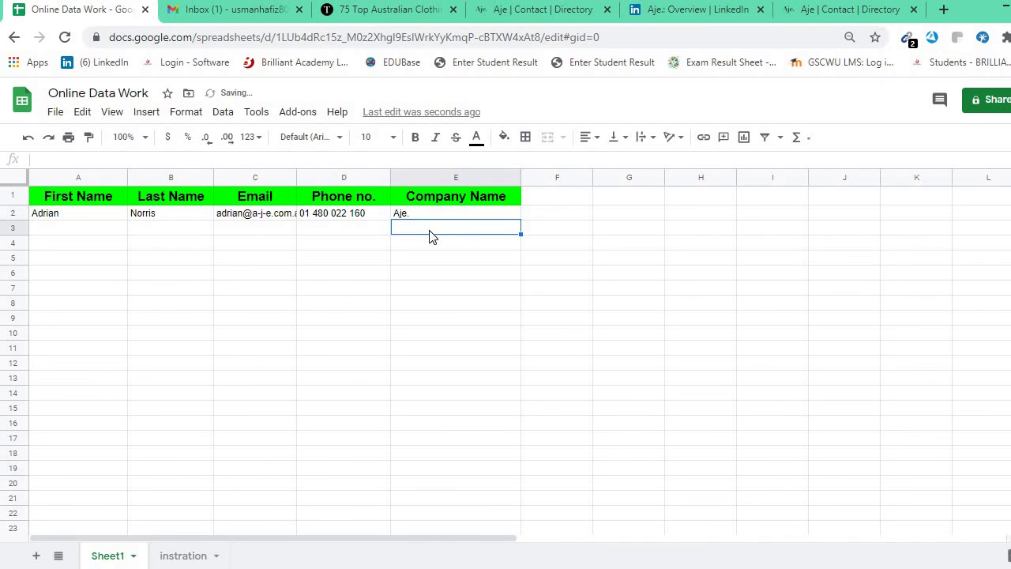
{"action": "double_click", "coordinate": [542, 220]}
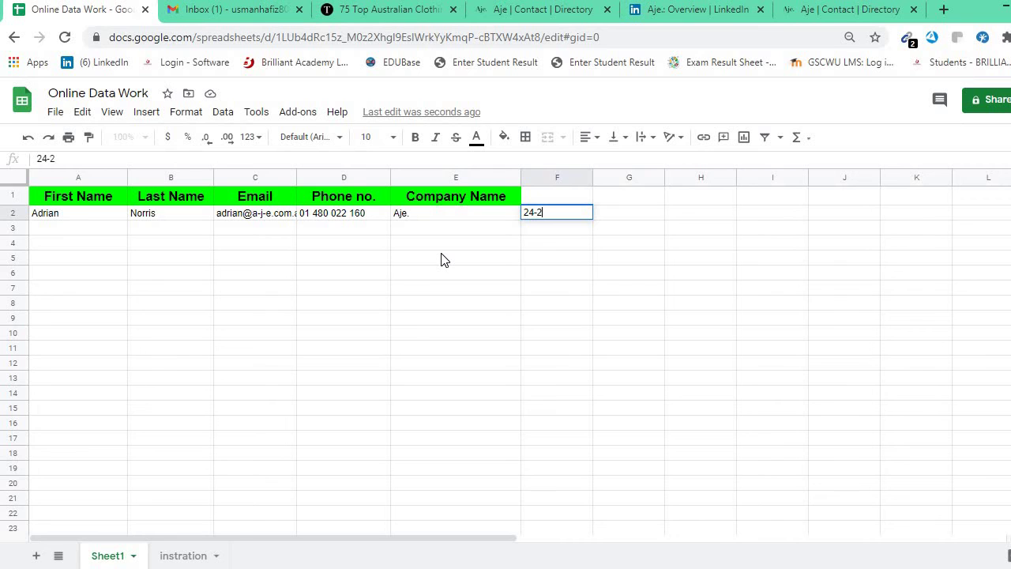
{"action": "left_click", "coordinate": [412, 260]}
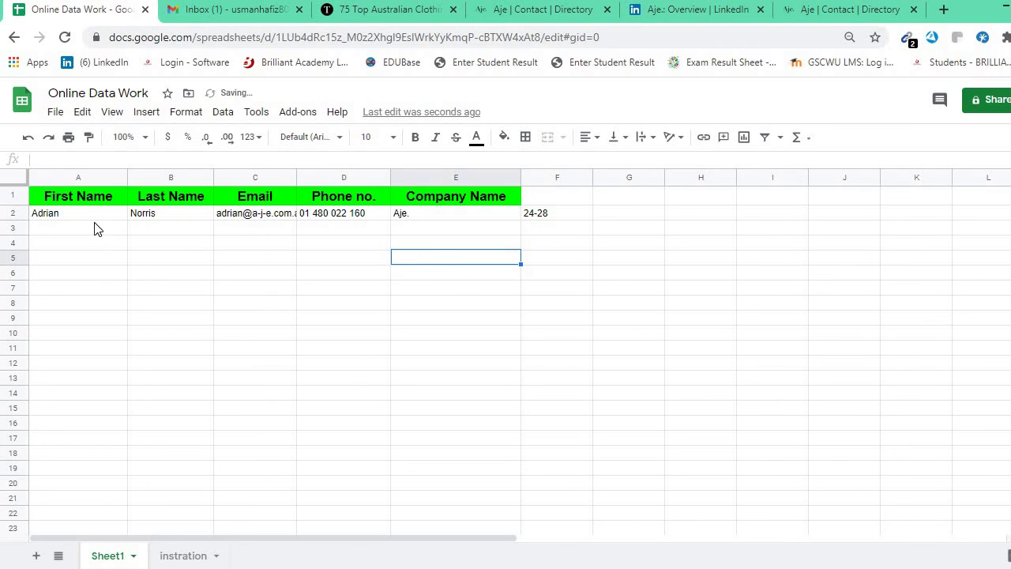
{"action": "left_click_drag", "start_coordinate": [45, 213], "coordinate": [525, 215]}
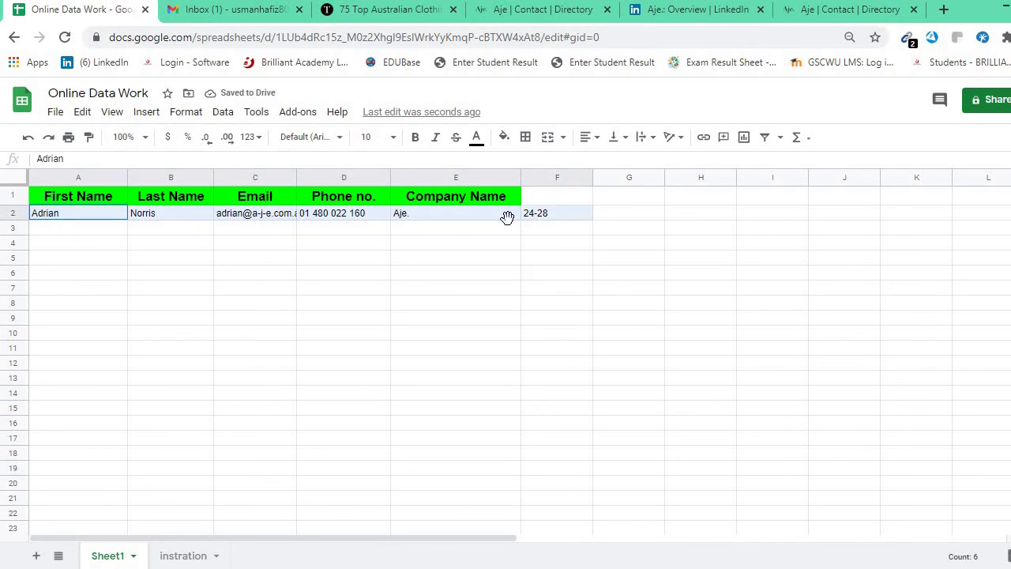
{"action": "left_click", "coordinate": [478, 244]}
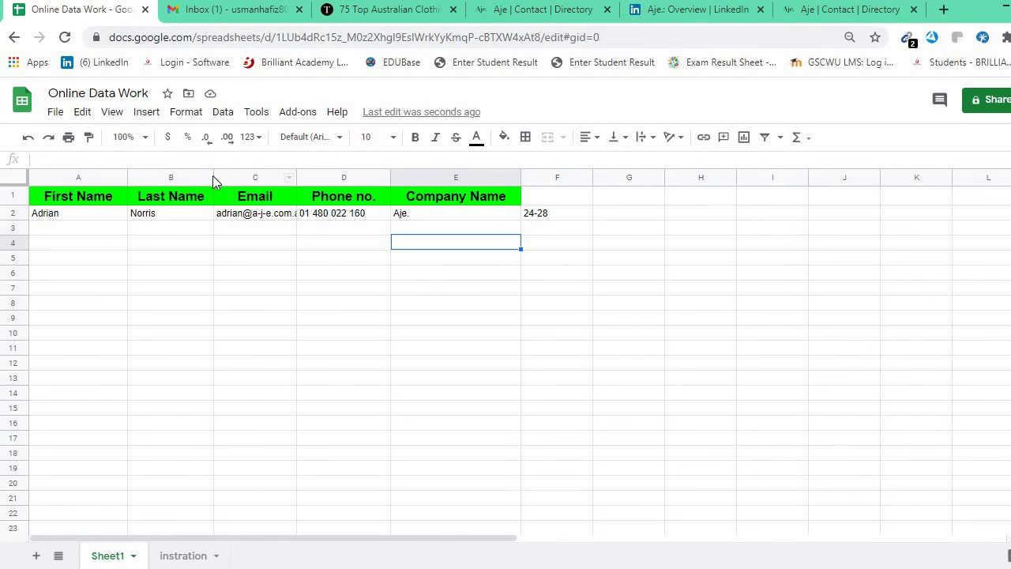
Insert an empty column right of Last Name, after undoing an accidental column deletion.
{"action": "left_click", "coordinate": [180, 171]}
{"action": "right_click", "coordinate": [181, 170]}
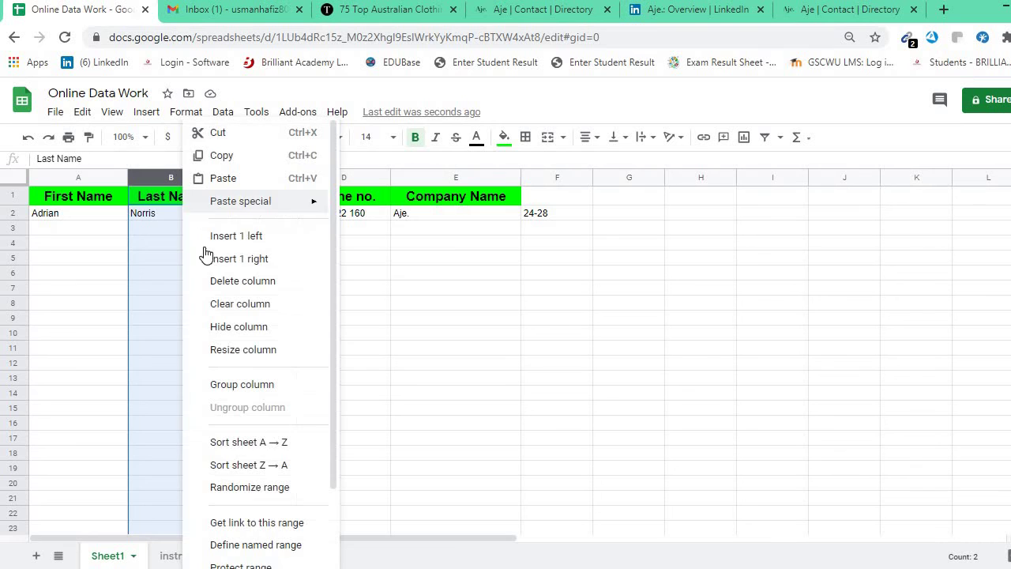
{"action": "left_click", "coordinate": [265, 280]}
{"action": "left_click", "coordinate": [292, 277]}
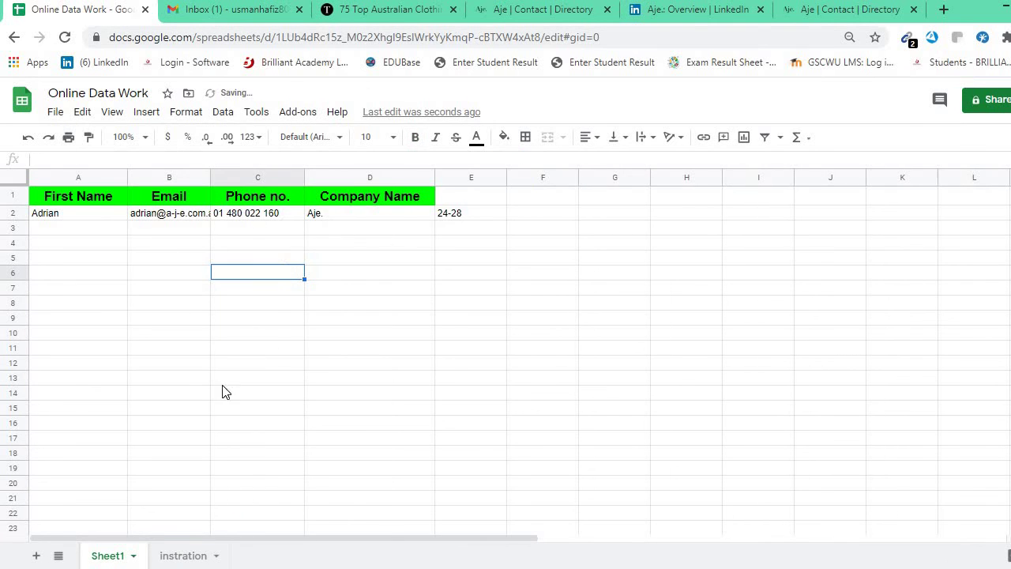
{"action": "key", "text": "ctrl+z"}
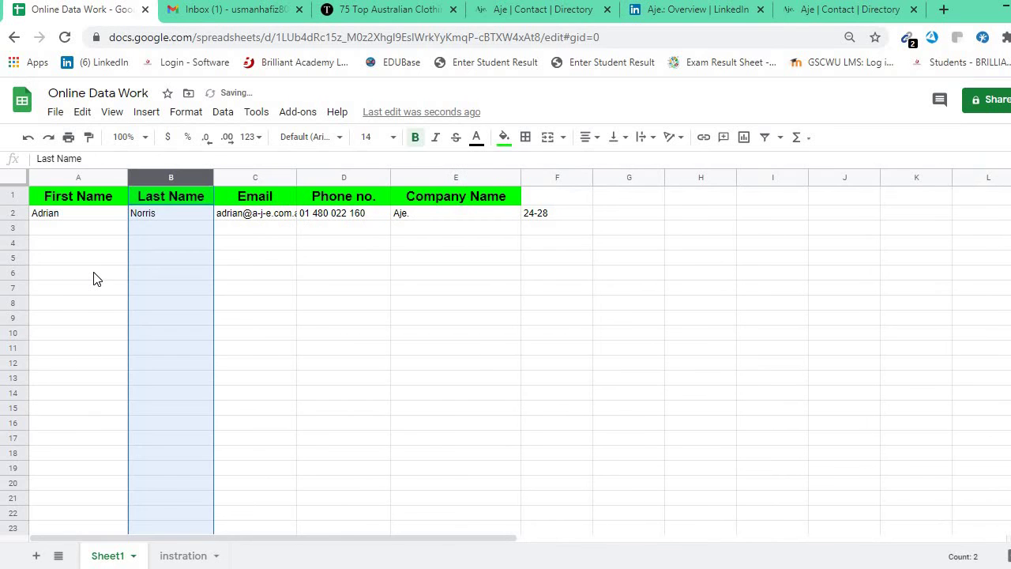
{"action": "left_click", "coordinate": [250, 244]}
{"action": "right_click", "coordinate": [178, 177]}
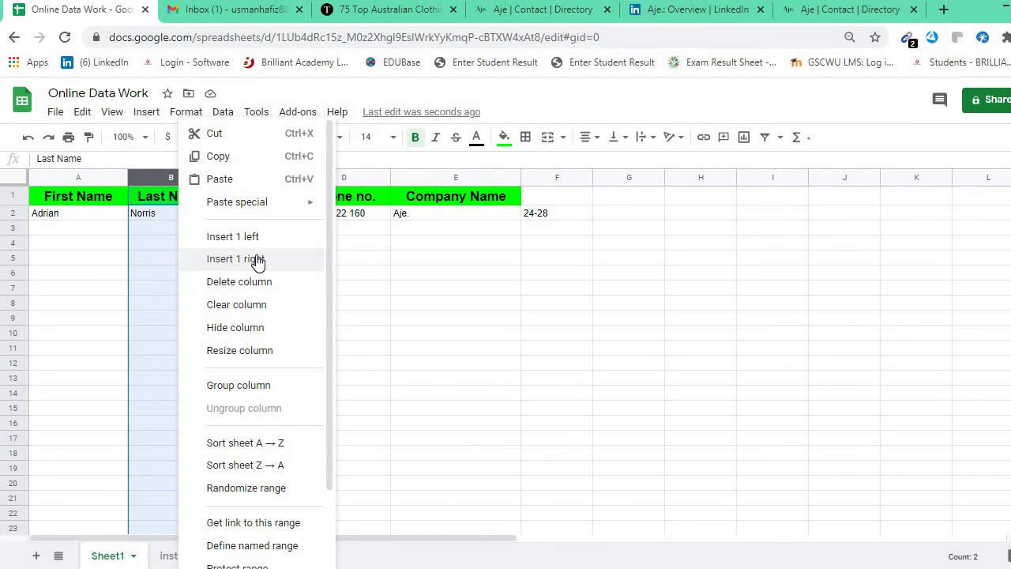
{"action": "left_click", "coordinate": [257, 259]}
Head the new column C 'Title' and enter CEO in C2.
{"action": "left_click", "coordinate": [262, 194]}
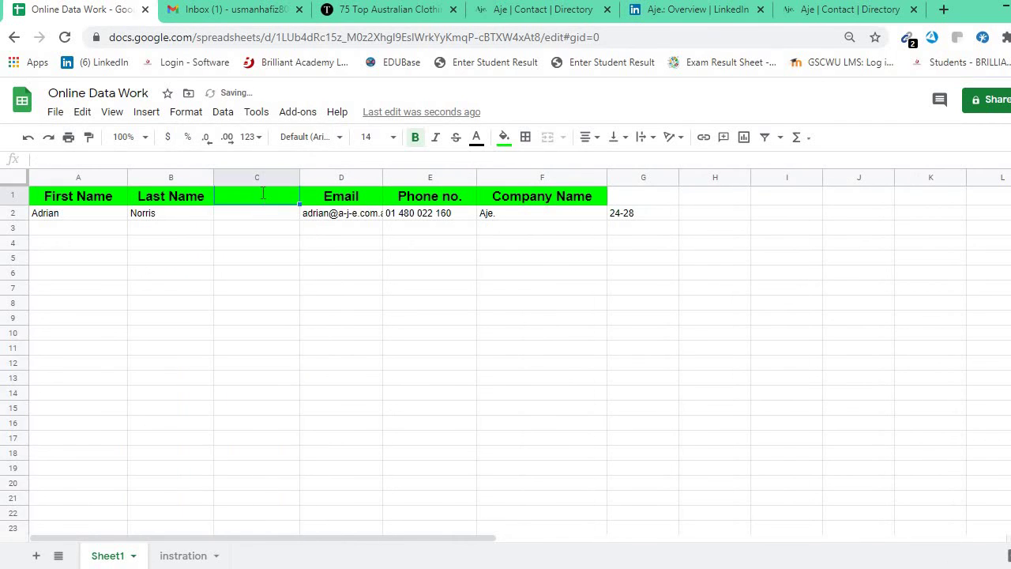
{"action": "type", "text": "Ti"}
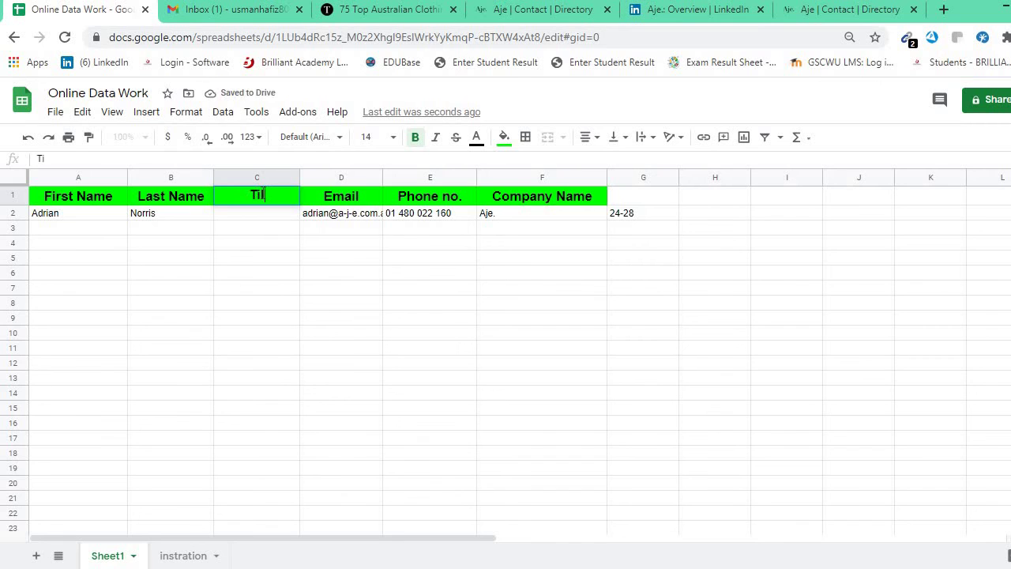
{"action": "type", "text": "tle"}
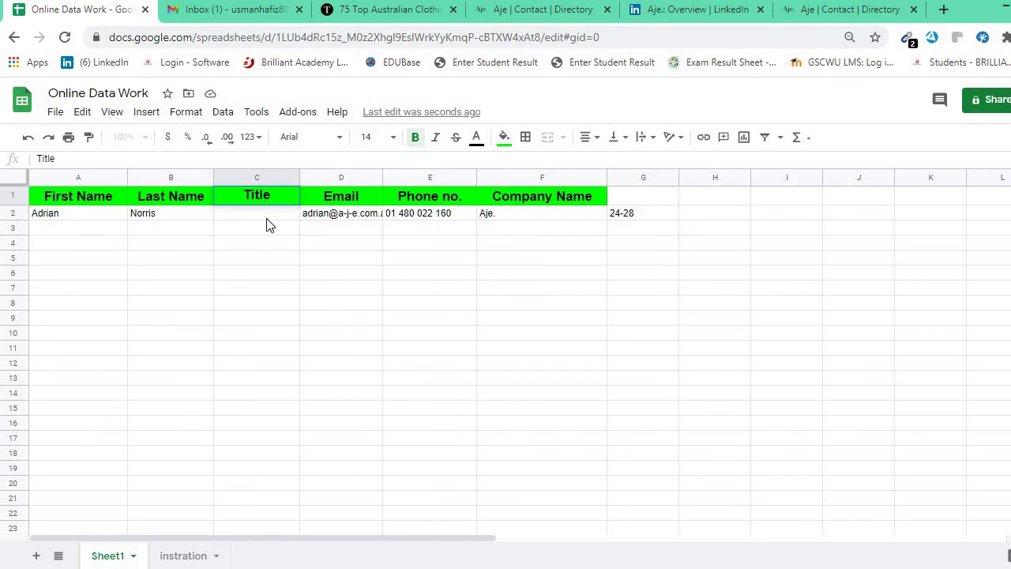
{"action": "double_click", "coordinate": [267, 219]}
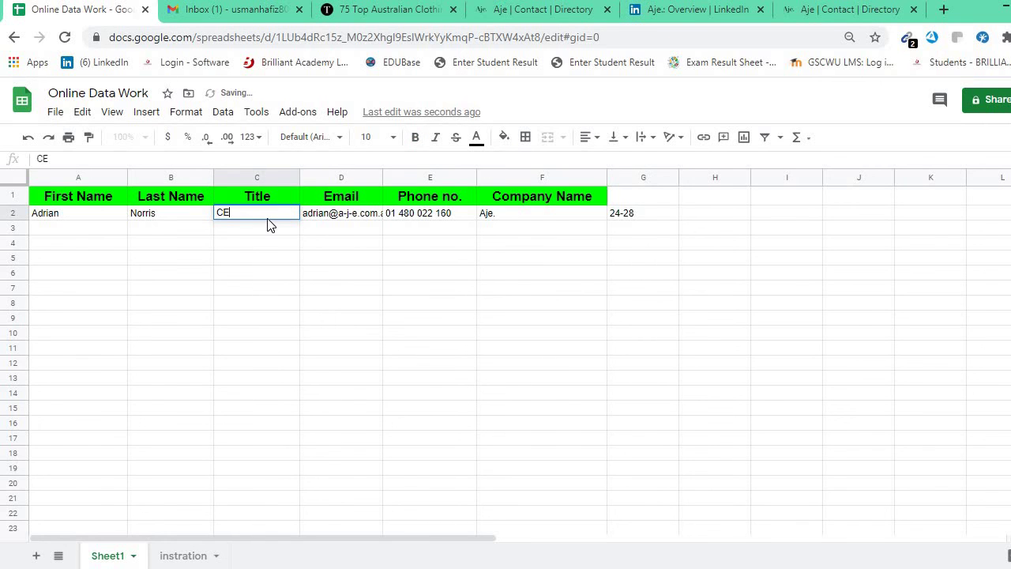
{"action": "type", "text": "CEO"}
{"action": "left_click", "coordinate": [275, 276]}
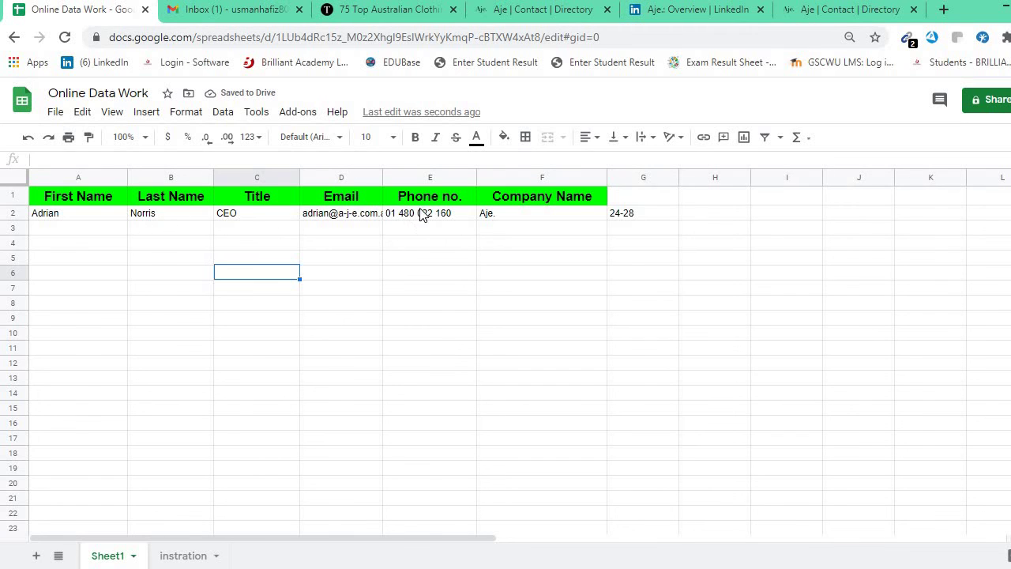
{"action": "left_click", "coordinate": [623, 218]}
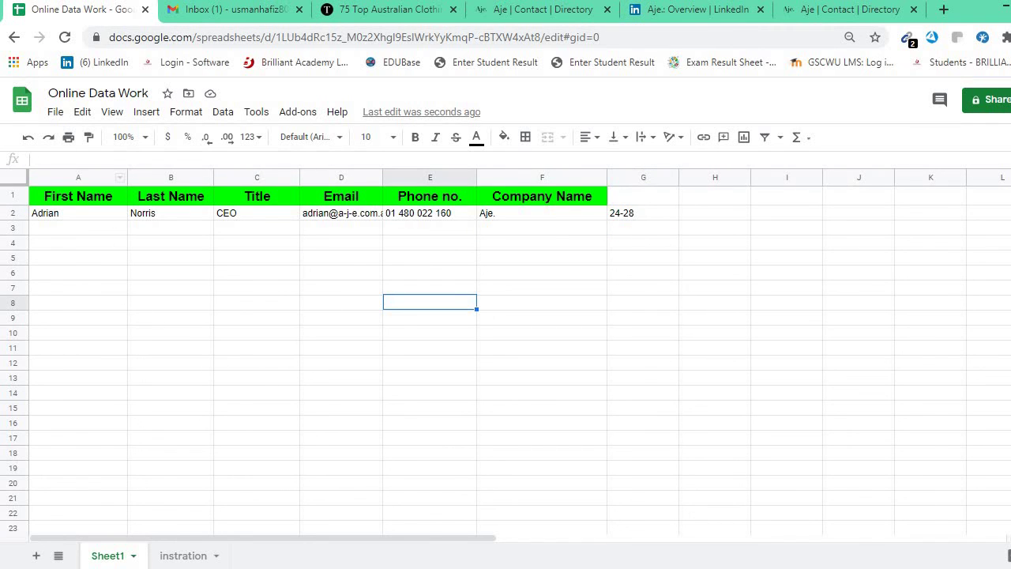
Copy the Alias Mae heading from the clothing brands article and search it in a new tab.
{"action": "left_click", "coordinate": [542, 10]}
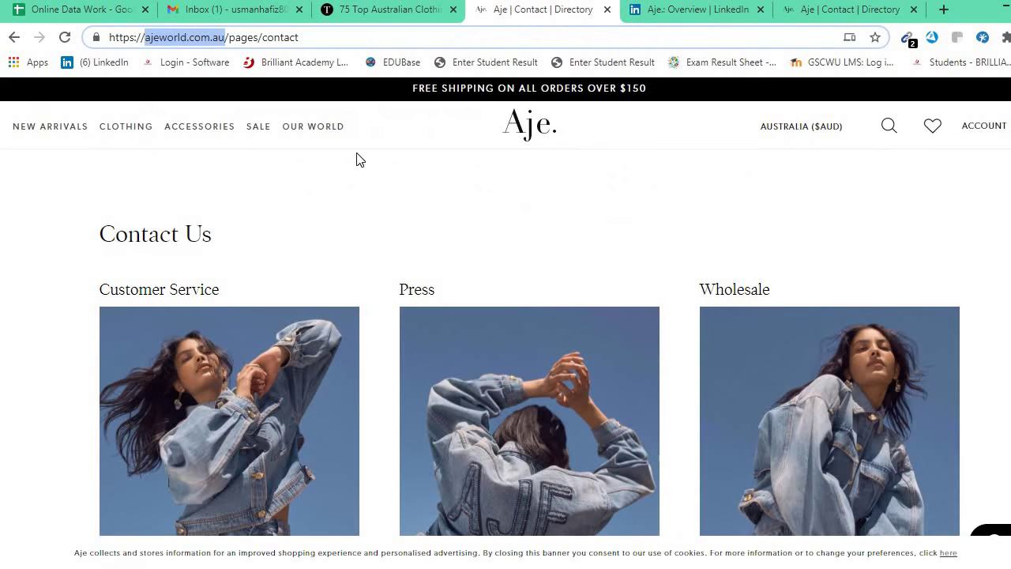
{"action": "scroll", "coordinate": [344, 198], "scroll_direction": "down", "scroll_amount": 7}
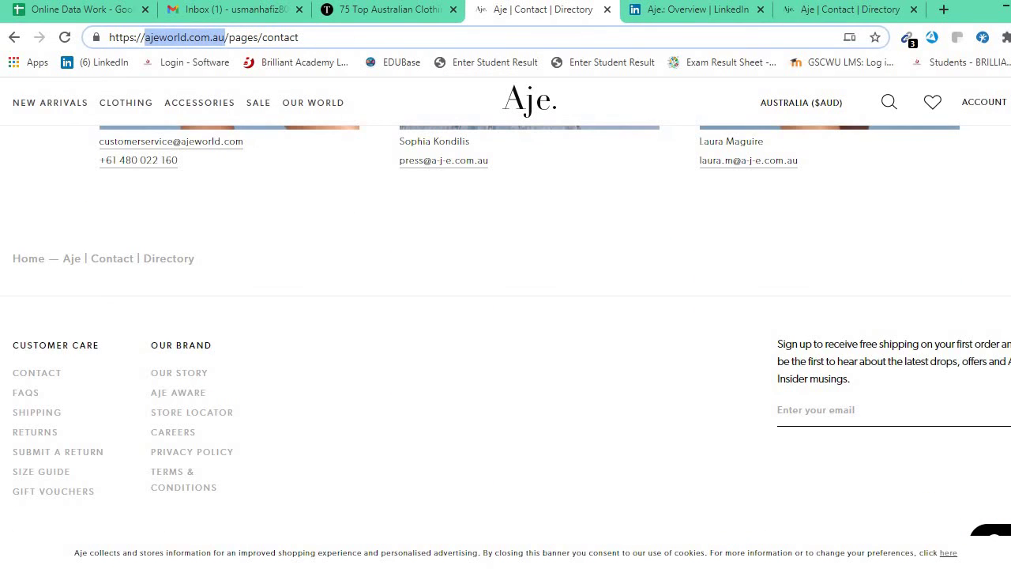
{"action": "left_click", "coordinate": [364, 11]}
{"action": "scroll", "coordinate": [253, 358], "scroll_direction": "down", "scroll_amount": 10}
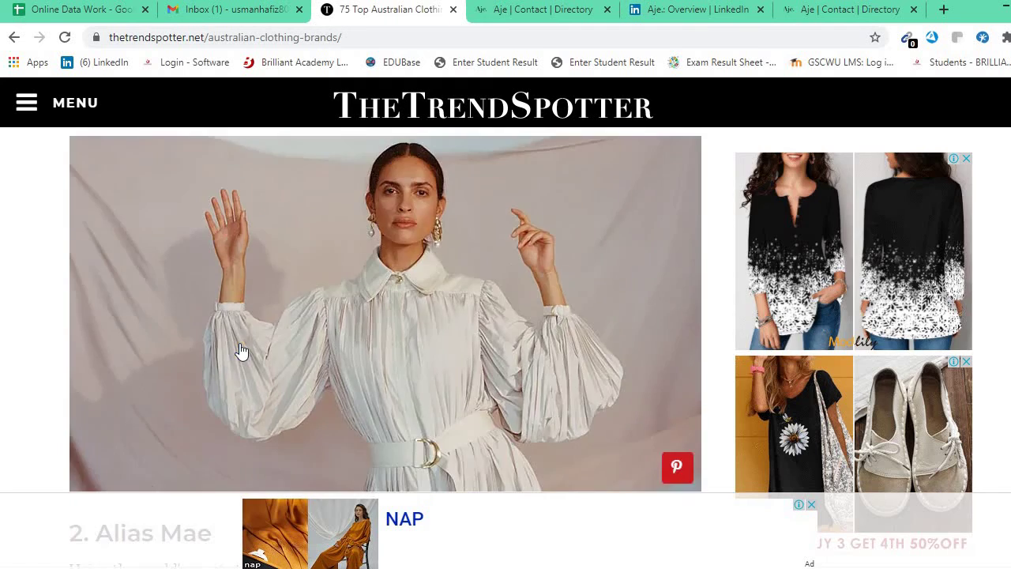
{"action": "scroll", "coordinate": [165, 300], "scroll_direction": "up", "scroll_amount": 3}
{"action": "left_click_drag", "start_coordinate": [223, 371], "coordinate": [100, 385]}
{"action": "key", "text": "ctrl+c"}
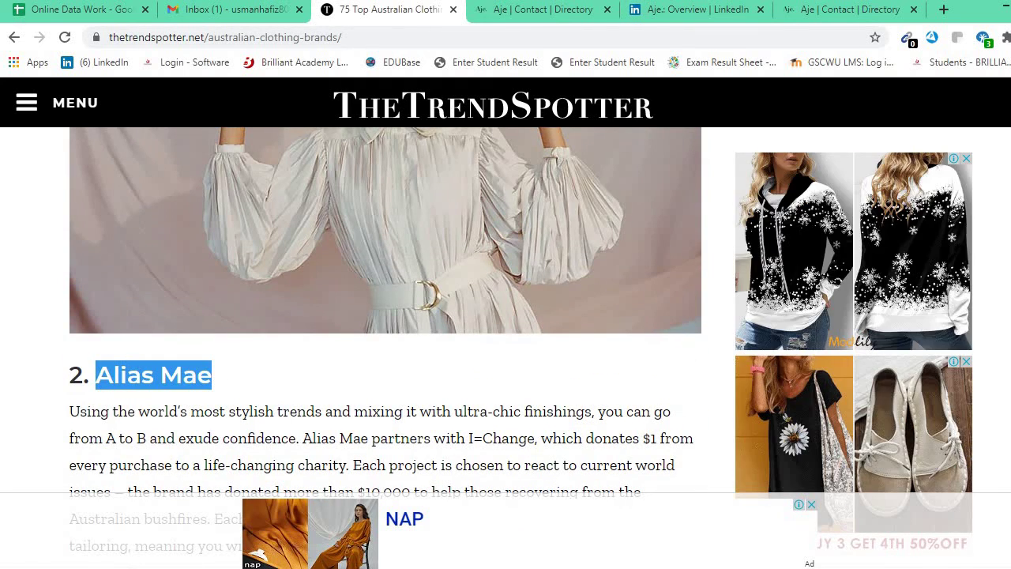
{"action": "left_click", "coordinate": [944, 10]}
{"action": "key", "text": "ctrl+v"}
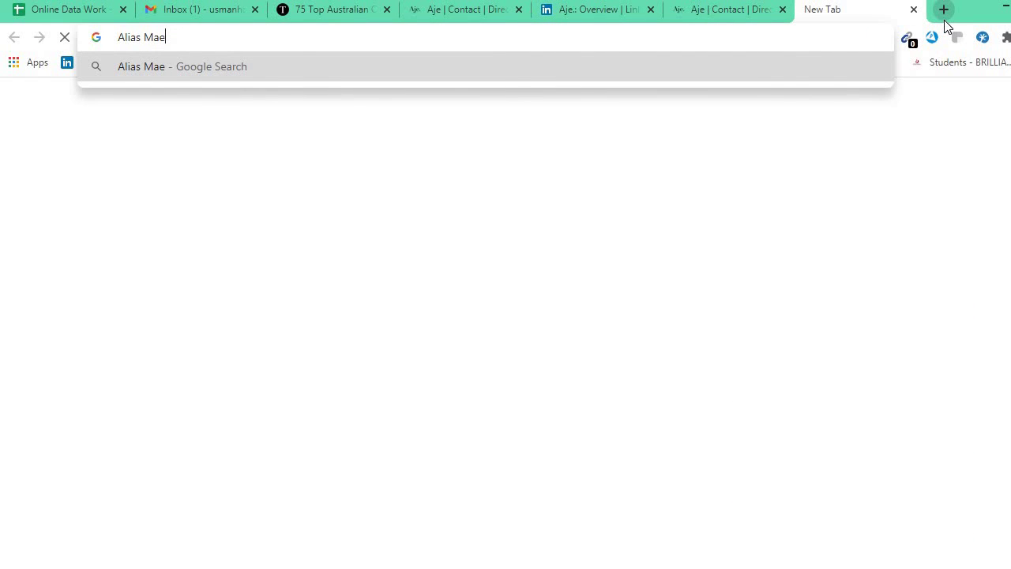
{"action": "key", "text": "Return"}
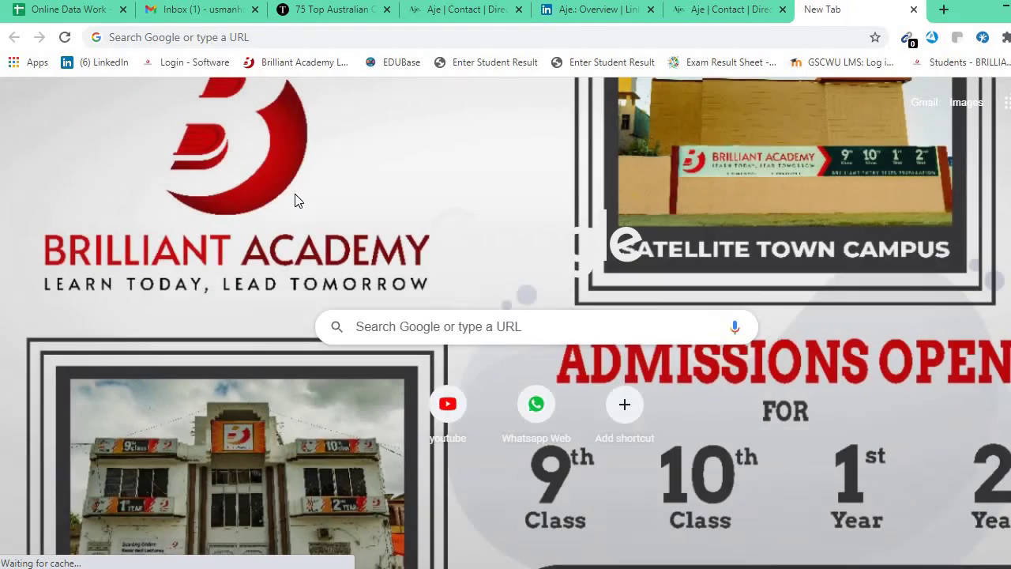
Rerun the Google search for 'Alias Mae' in the new tab, then return to the spreadsheet.
{"action": "left_click", "coordinate": [738, 10]}
{"action": "key", "text": "ctrl+Tab"}
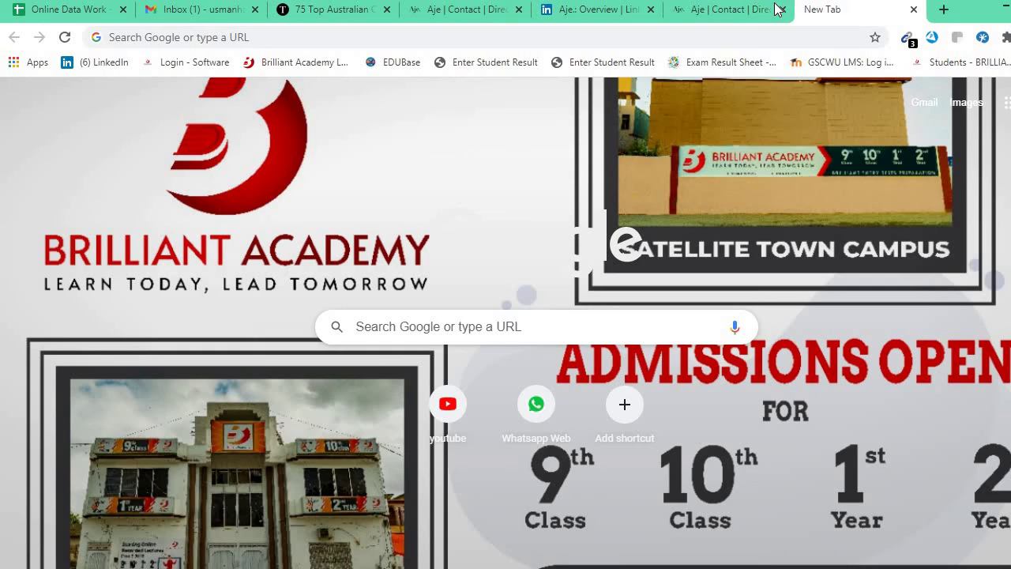
{"action": "left_click", "coordinate": [754, 10]}
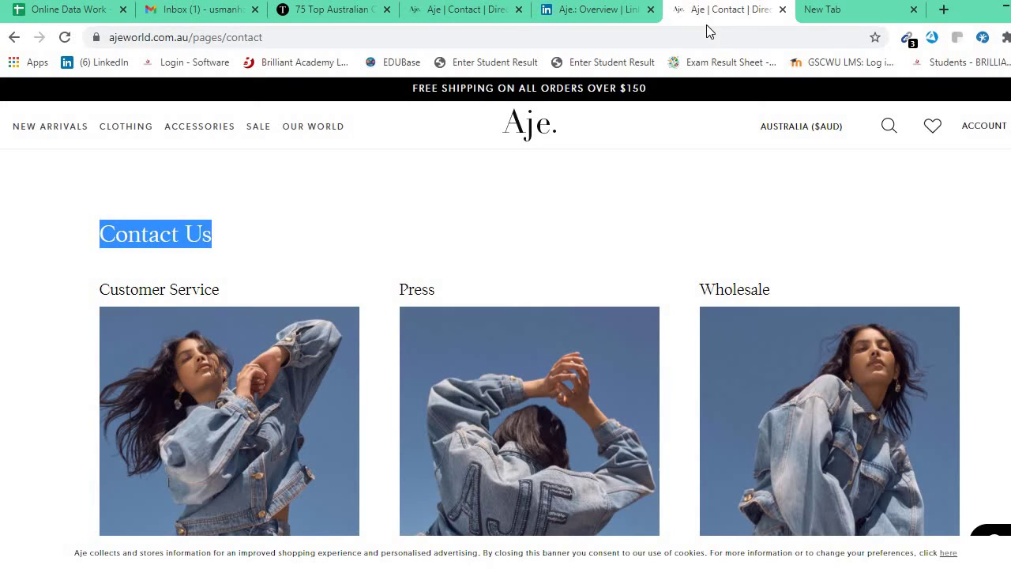
{"action": "left_click", "coordinate": [837, 10]}
{"action": "left_click", "coordinate": [655, 38]}
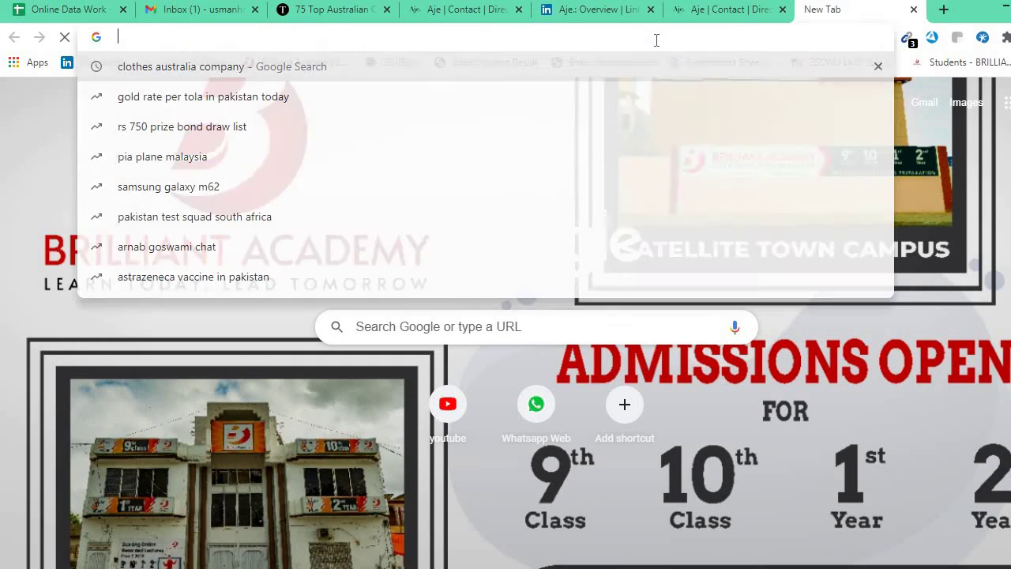
{"action": "type", "text": "Alias Mae"}
{"action": "key", "text": "Return"}
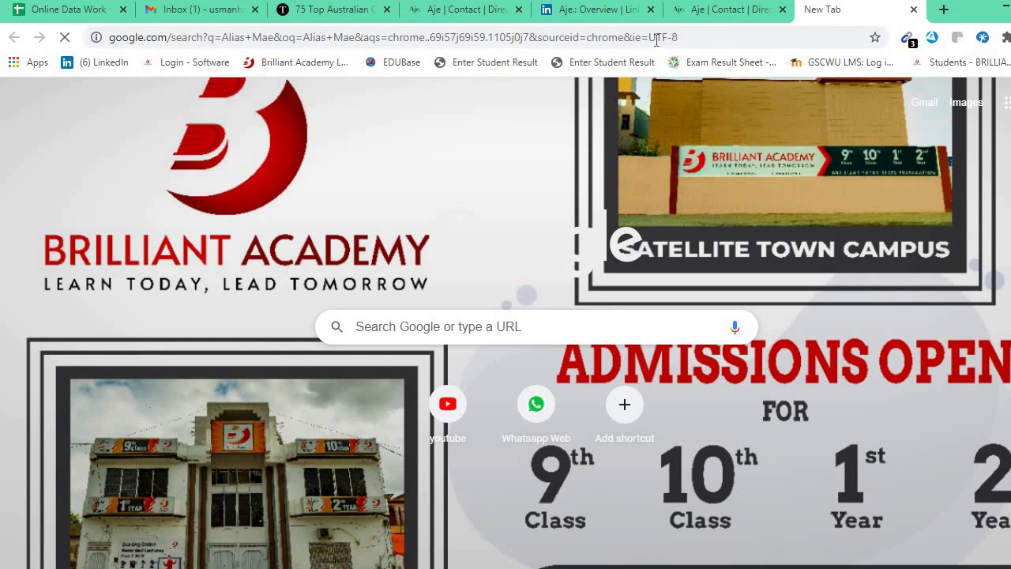
{"action": "left_click", "coordinate": [45, 19]}
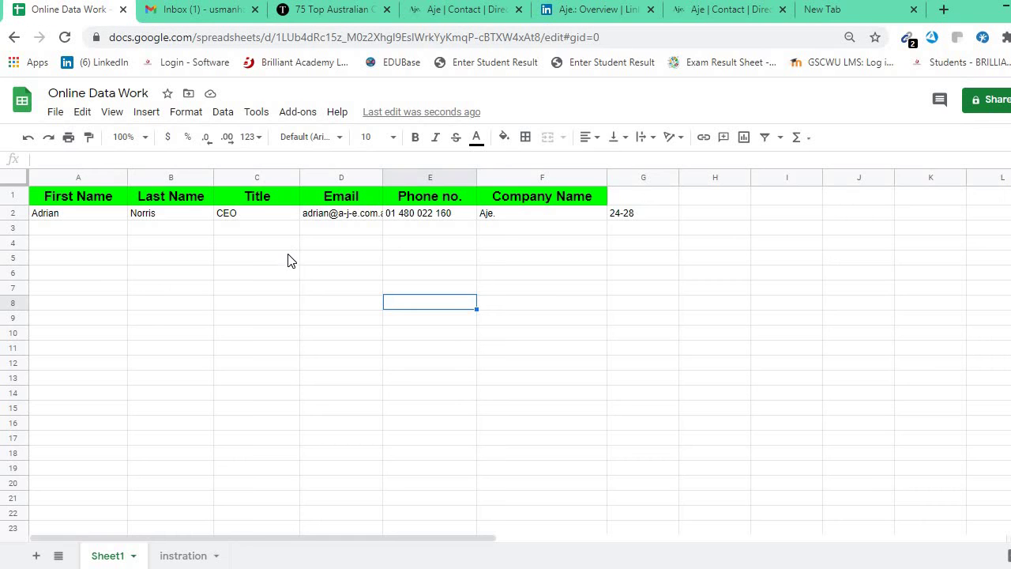
Close the LinkedIn Aje overview tab and both Aje | Contact tabs in Chrome.
{"action": "left_click", "coordinate": [868, 8]}
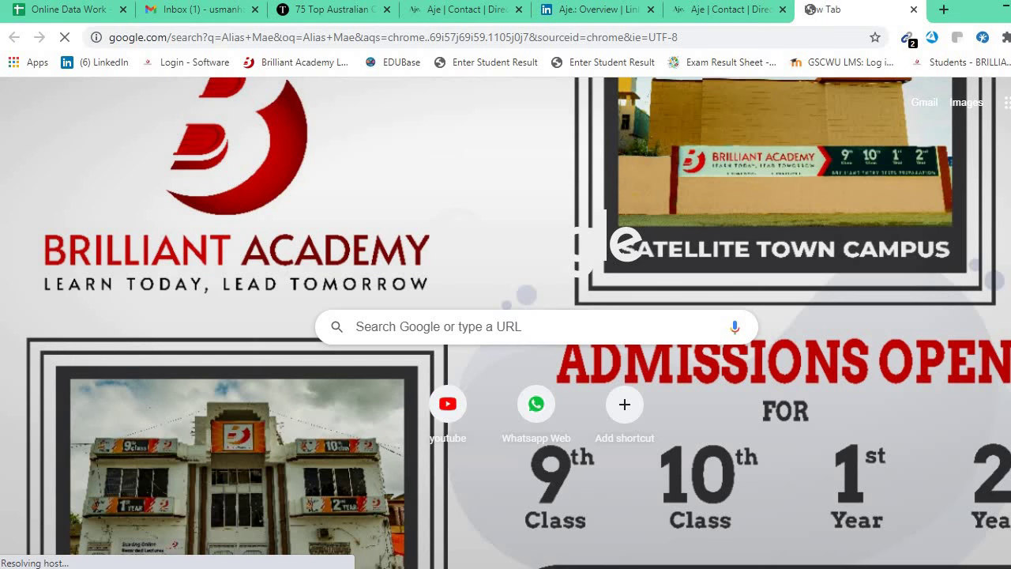
{"action": "left_click", "coordinate": [764, 9]}
{"action": "left_click", "coordinate": [828, 16]}
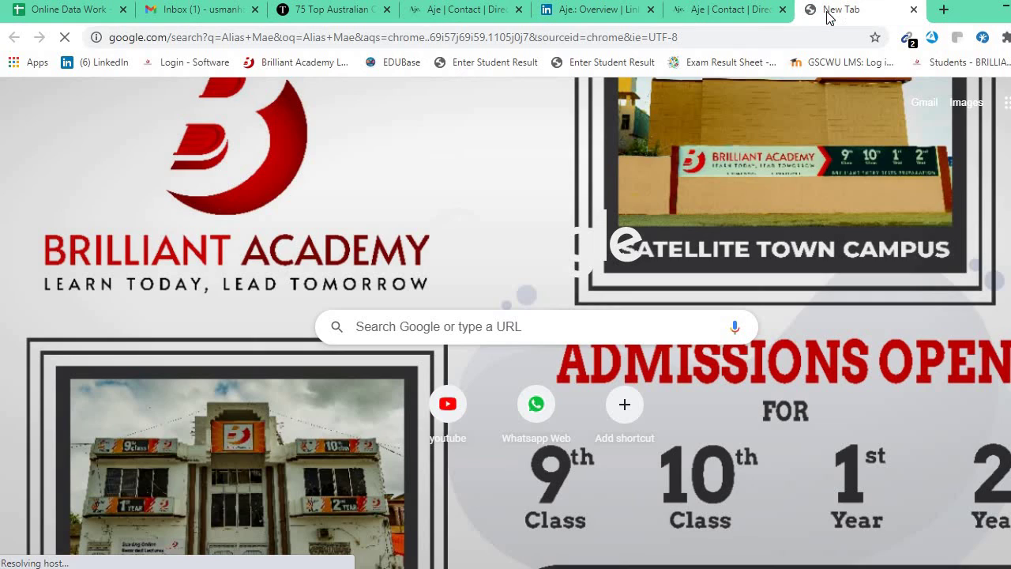
{"action": "left_click", "coordinate": [735, 10]}
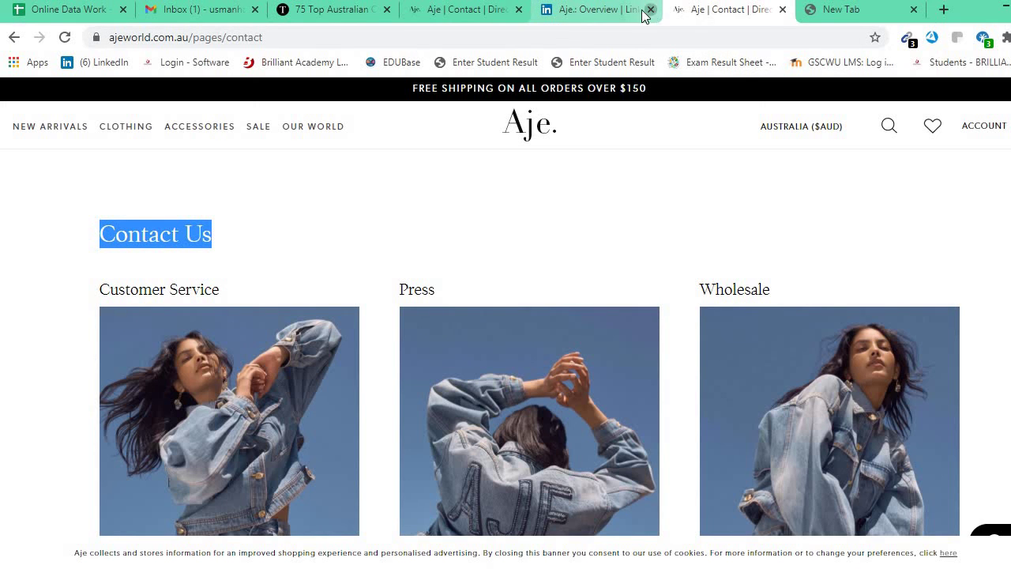
{"action": "left_click", "coordinate": [650, 11]}
{"action": "left_click", "coordinate": [650, 10]}
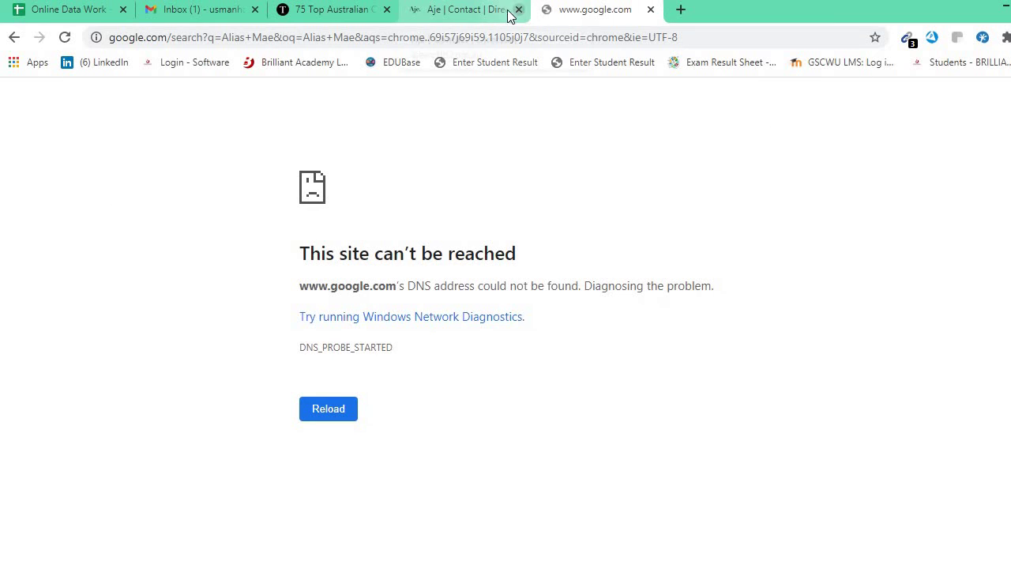
{"action": "left_click", "coordinate": [518, 9]}
Pass through the clothing brands article and Gmail tabs back to the Online Data Work spreadsheet.
{"action": "left_click", "coordinate": [339, 13]}
{"action": "left_click", "coordinate": [189, 9]}
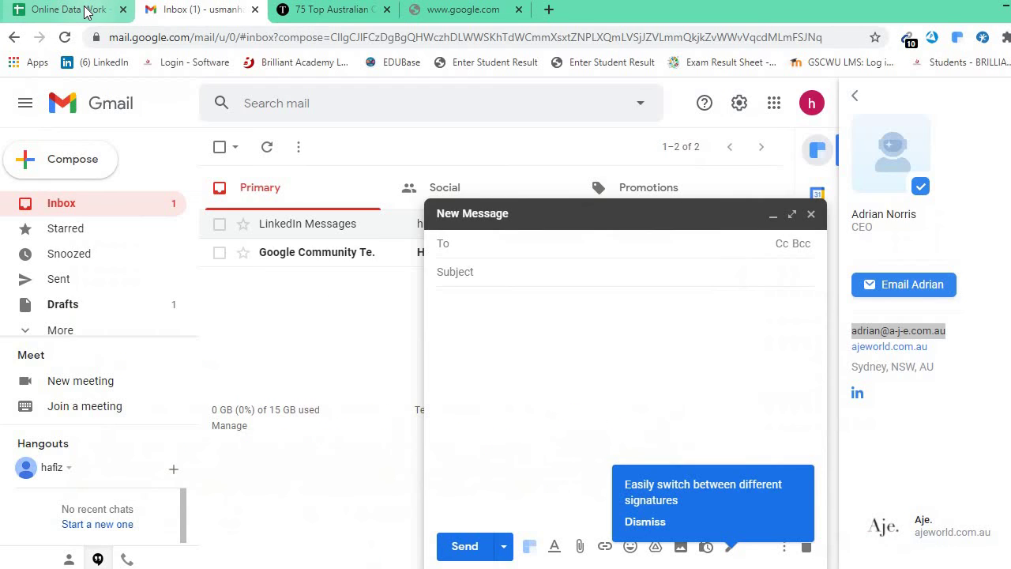
{"action": "left_click", "coordinate": [67, 10]}
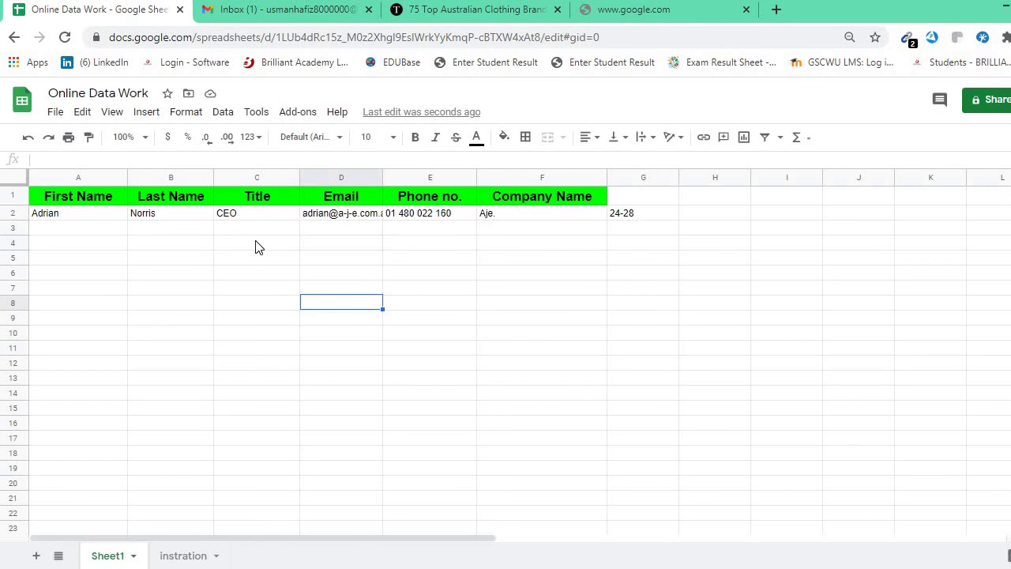
{"action": "left_click", "coordinate": [232, 231]}
{"action": "left_click_drag", "start_coordinate": [92, 217], "coordinate": [632, 216]}
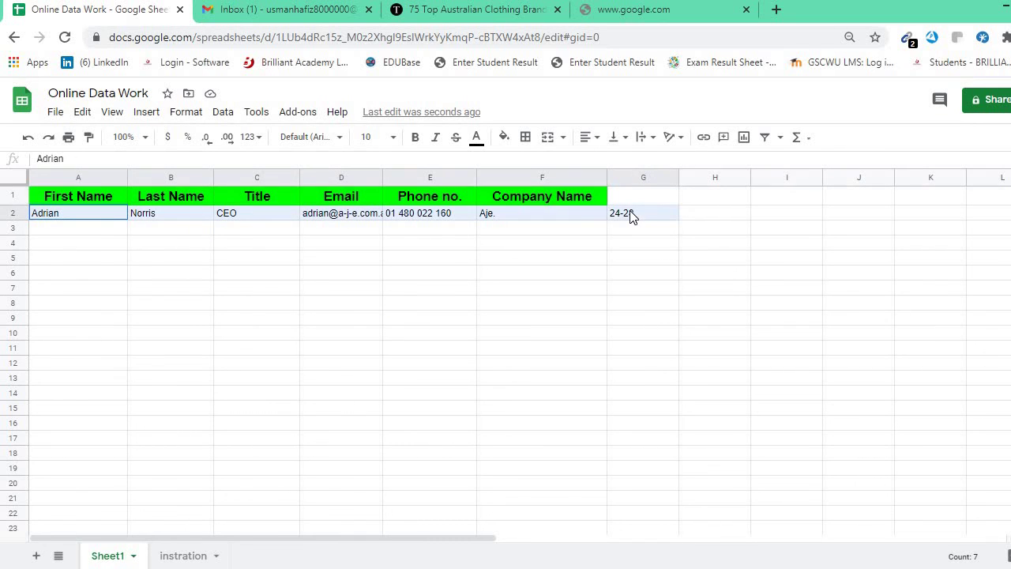
{"action": "left_click", "coordinate": [320, 230]}
{"action": "left_click_drag", "start_coordinate": [91, 216], "coordinate": [620, 227]}
{"action": "left_click", "coordinate": [545, 244]}
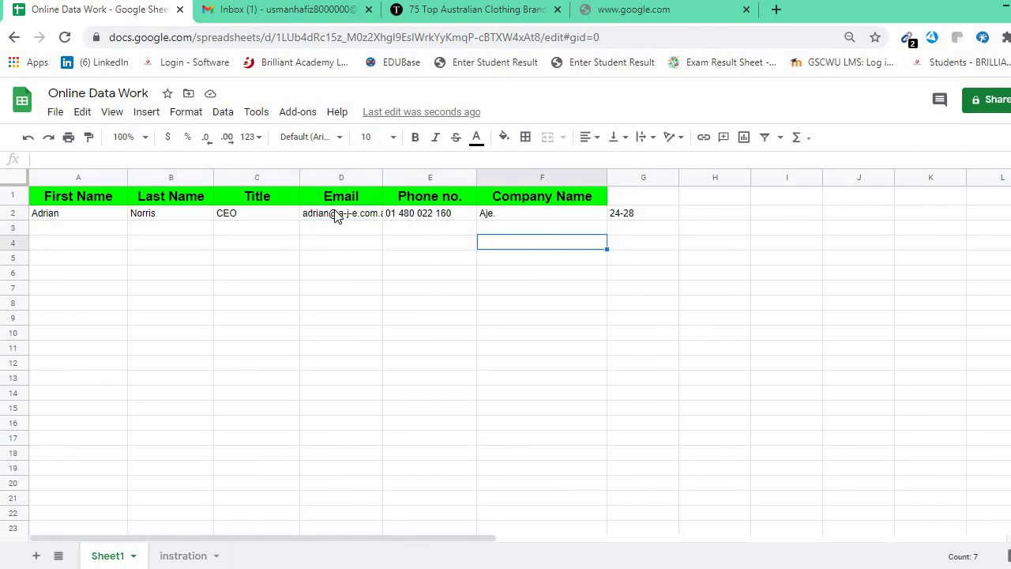
{"action": "left_click", "coordinate": [237, 14]}
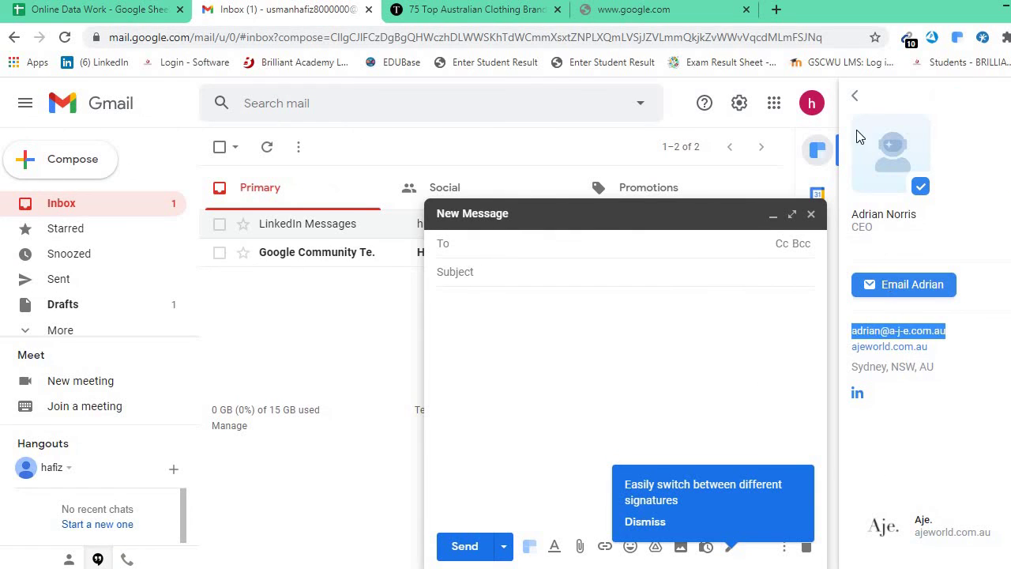
{"action": "left_click", "coordinate": [854, 98]}
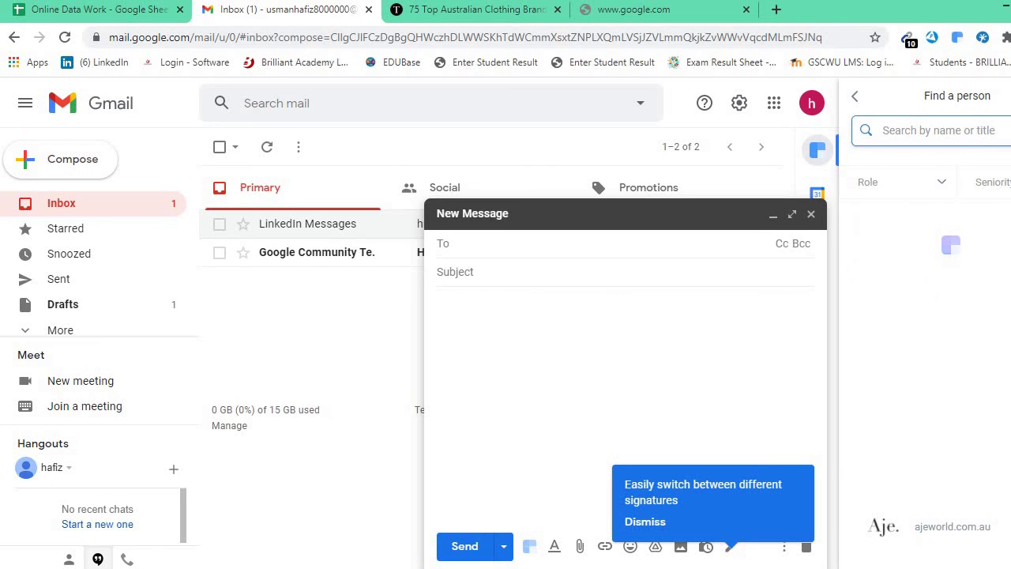
{"action": "left_click", "coordinate": [103, 11]}
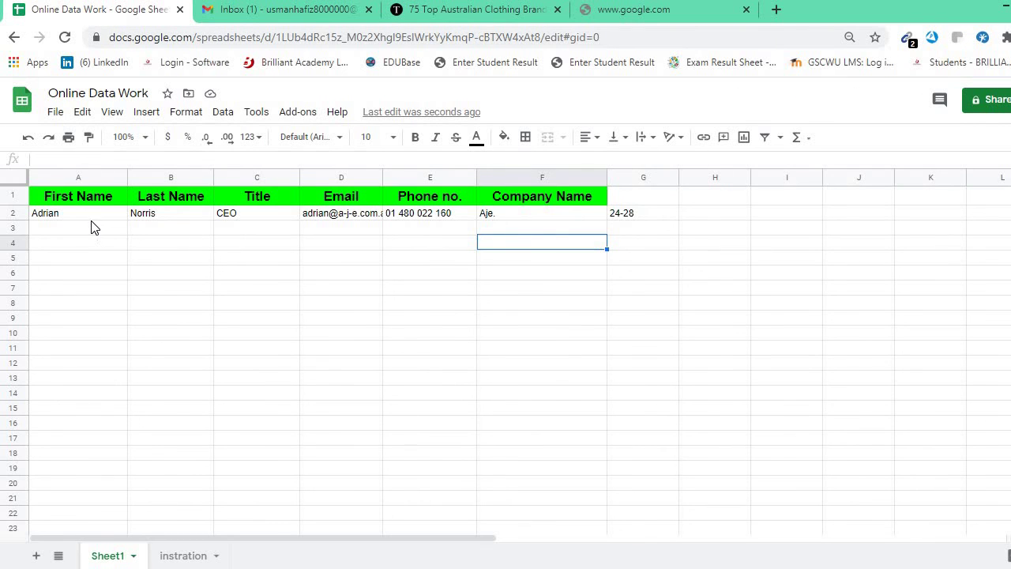
{"action": "left_click_drag", "start_coordinate": [91, 218], "coordinate": [630, 221]}
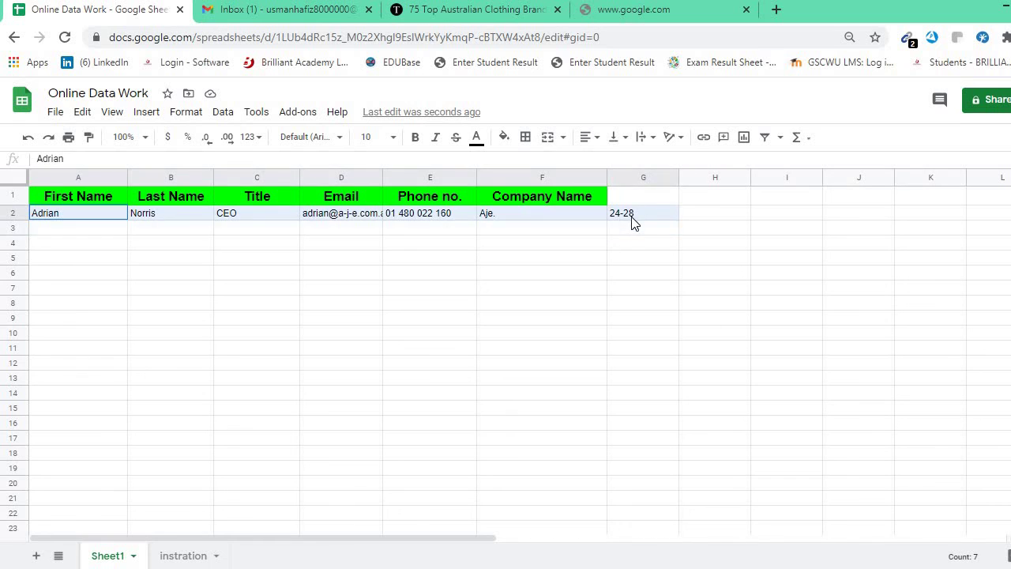
{"action": "left_click", "coordinate": [581, 333]}
{"action": "left_click", "coordinate": [566, 291]}
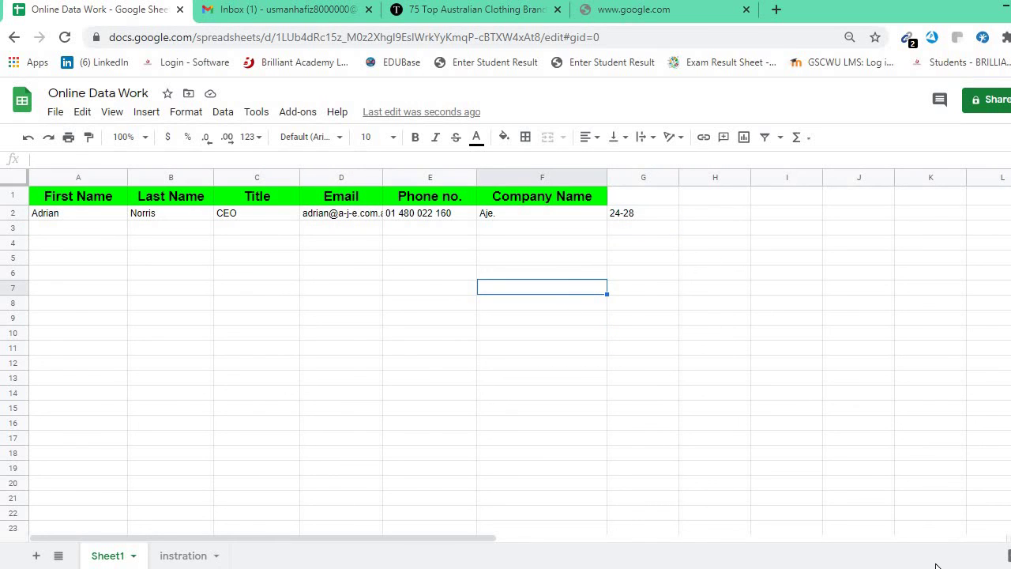